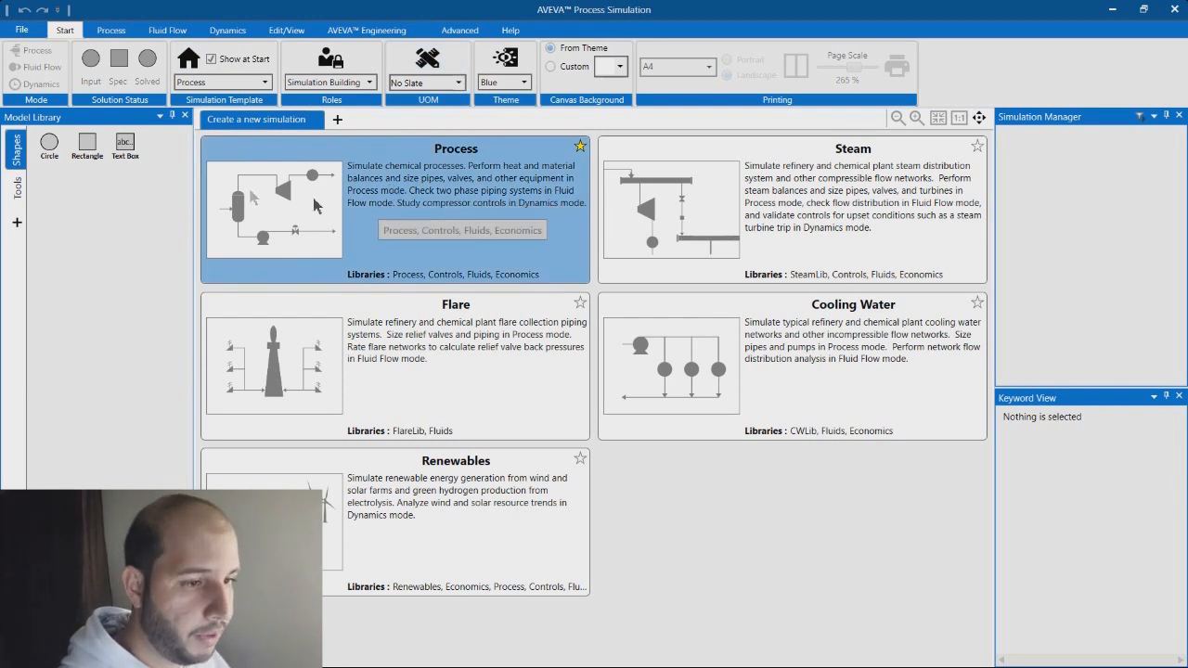
Create a new simulation from the Process template.
{"action": "left_click", "coordinate": [21, 29]}
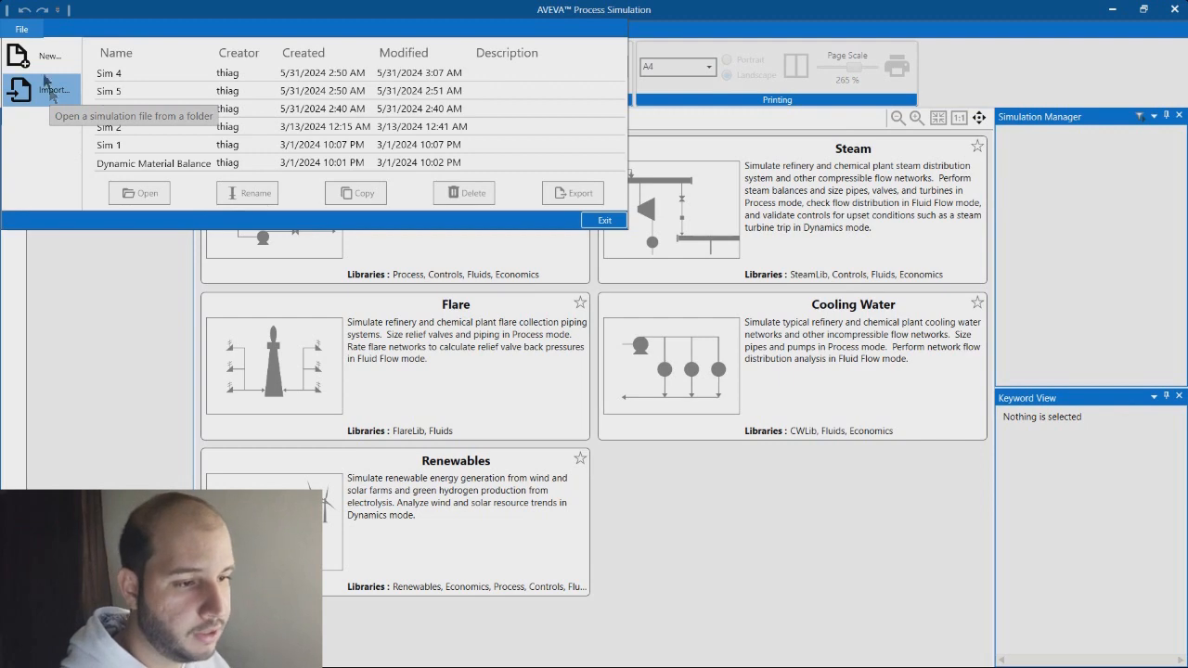
{"action": "key", "text": "Escape"}
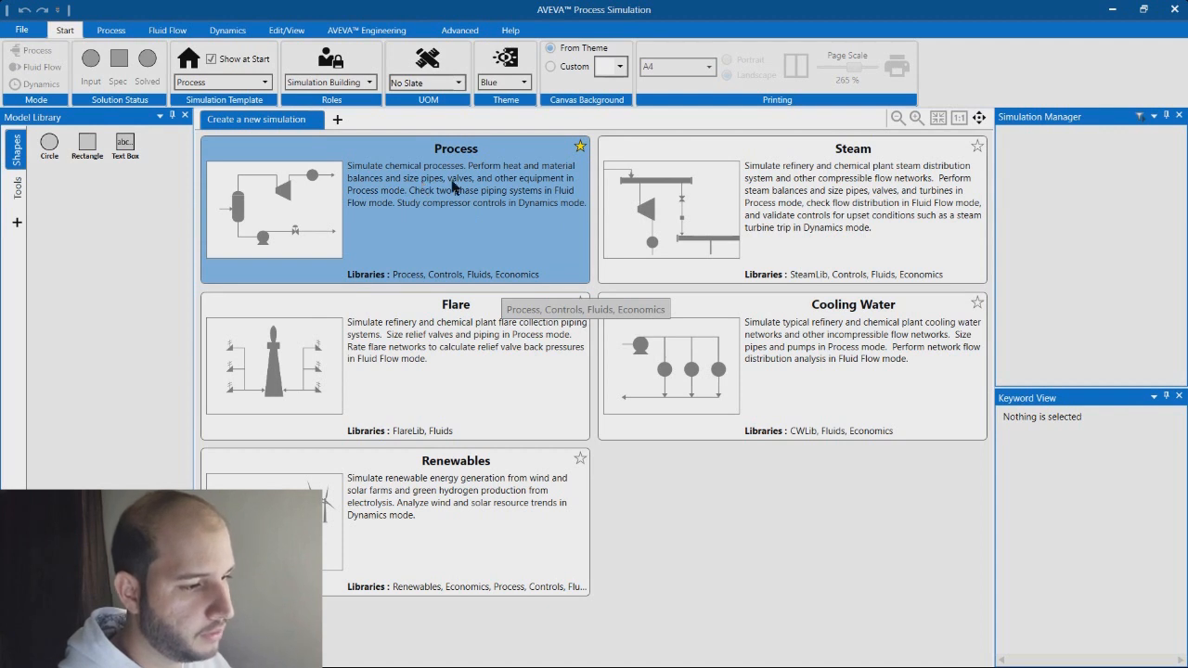
{"action": "left_click", "coordinate": [454, 187]}
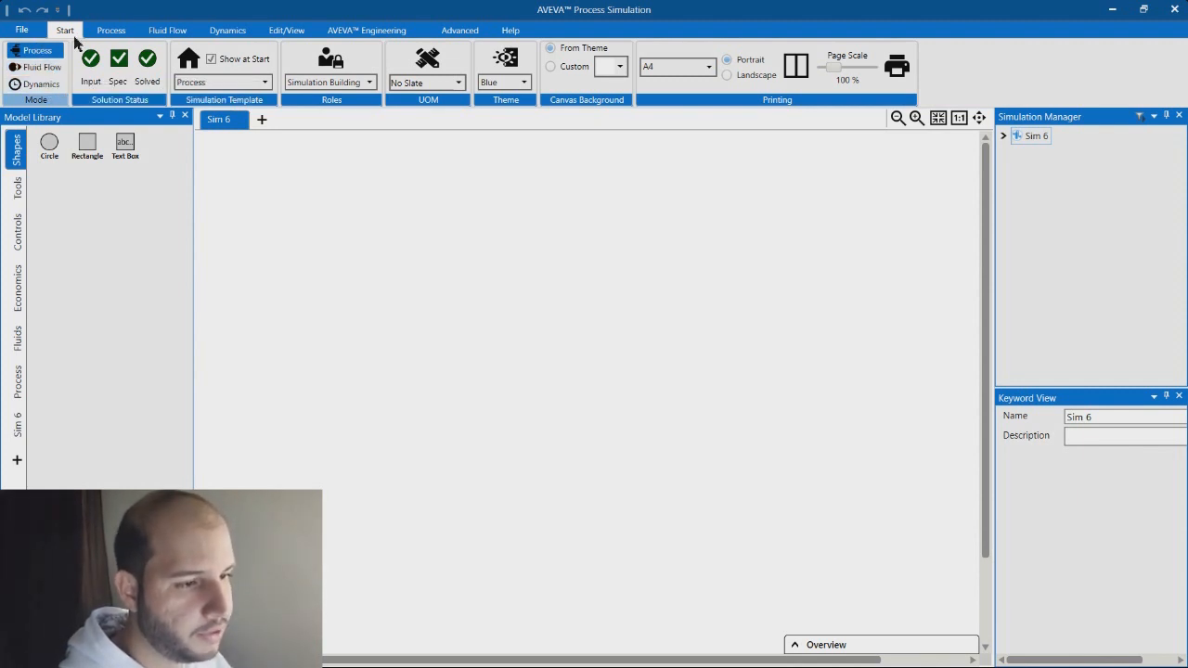
Cycle the simulation through the Fluid Flow and Dynamics modes and return it to Process mode.
{"action": "left_click", "coordinate": [112, 30]}
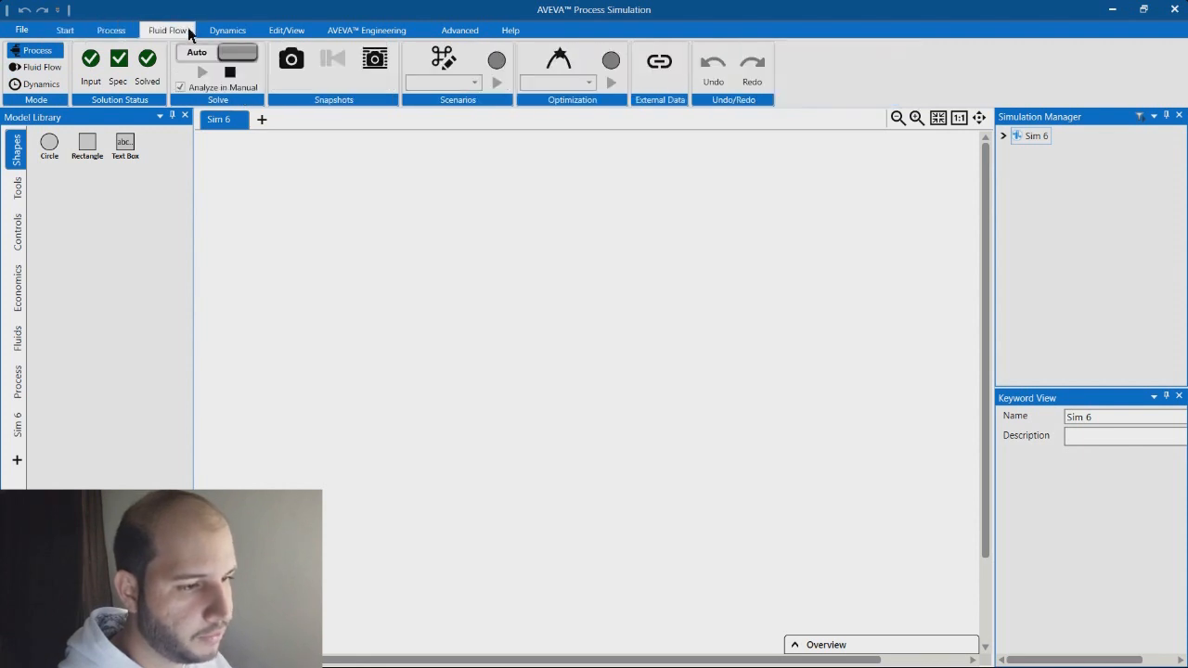
{"action": "left_click", "coordinate": [219, 31]}
{"action": "left_click", "coordinate": [37, 66]}
{"action": "left_click", "coordinate": [37, 84]}
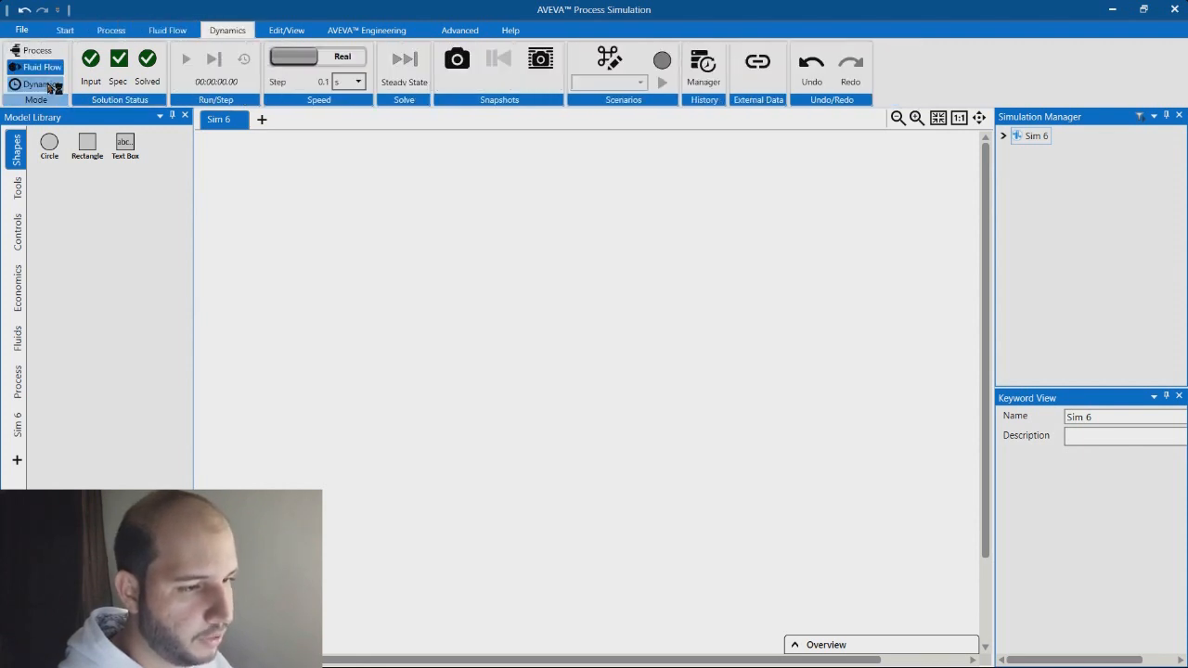
{"action": "left_click", "coordinate": [37, 51]}
{"action": "left_click", "coordinate": [37, 67]}
{"action": "left_click", "coordinate": [37, 83]}
{"action": "left_click", "coordinate": [43, 70]}
{"action": "left_click", "coordinate": [42, 53]}
{"action": "left_click", "coordinate": [187, 31]}
{"action": "left_click", "coordinate": [217, 31]}
{"action": "left_click", "coordinate": [39, 67]}
{"action": "left_click", "coordinate": [41, 52]}
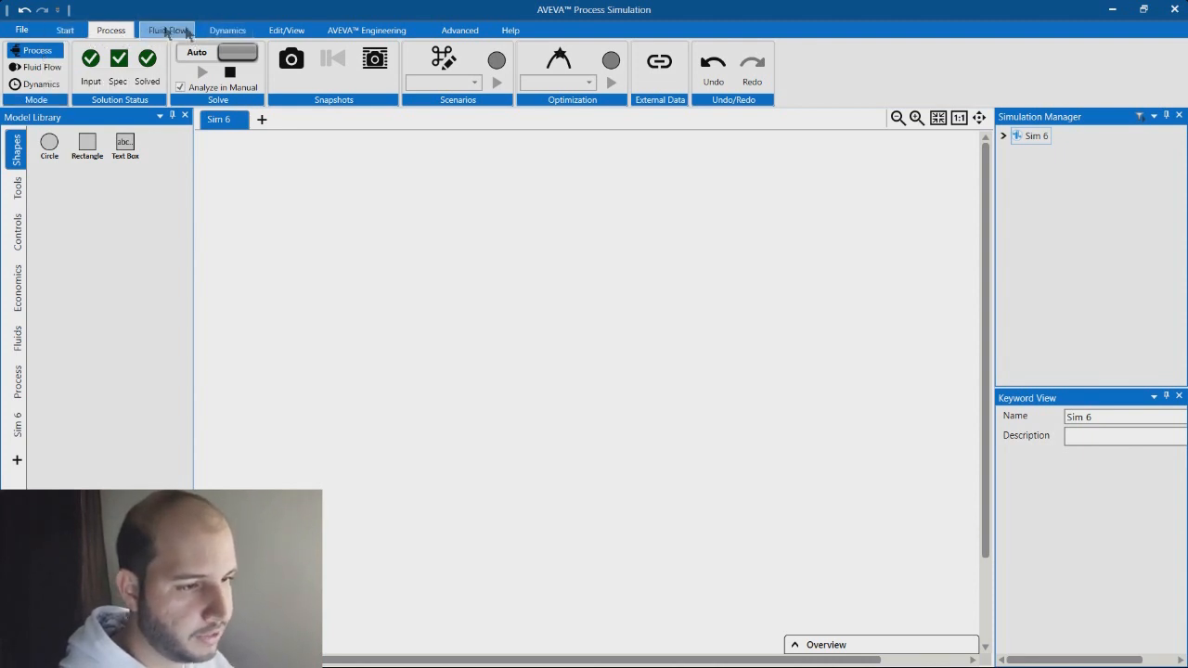
Review the simulation templates available for new simulations, leaving Process as the default.
{"action": "left_click", "coordinate": [65, 30]}
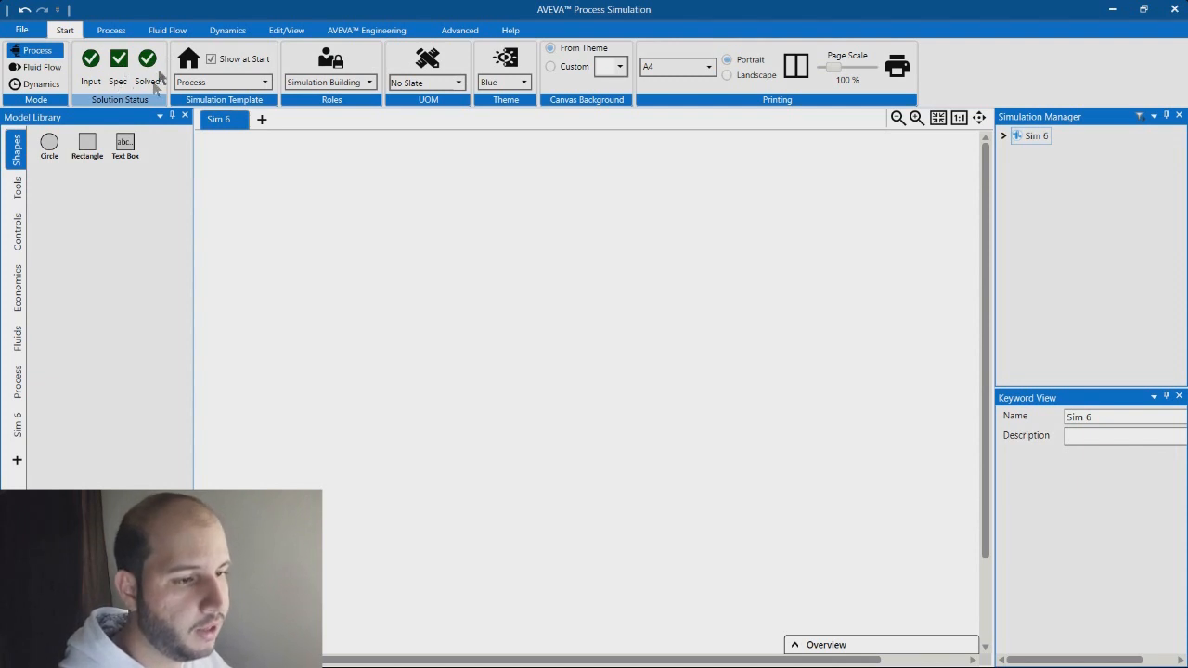
{"action": "left_click", "coordinate": [263, 81]}
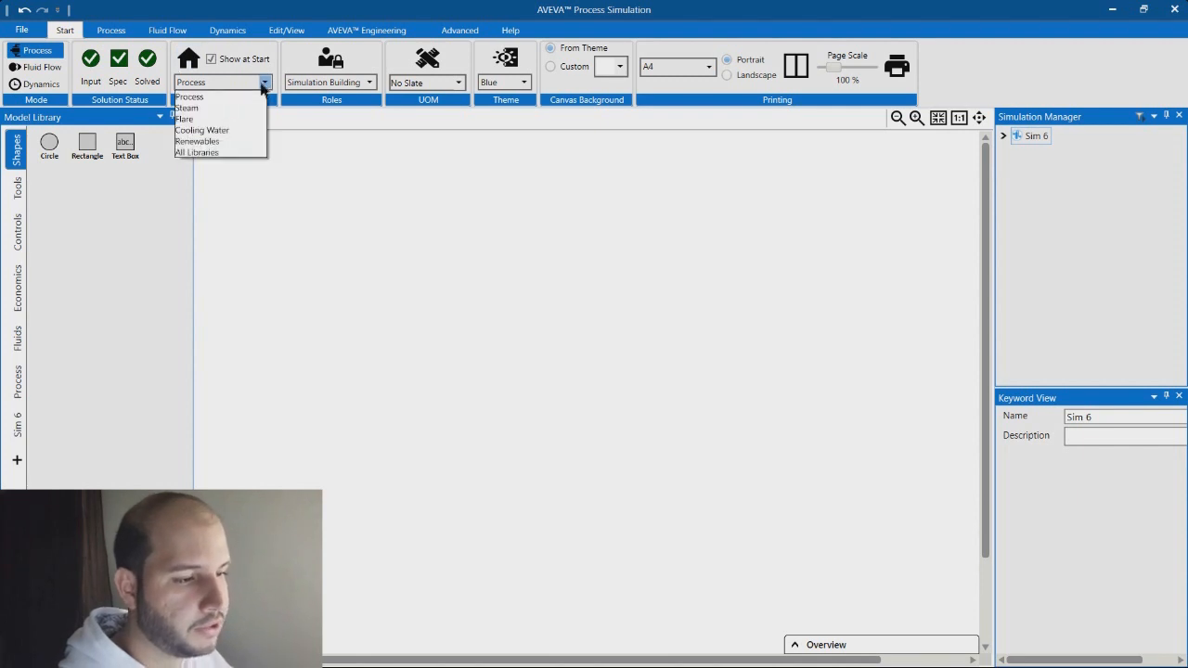
{"action": "left_click", "coordinate": [199, 130]}
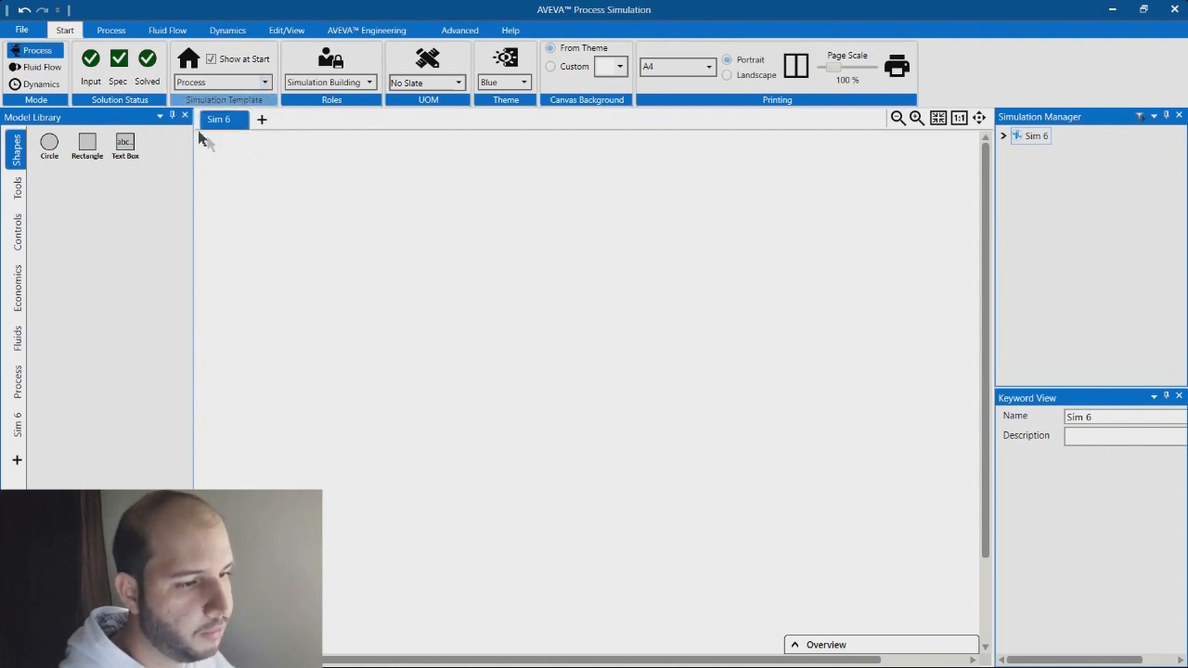
{"action": "left_click", "coordinate": [264, 84]}
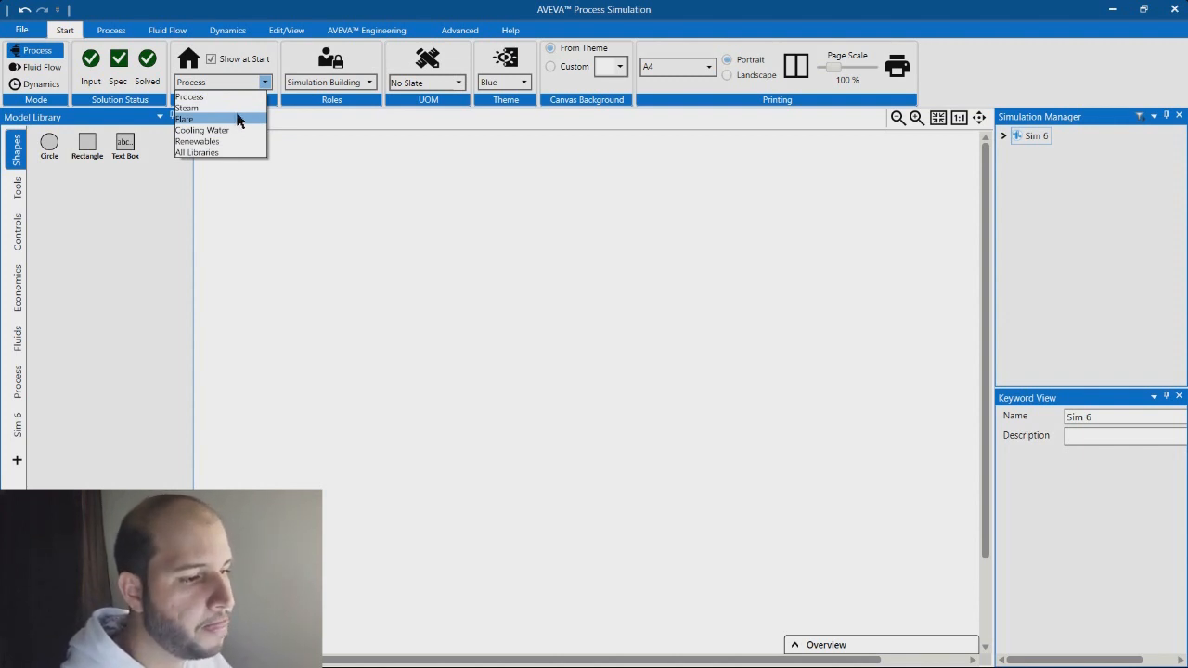
{"action": "left_click", "coordinate": [348, 65]}
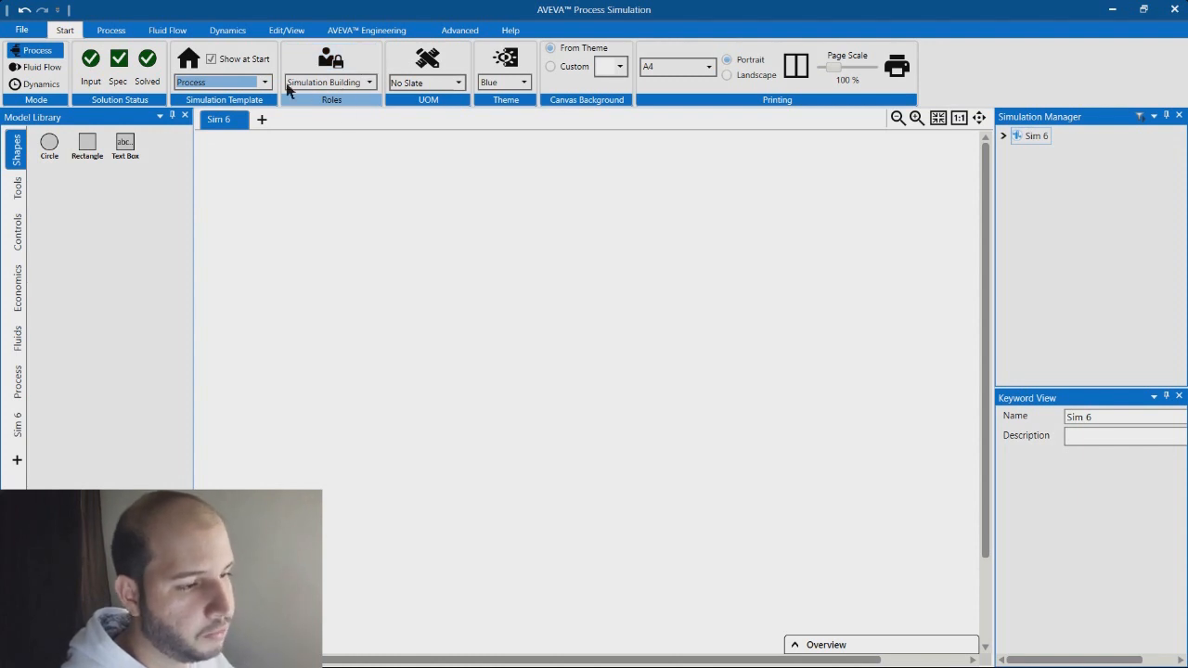
Review the available user roles and switch the role to Model Writing.
{"action": "left_click", "coordinate": [369, 81]}
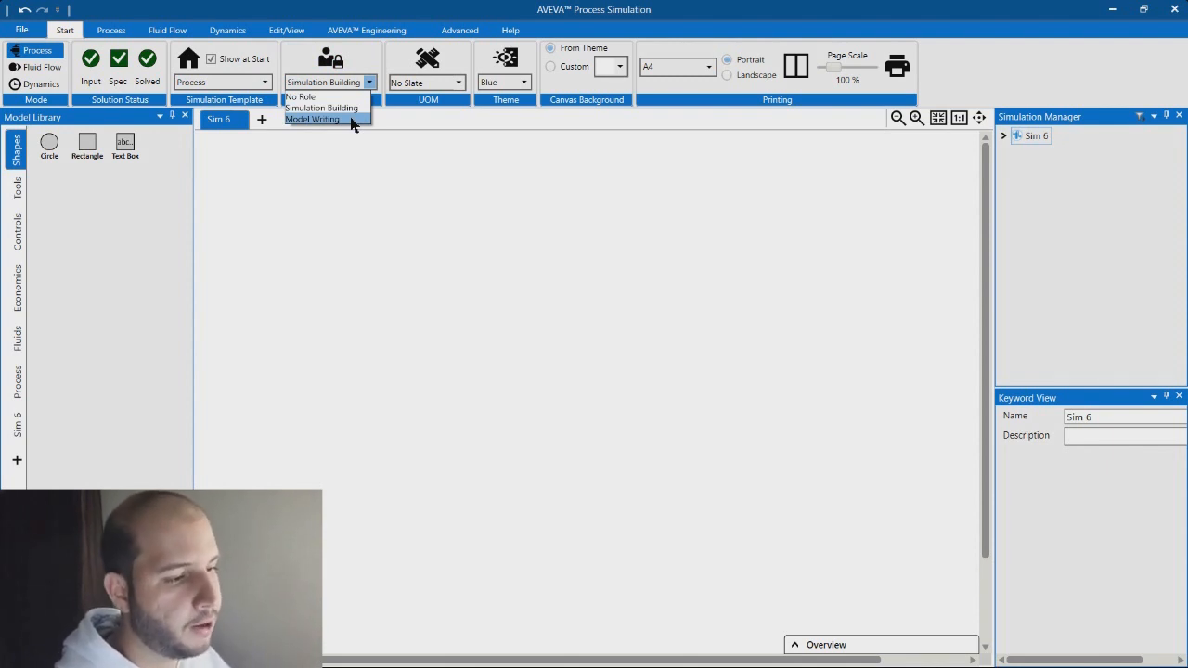
{"action": "left_click", "coordinate": [349, 108]}
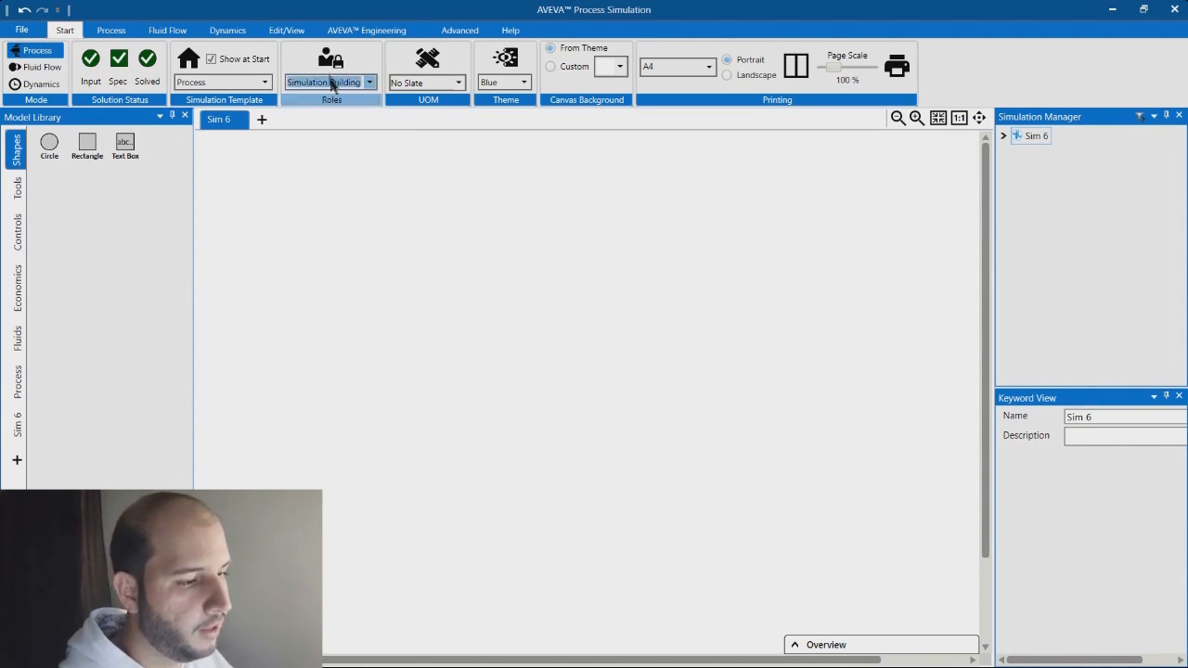
{"action": "left_click", "coordinate": [369, 83]}
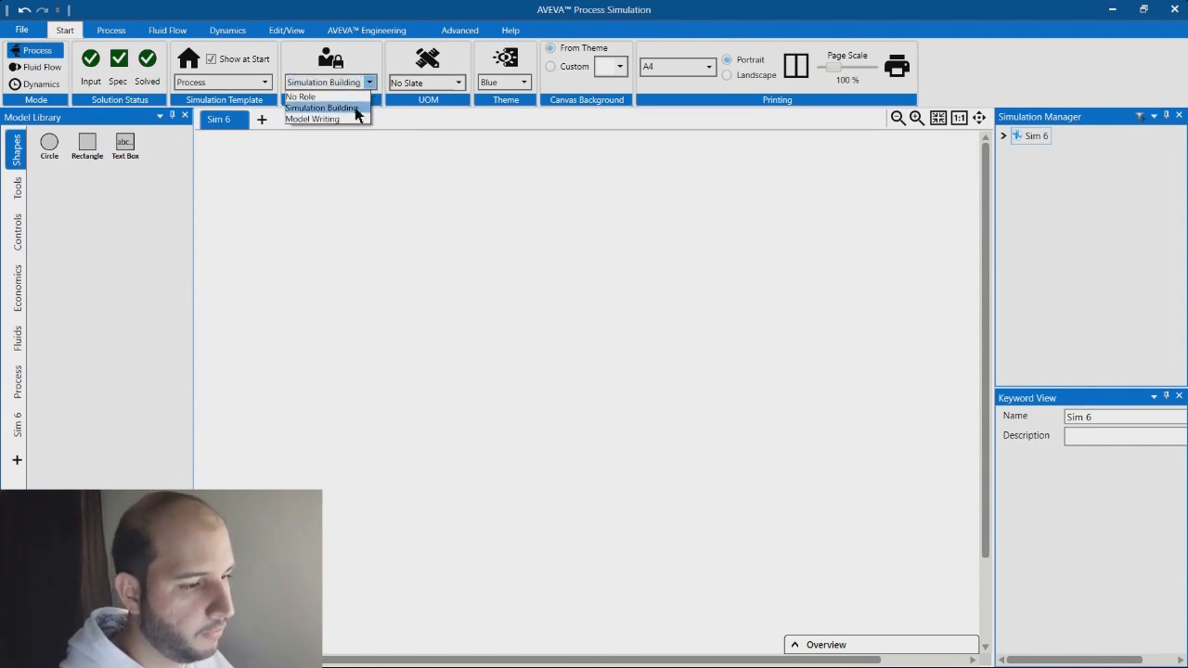
{"action": "left_click", "coordinate": [364, 109]}
{"action": "left_click", "coordinate": [369, 83]}
{"action": "left_click", "coordinate": [363, 122]}
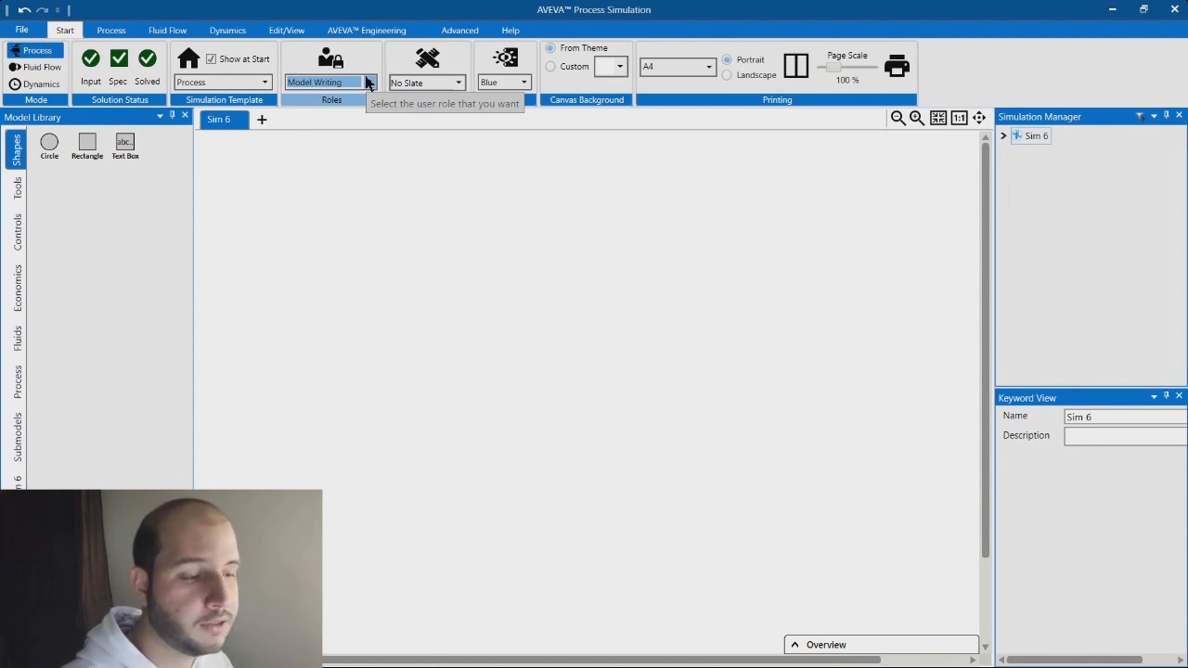
Switch the user role back to Simulation Building.
{"action": "left_click", "coordinate": [368, 81]}
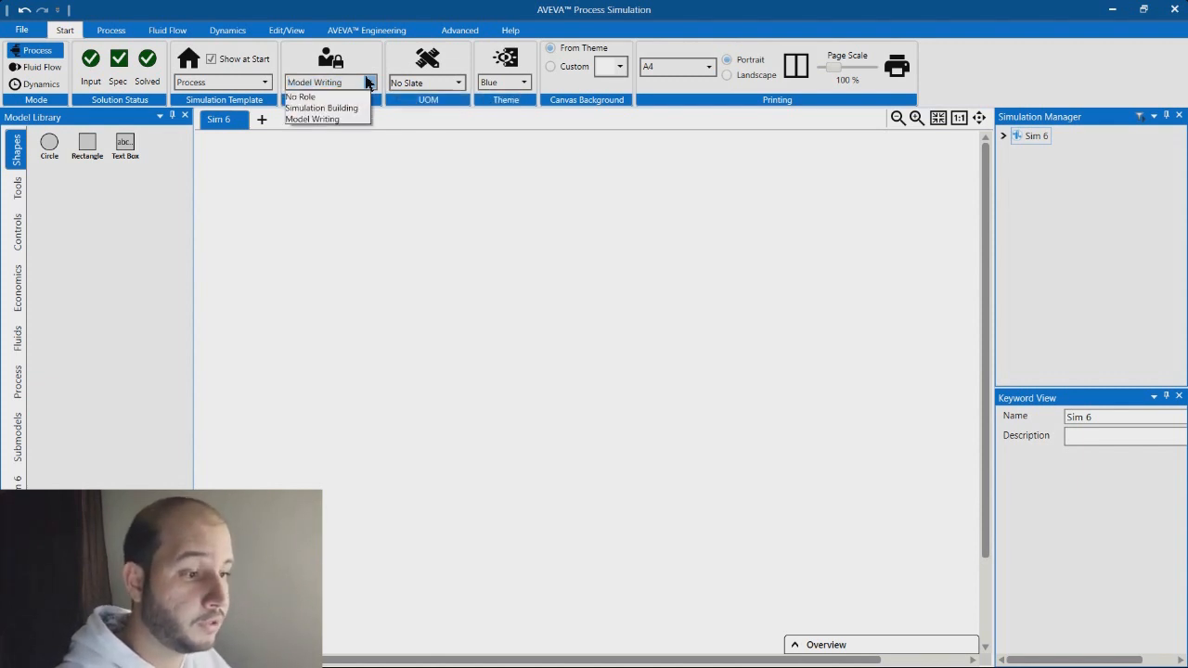
{"action": "left_click", "coordinate": [345, 109]}
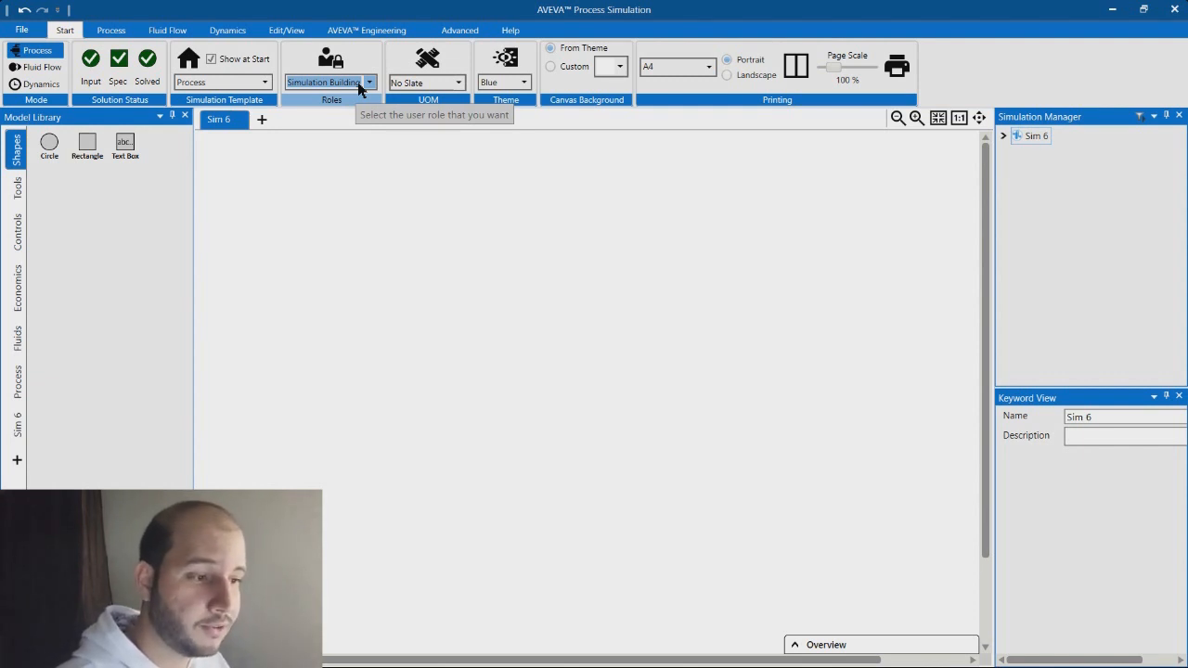
{"action": "left_click", "coordinate": [360, 84]}
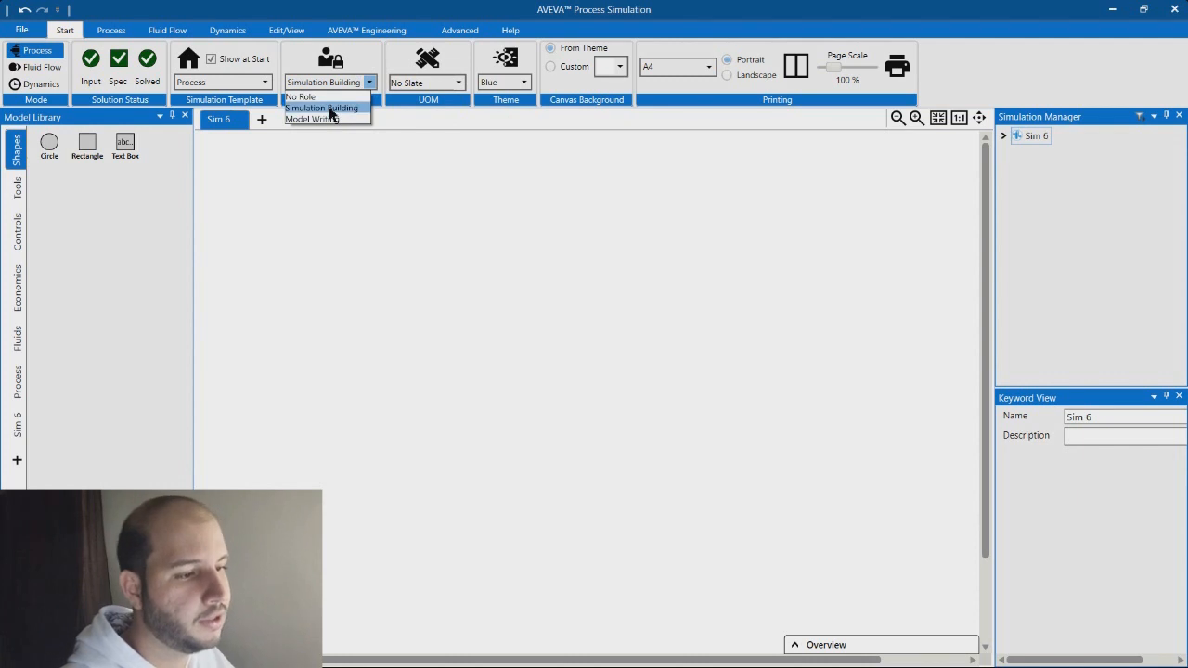
{"action": "left_click", "coordinate": [331, 112]}
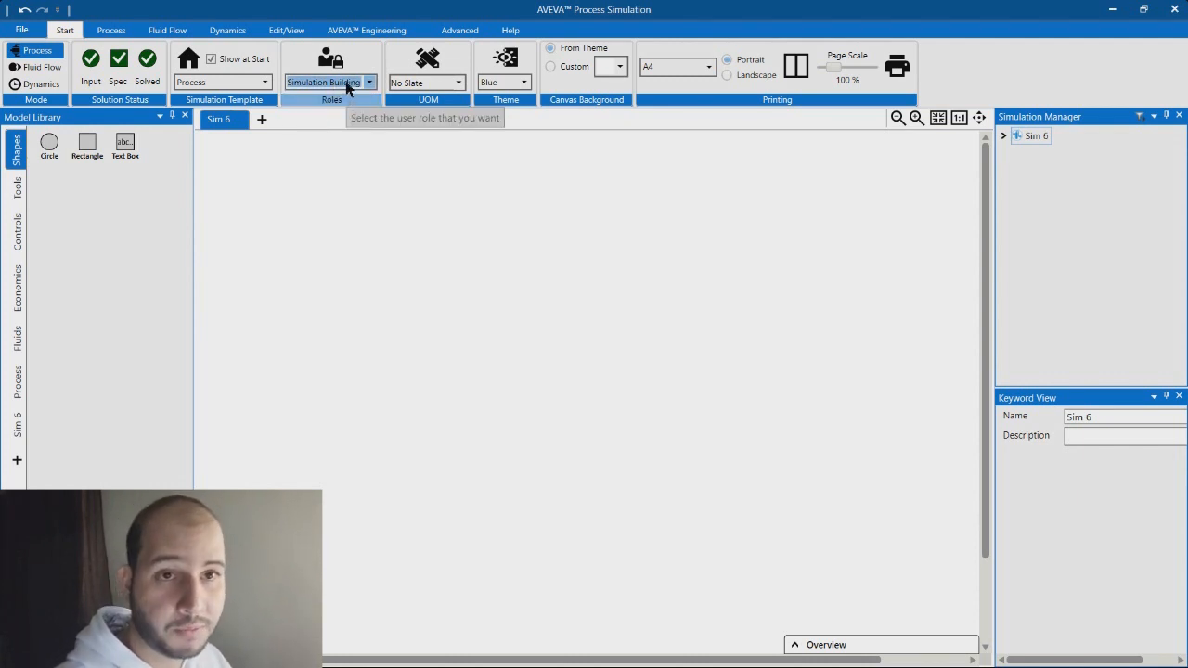
{"action": "left_click", "coordinate": [348, 85]}
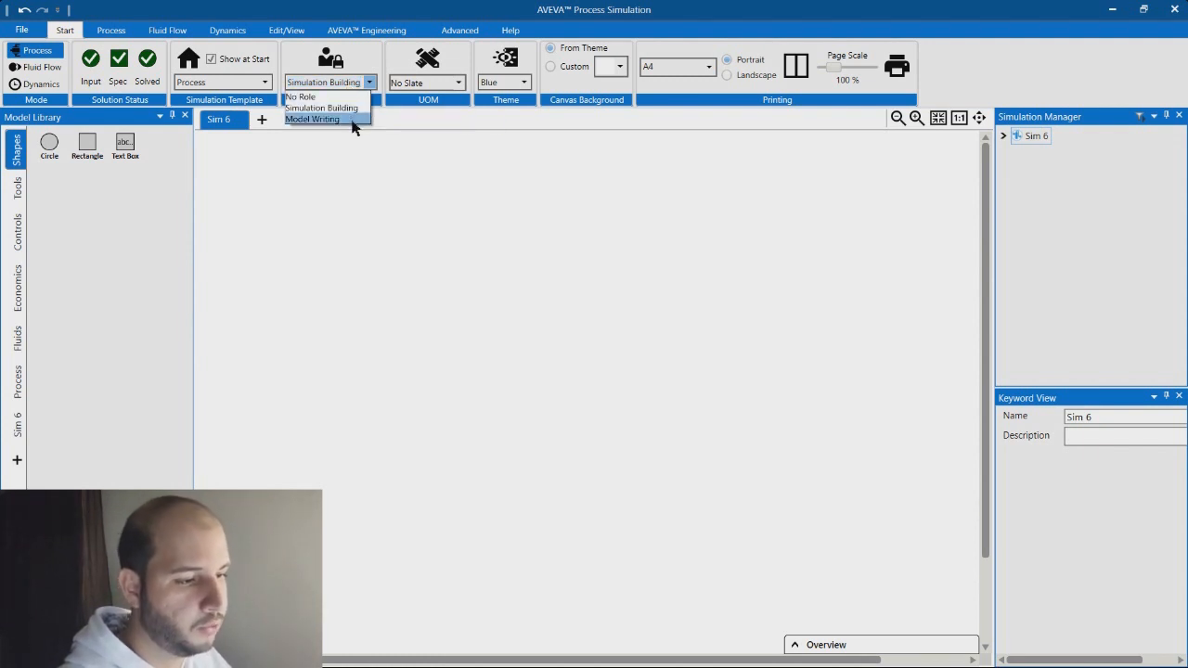
{"action": "left_click", "coordinate": [359, 108]}
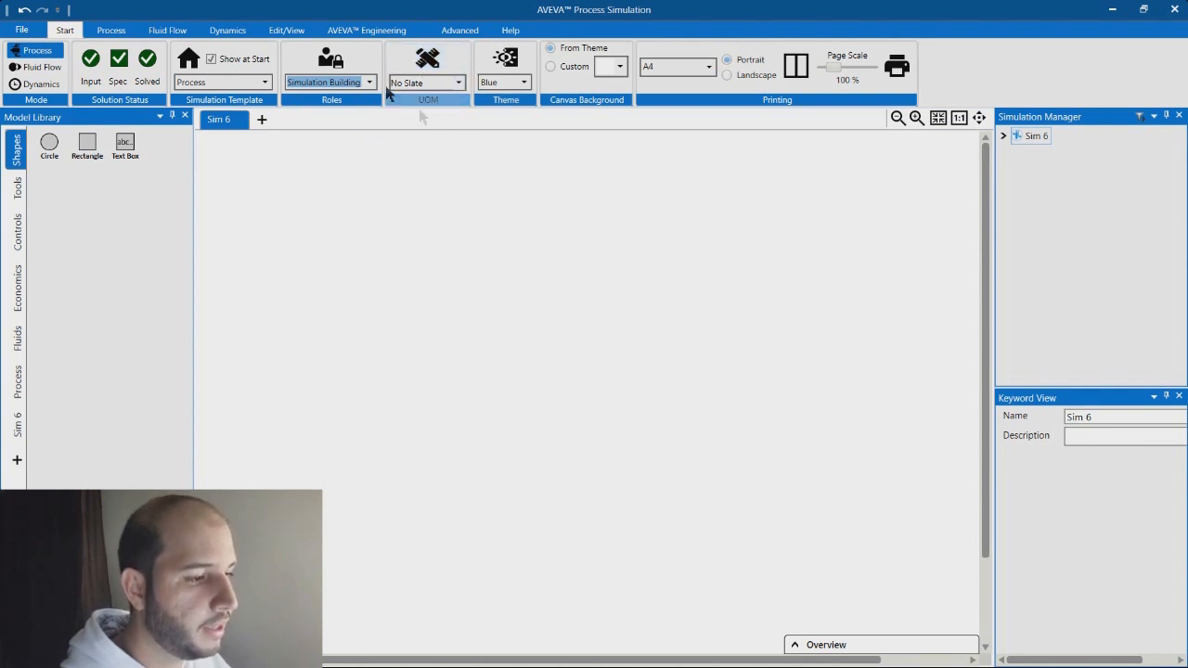
Create a new unit of measure slate in the Repository.
{"action": "left_click", "coordinate": [443, 68]}
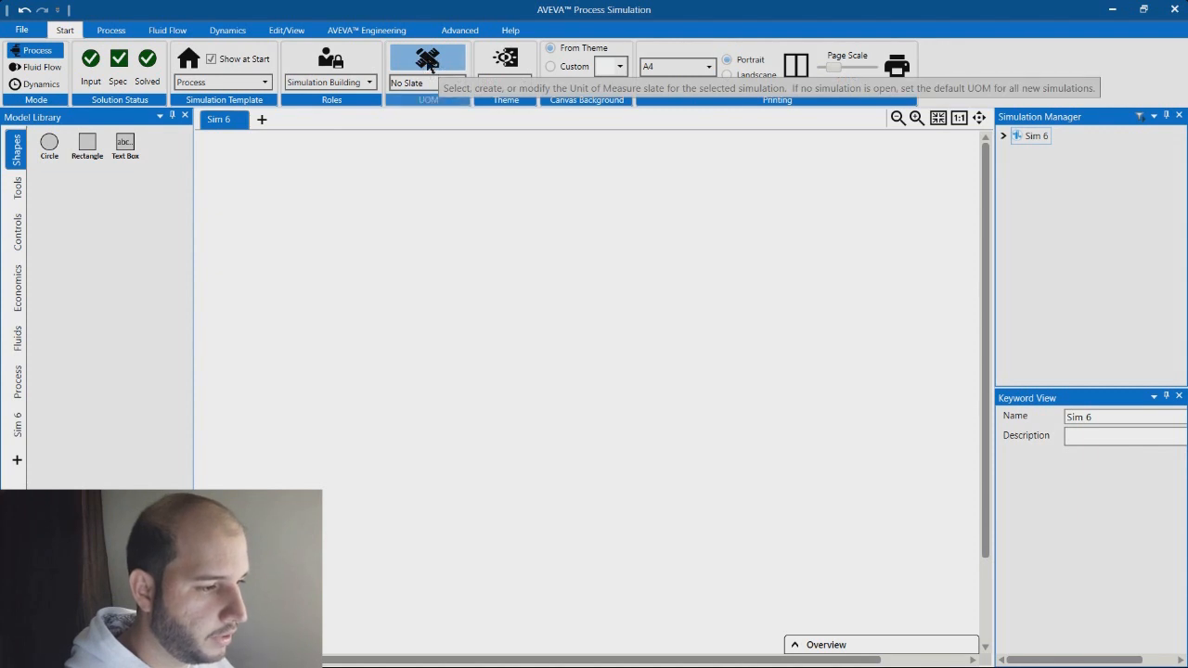
{"action": "left_click", "coordinate": [434, 63]}
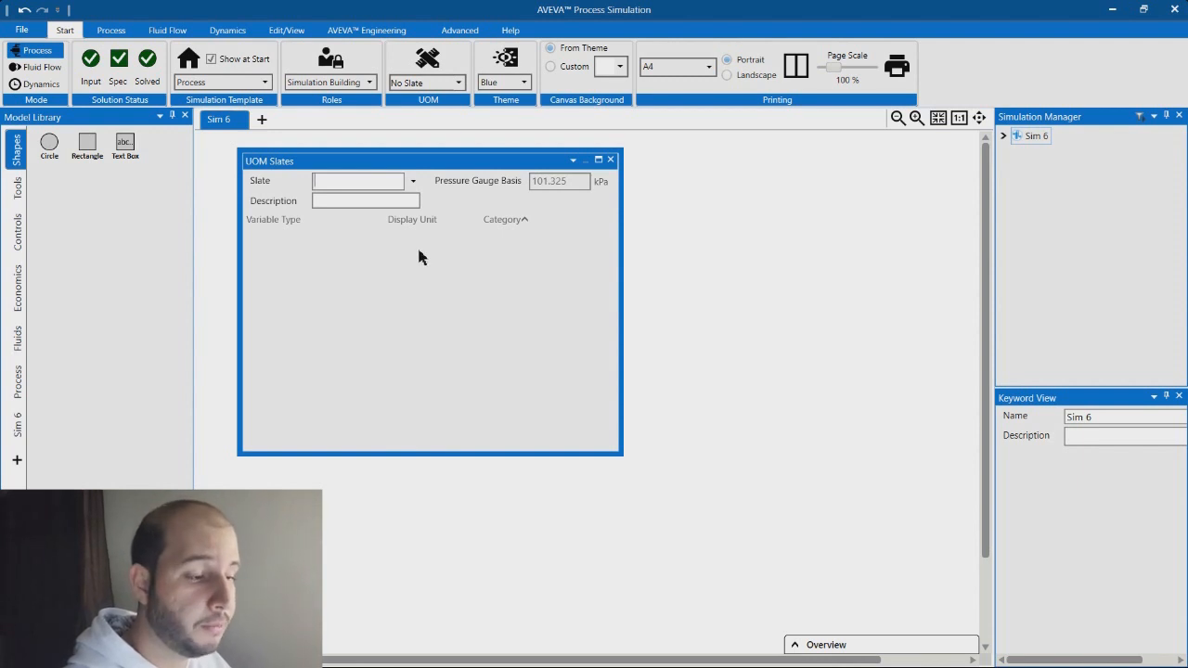
{"action": "left_click", "coordinate": [413, 181]}
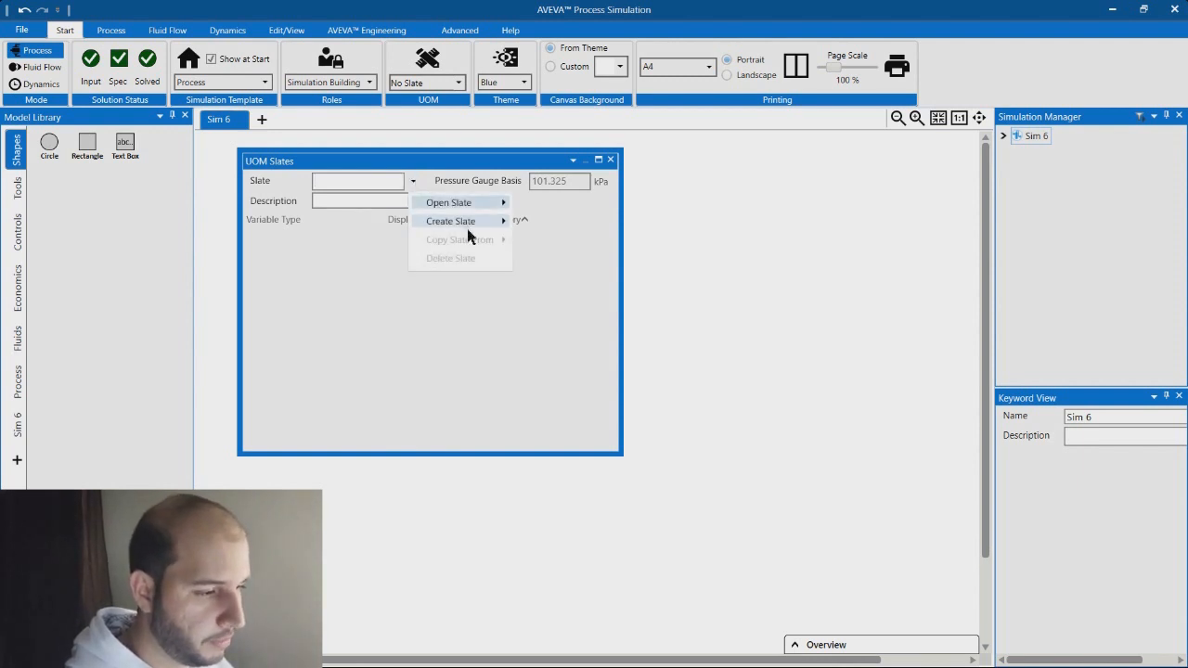
{"action": "mouse_move", "coordinate": [474, 224]}
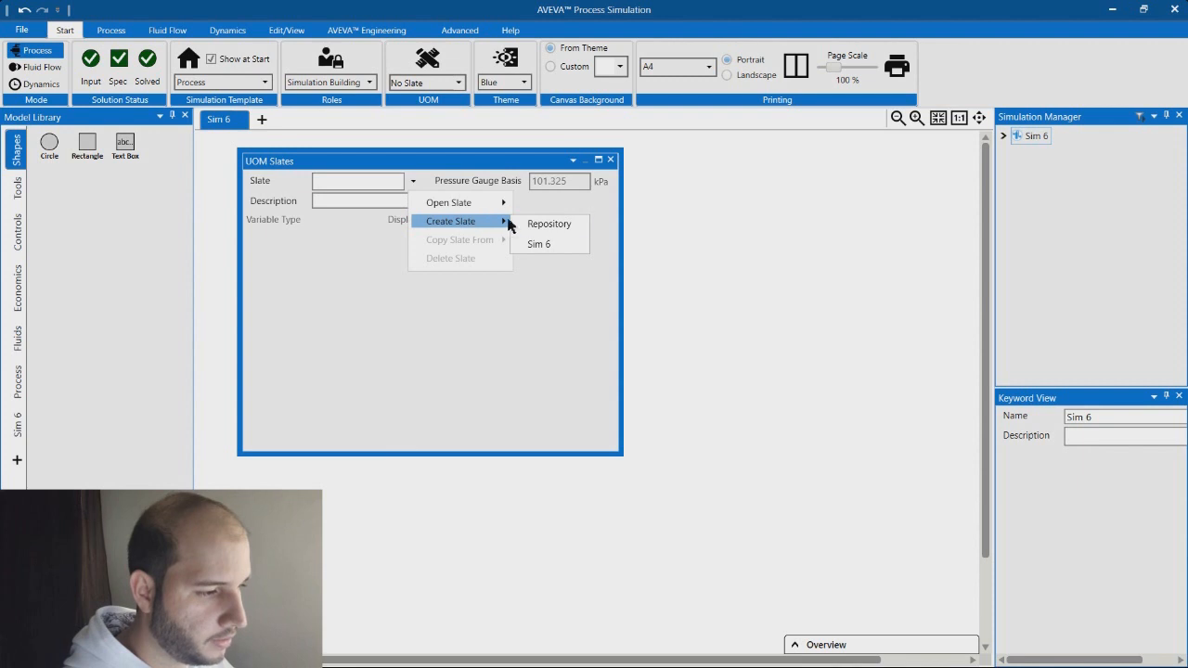
{"action": "left_click", "coordinate": [553, 226]}
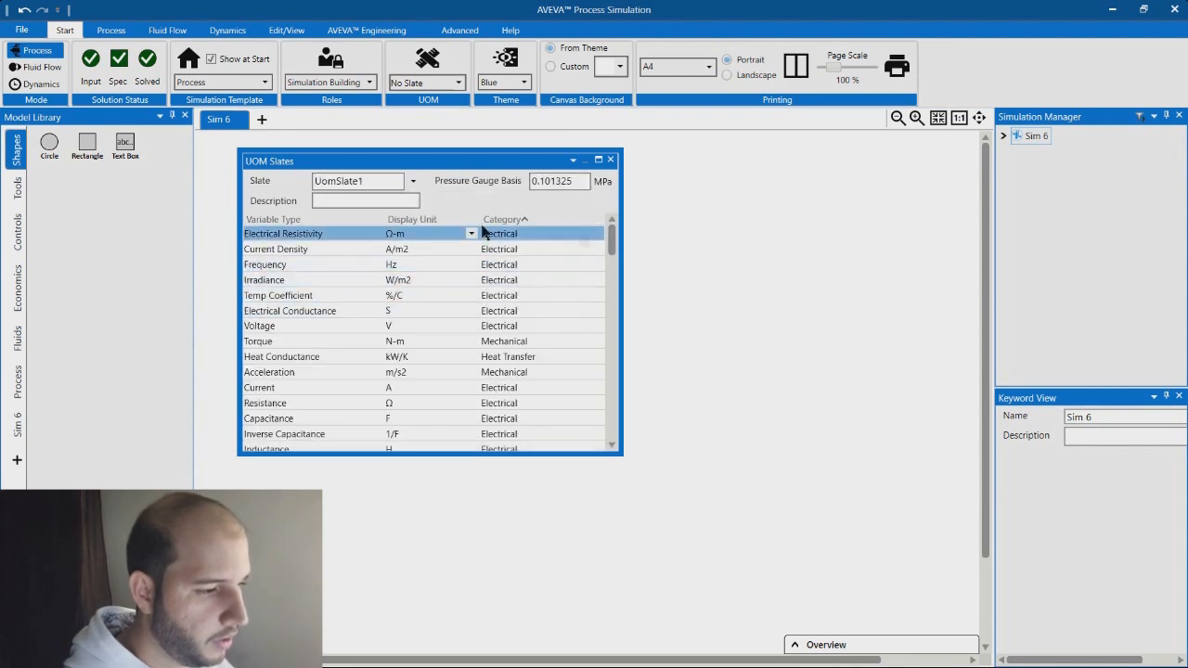
Set the display unit of the Energy variable type to Btu in the new slate.
{"action": "left_click", "coordinate": [436, 249]}
{"action": "scroll", "coordinate": [614, 313], "scroll_direction": "down", "scroll_amount": 10}
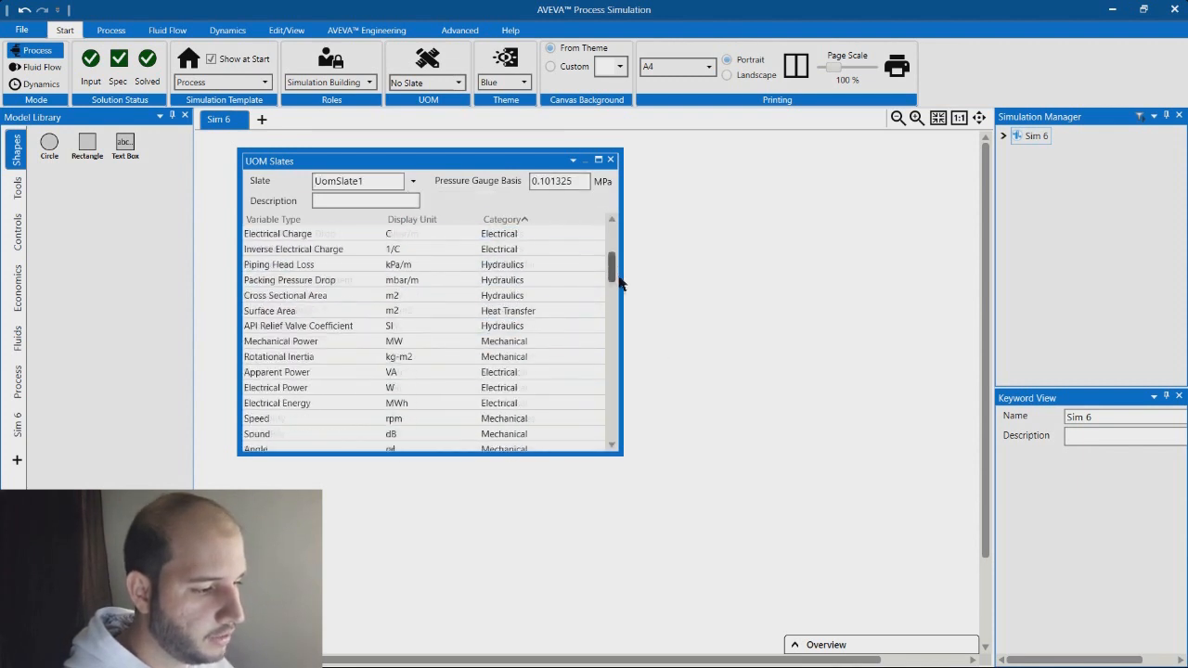
{"action": "mouse_move", "coordinate": [614, 312]}
{"action": "left_mouse_down"}
{"action": "mouse_move", "coordinate": [615, 289]}
{"action": "mouse_move", "coordinate": [614, 316]}
{"action": "left_mouse_up"}
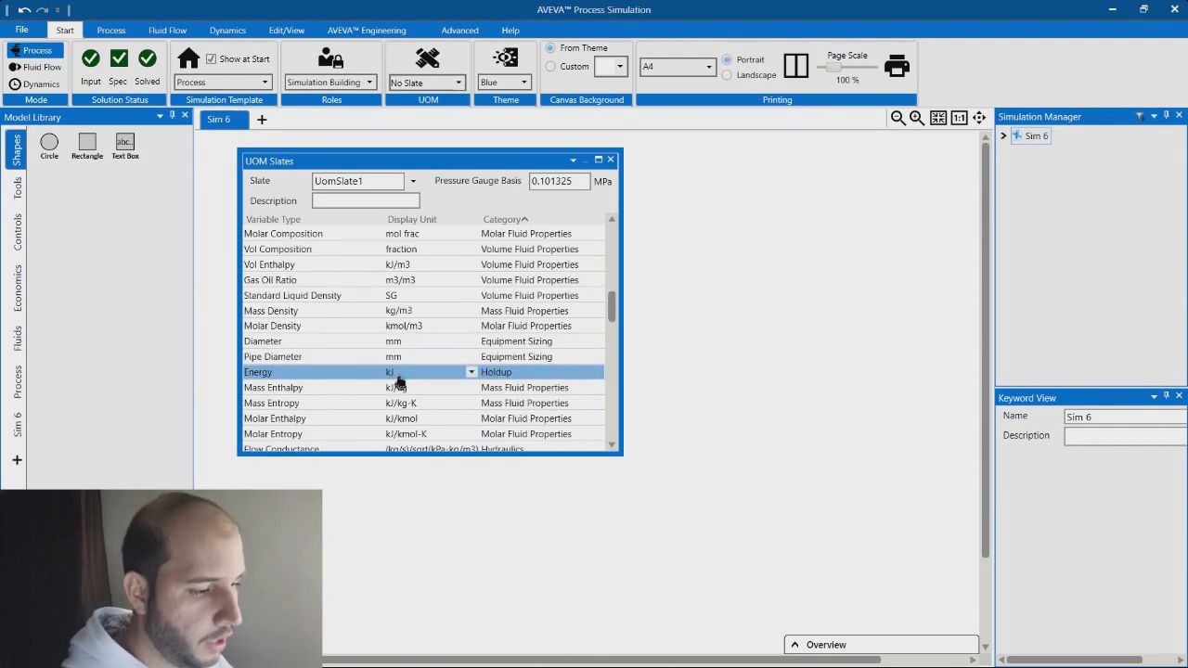
{"action": "left_click", "coordinate": [470, 372]}
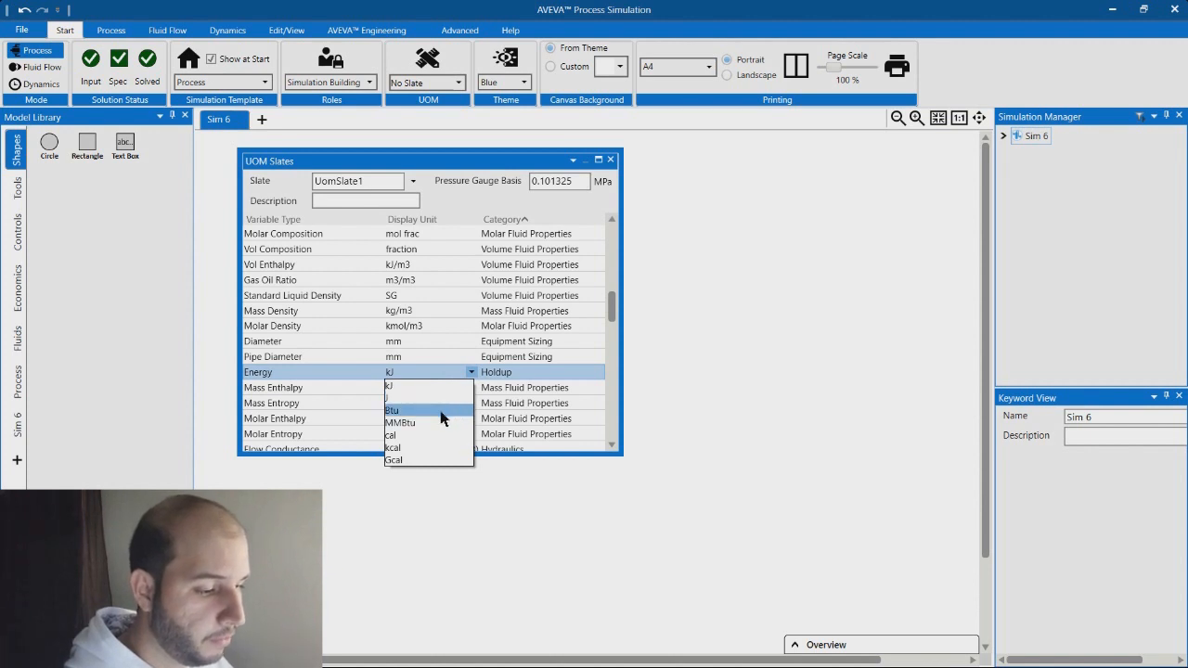
{"action": "left_click", "coordinate": [444, 411]}
Rename the new unit slate as "Sistema 1" and close the slate editor.
{"action": "double_click", "coordinate": [373, 180]}
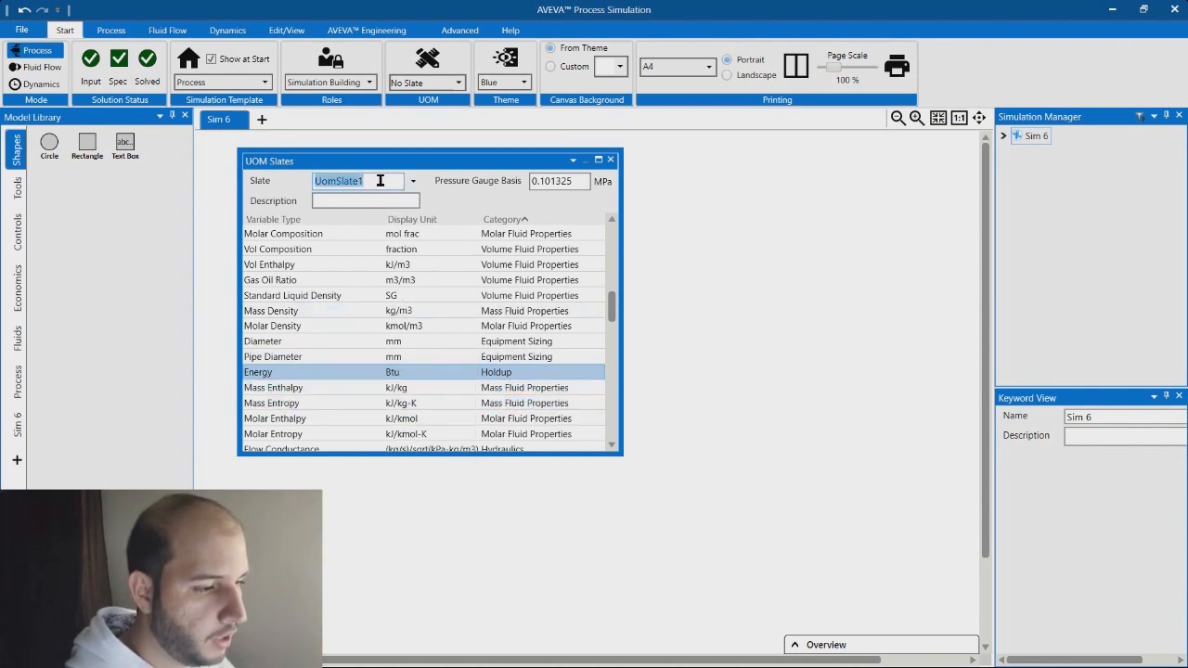
{"action": "key", "text": "BackSpace"}
{"action": "type", "text": "S"}
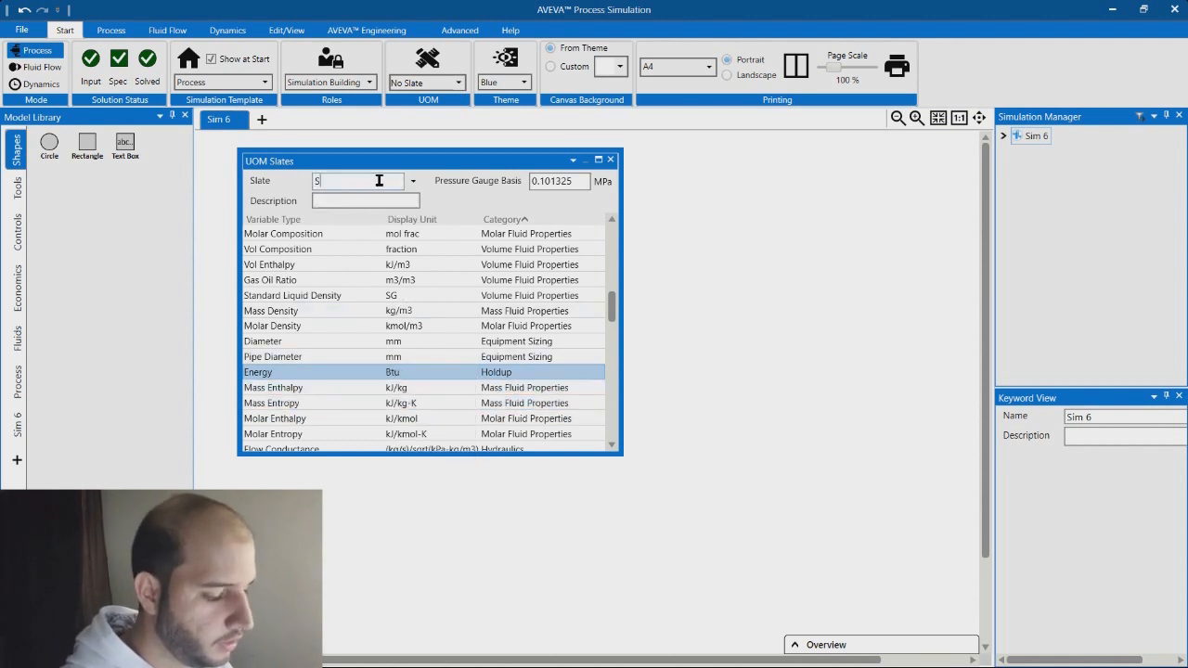
{"action": "type", "text": "istema 1"}
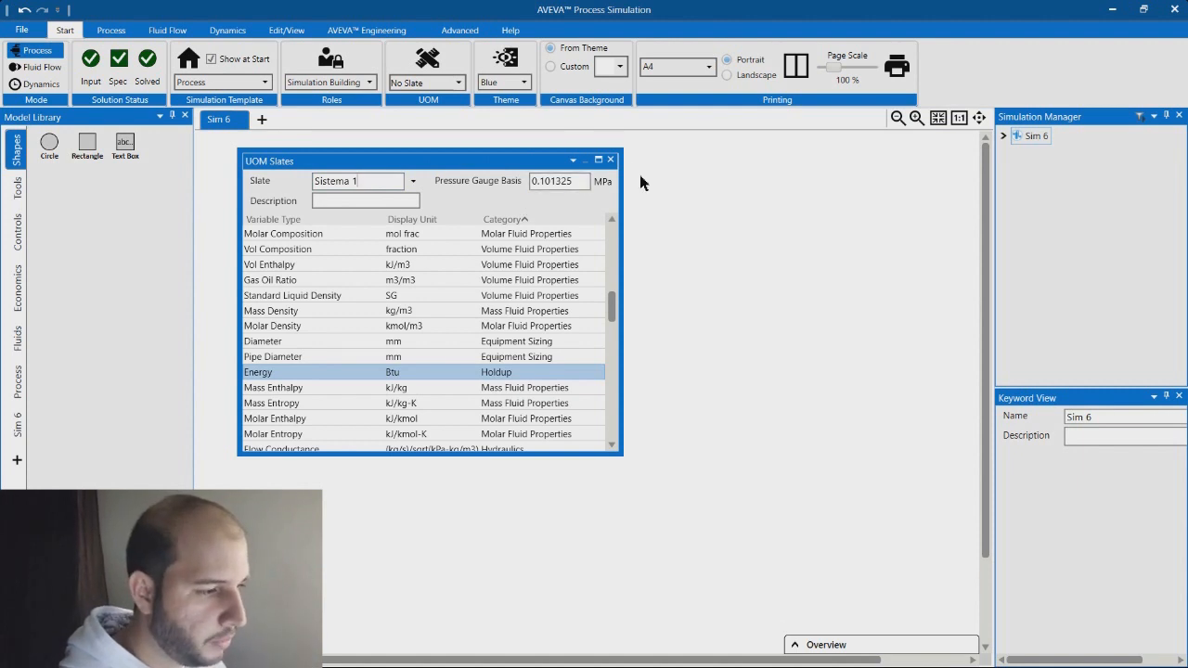
{"action": "left_click", "coordinate": [610, 160]}
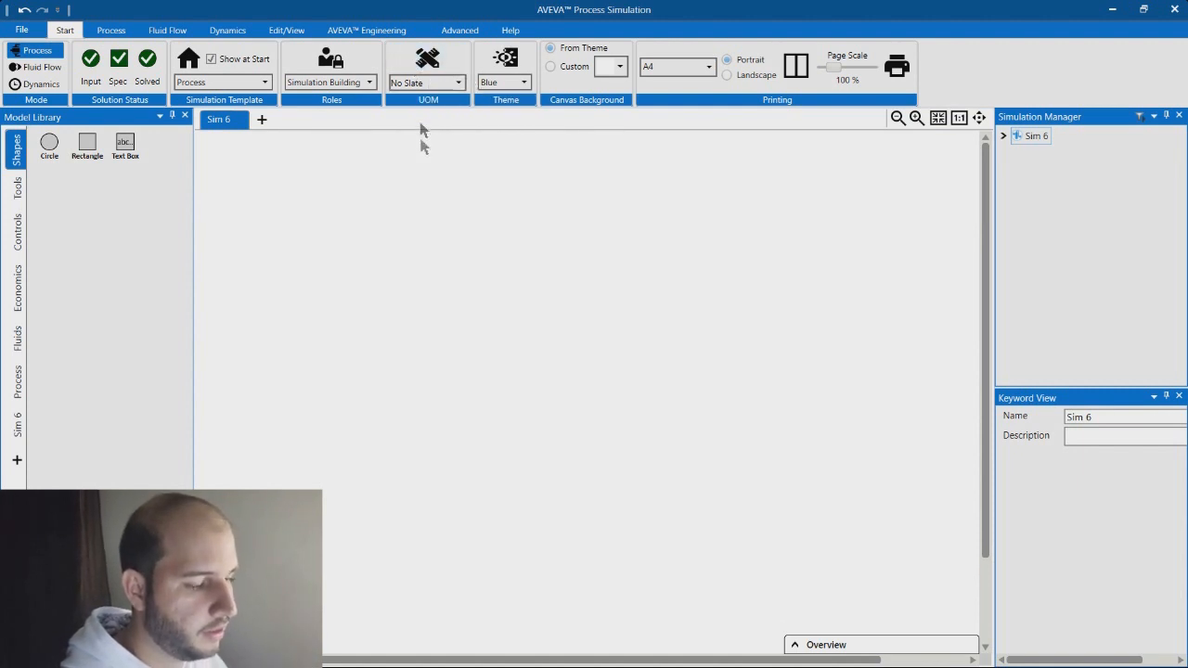
Apply the Sistema 1 unit slate from the Repository to the simulation.
{"action": "left_click", "coordinate": [459, 83]}
{"action": "mouse_move", "coordinate": [480, 104]}
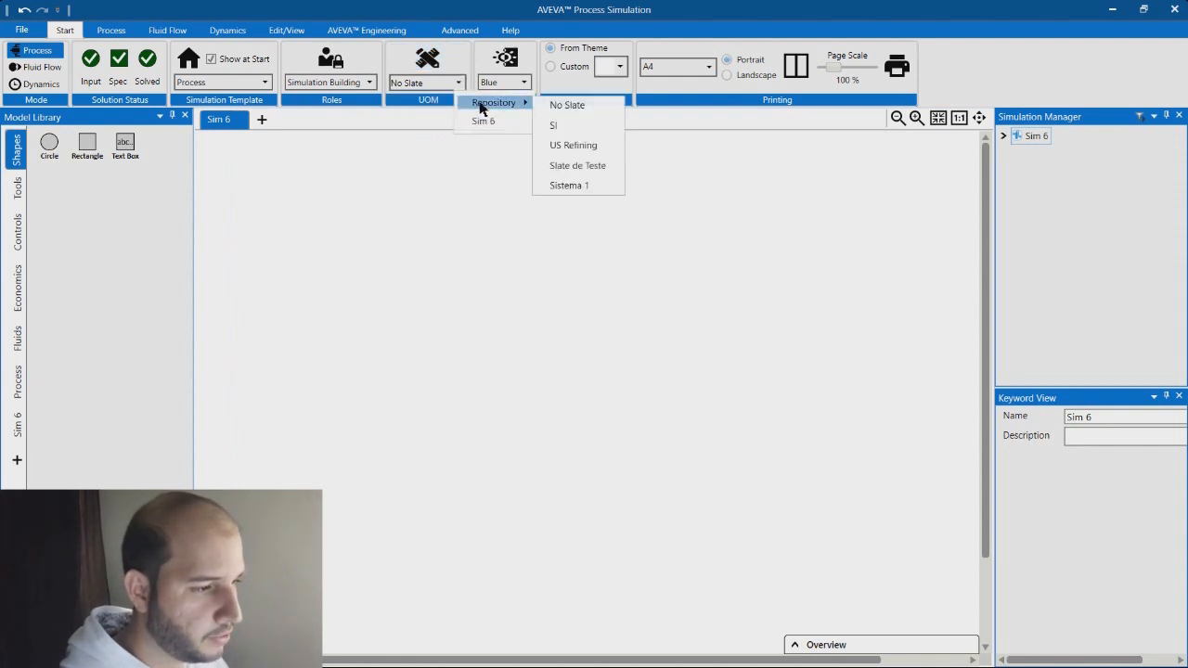
{"action": "left_click", "coordinate": [577, 185]}
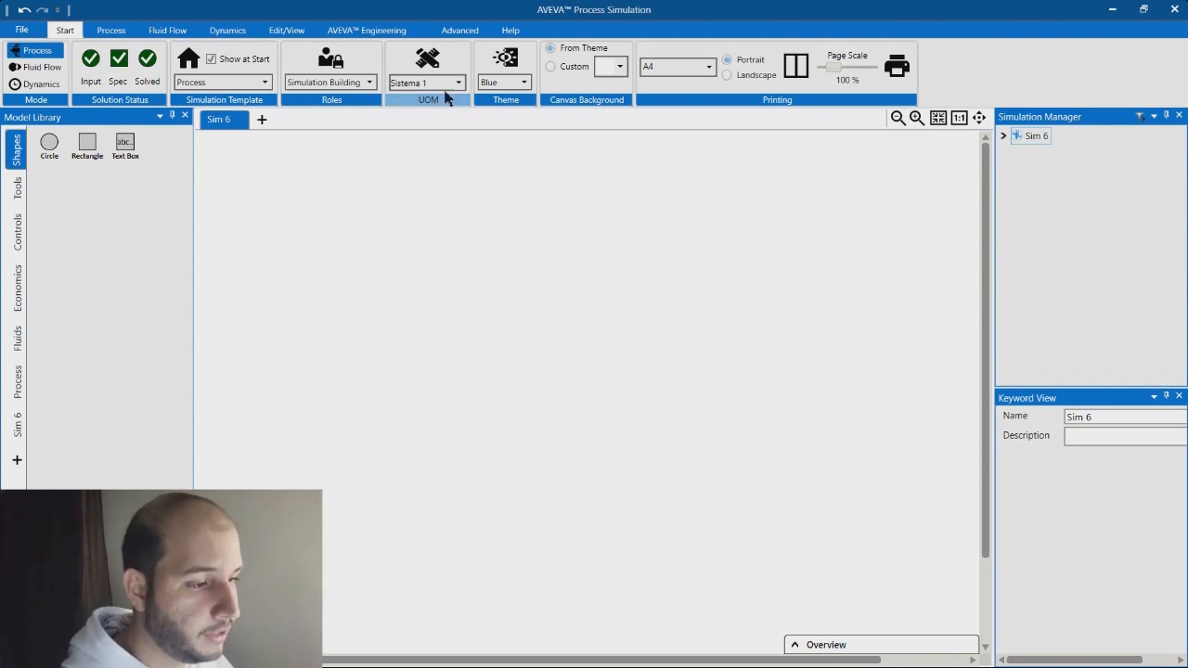
Review the variable types, display units and categories in the Sistema 1 unit slate and close it.
{"action": "left_click", "coordinate": [428, 60]}
{"action": "scroll", "coordinate": [409, 278], "scroll_direction": "down", "scroll_amount": 2}
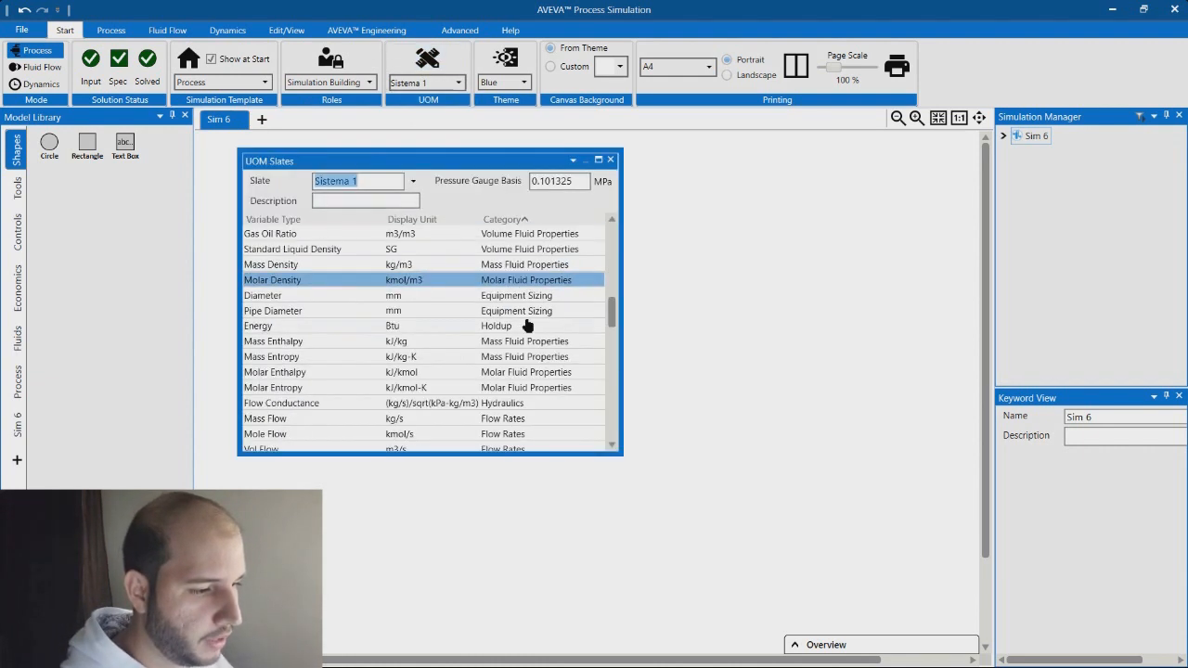
{"action": "scroll", "coordinate": [547, 307], "scroll_direction": "up", "scroll_amount": 2}
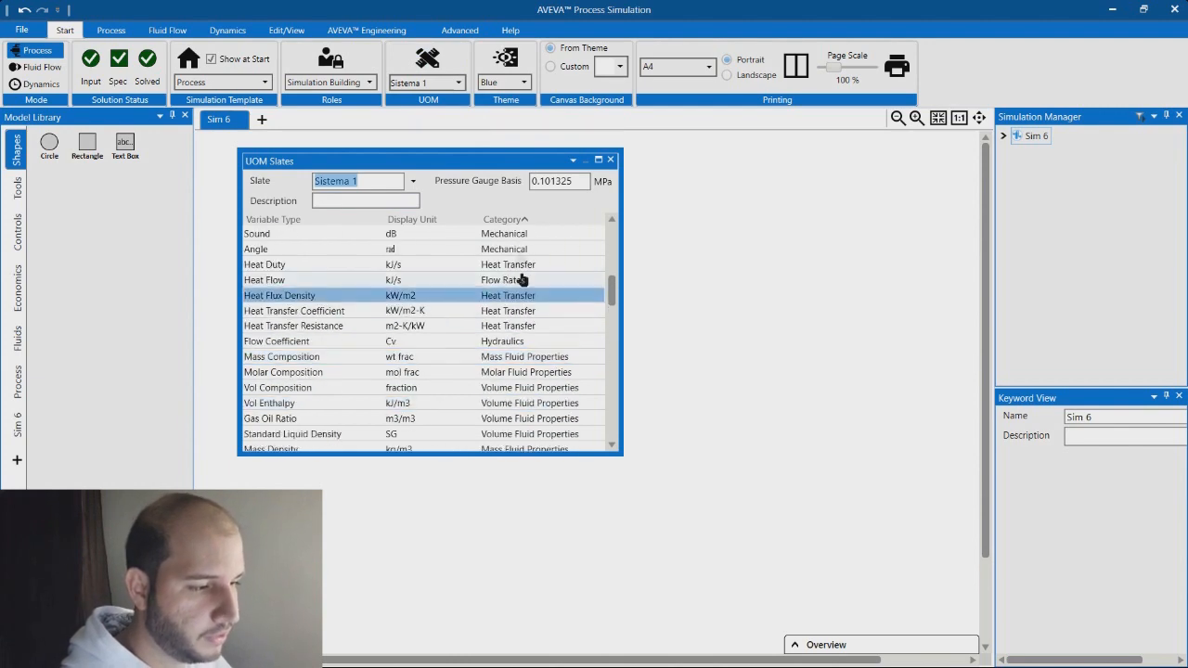
{"action": "scroll", "coordinate": [515, 269], "scroll_direction": "up", "scroll_amount": 2}
{"action": "scroll", "coordinate": [516, 278], "scroll_direction": "up", "scroll_amount": 5}
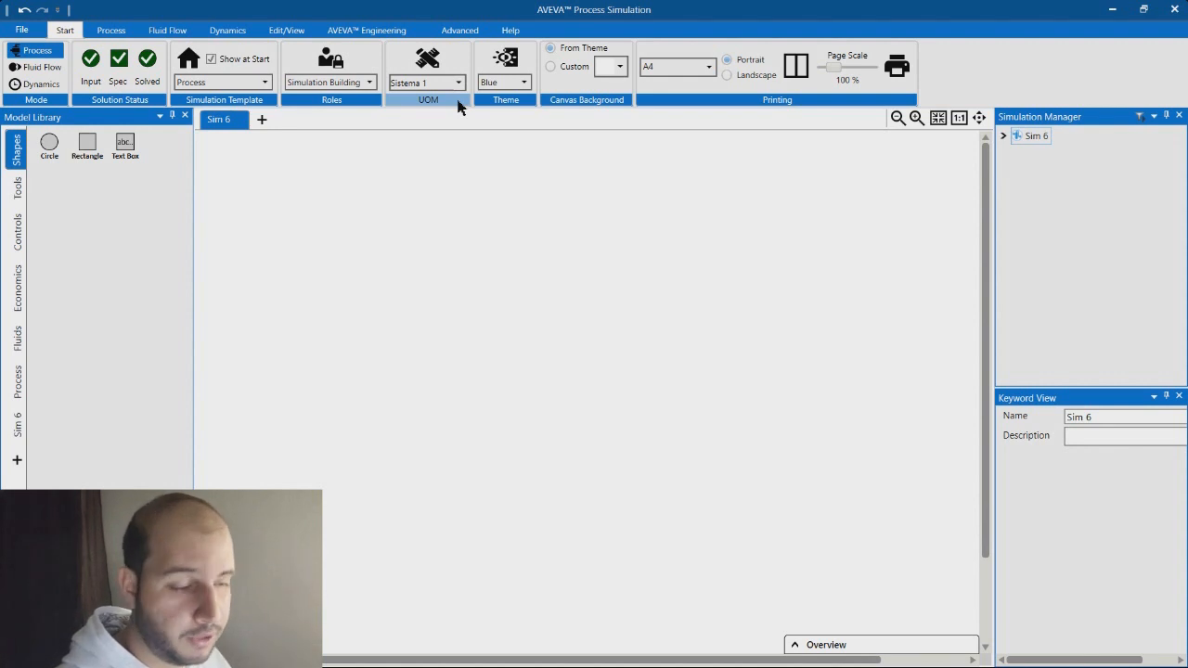
{"action": "left_click", "coordinate": [450, 63]}
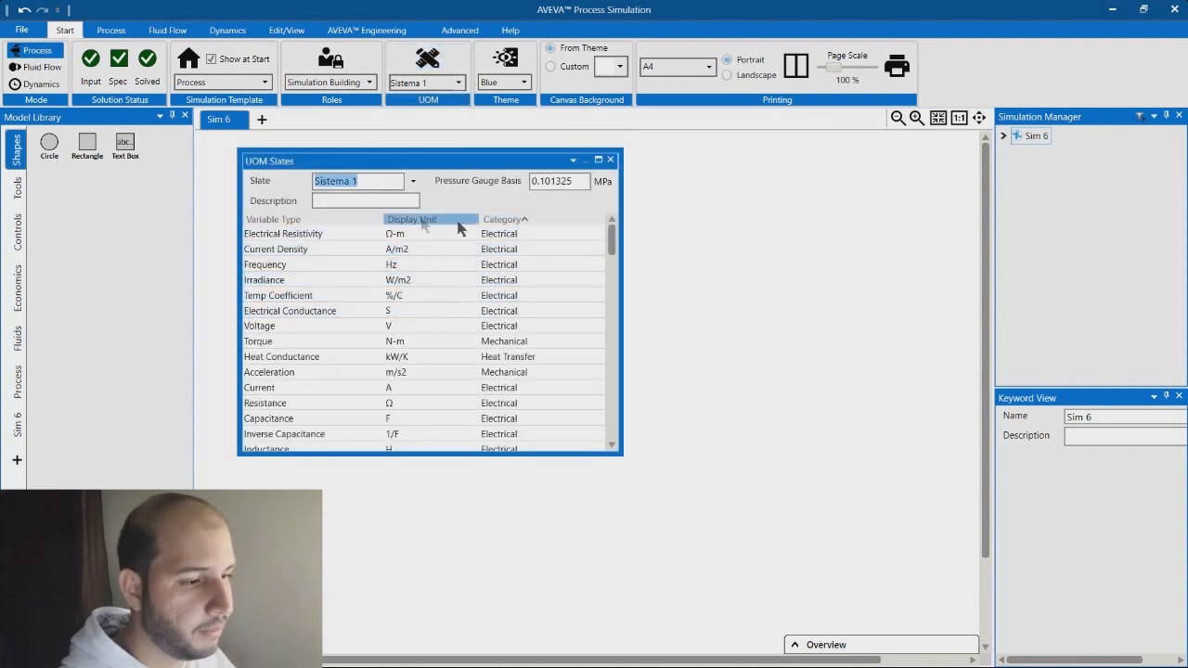
{"action": "left_click", "coordinate": [371, 182]}
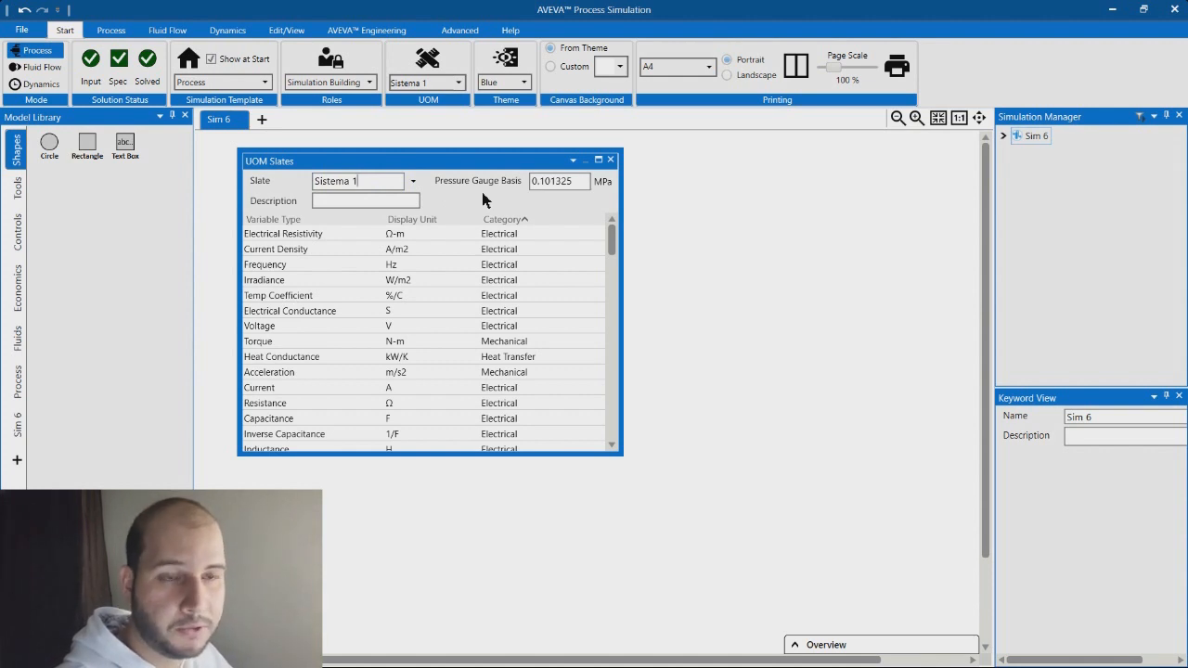
{"action": "left_click", "coordinate": [466, 279]}
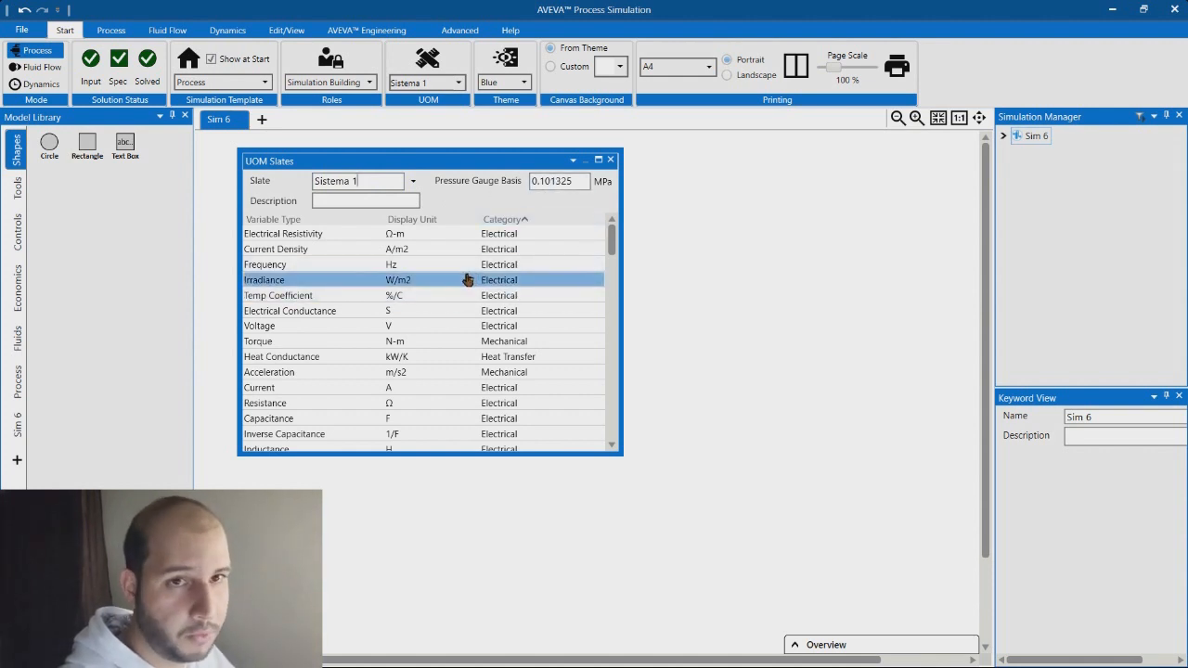
{"action": "left_click", "coordinate": [610, 160]}
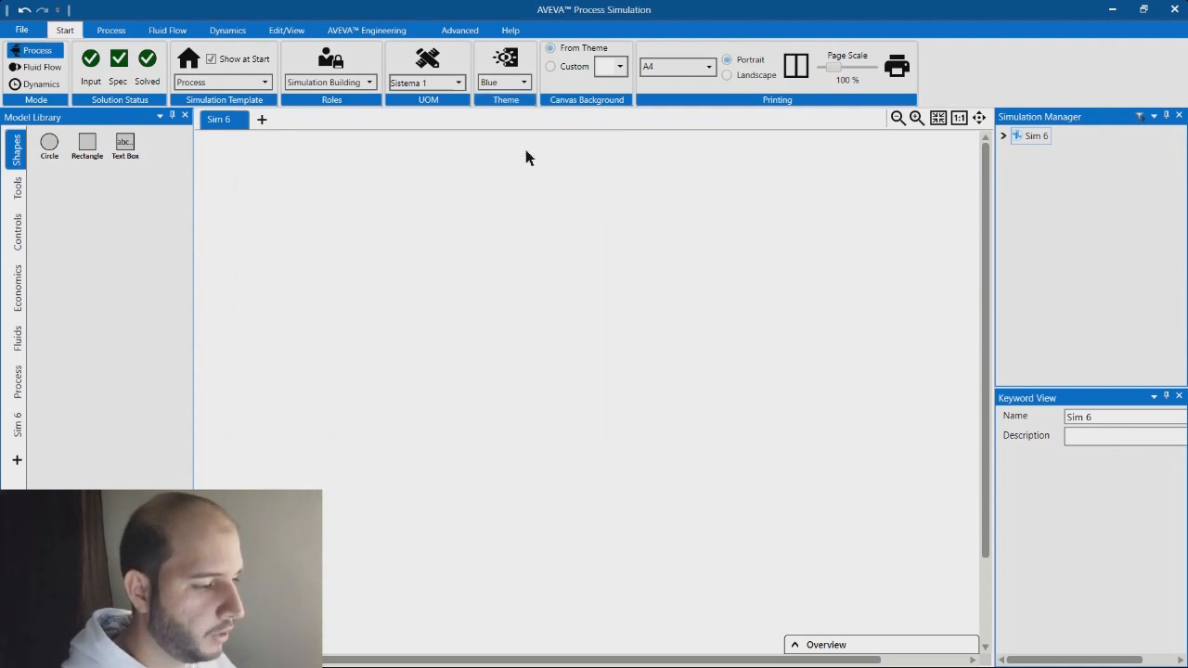
Try the Dark, Light and Green interface themes and return to the Blue theme.
{"action": "left_click", "coordinate": [524, 85]}
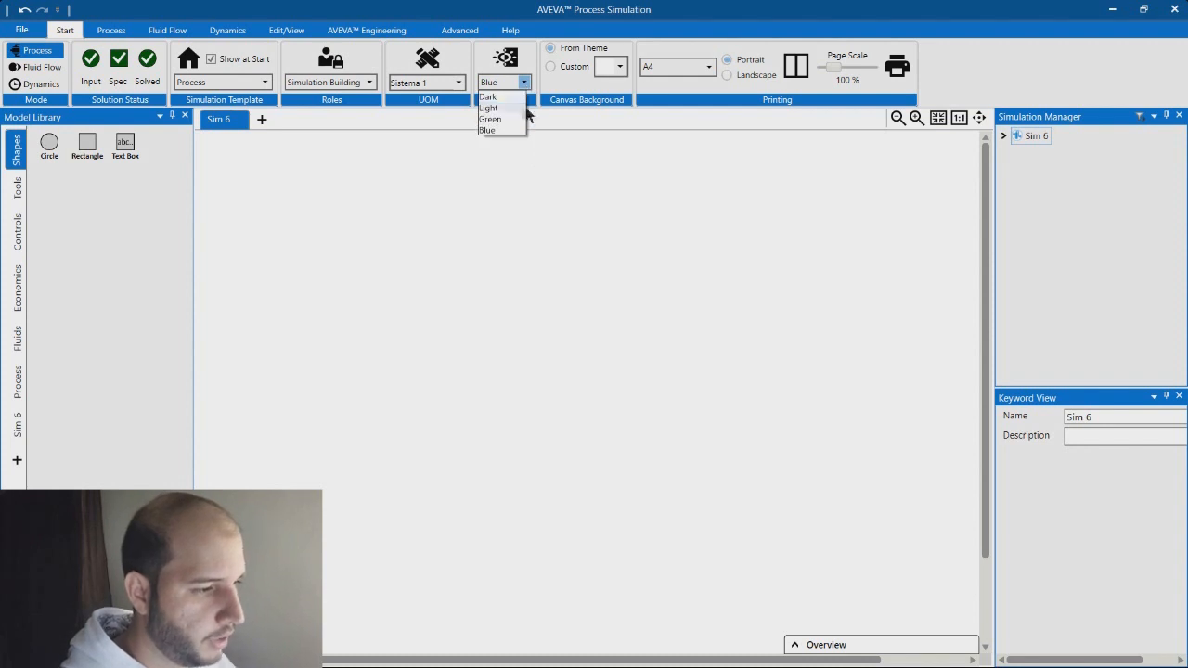
{"action": "left_click", "coordinate": [501, 100]}
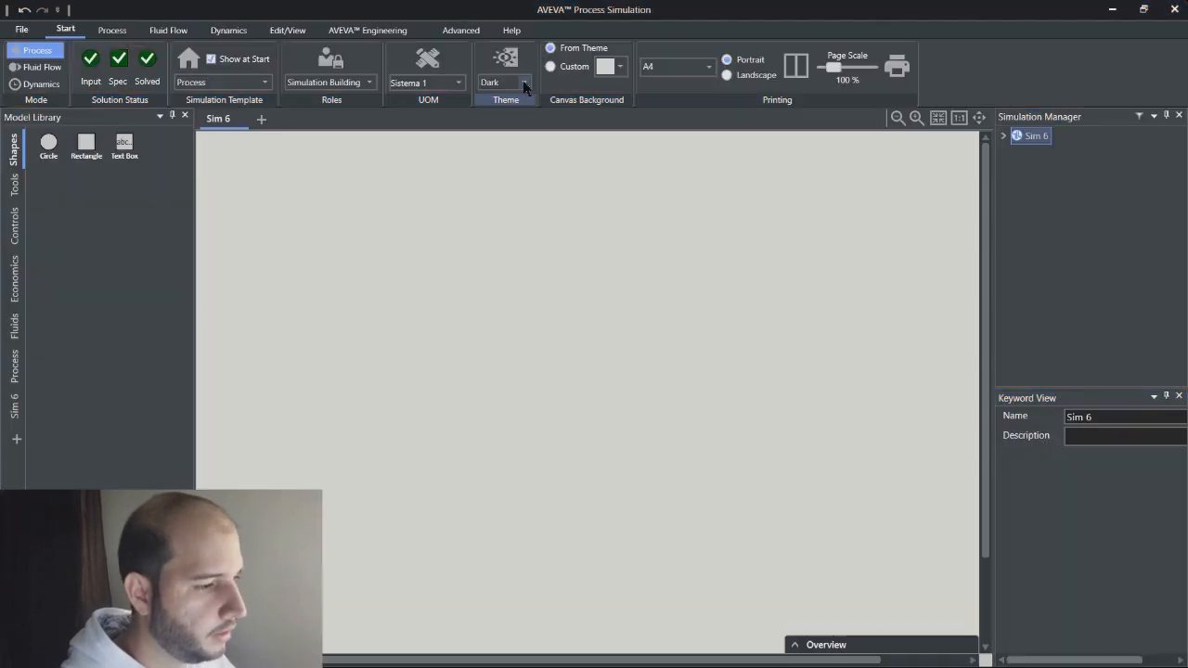
{"action": "left_click", "coordinate": [524, 83]}
{"action": "left_click", "coordinate": [510, 108]}
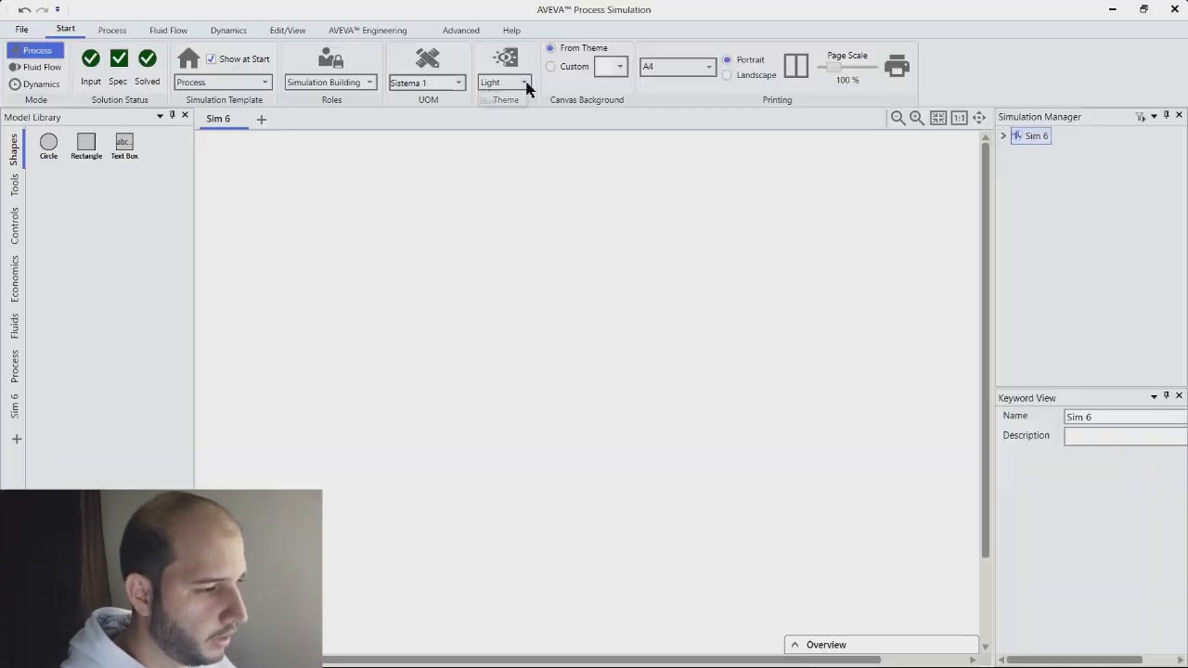
{"action": "left_click", "coordinate": [526, 83]}
{"action": "left_click", "coordinate": [504, 120]}
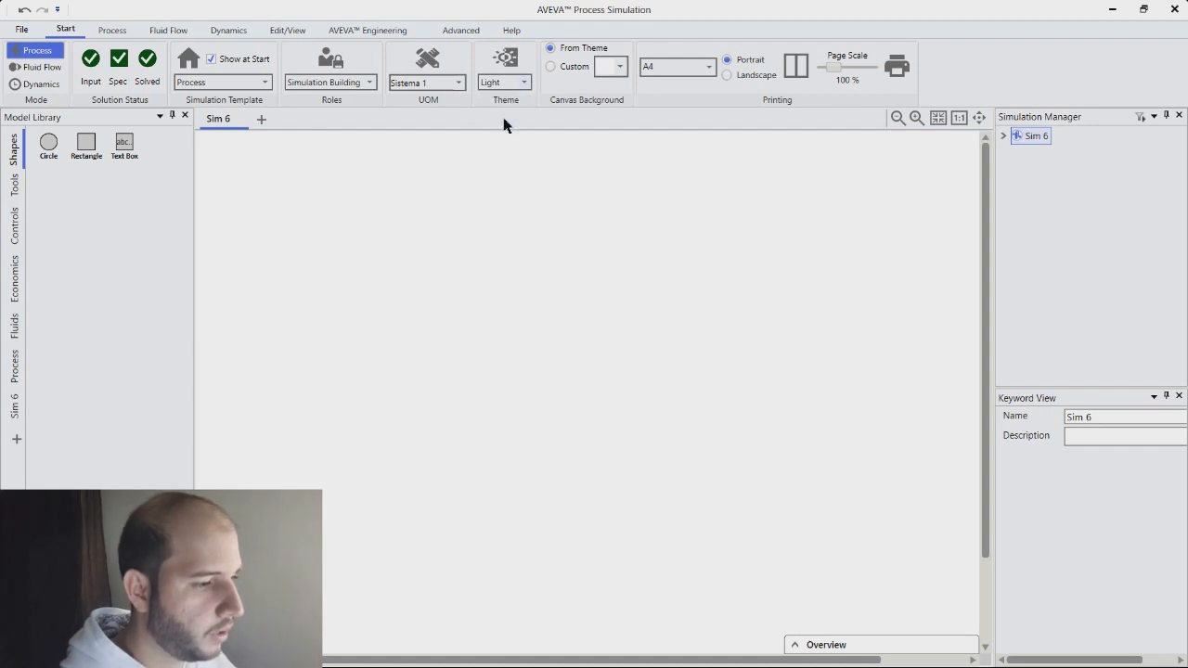
{"action": "left_click", "coordinate": [524, 83]}
{"action": "left_click", "coordinate": [519, 131]}
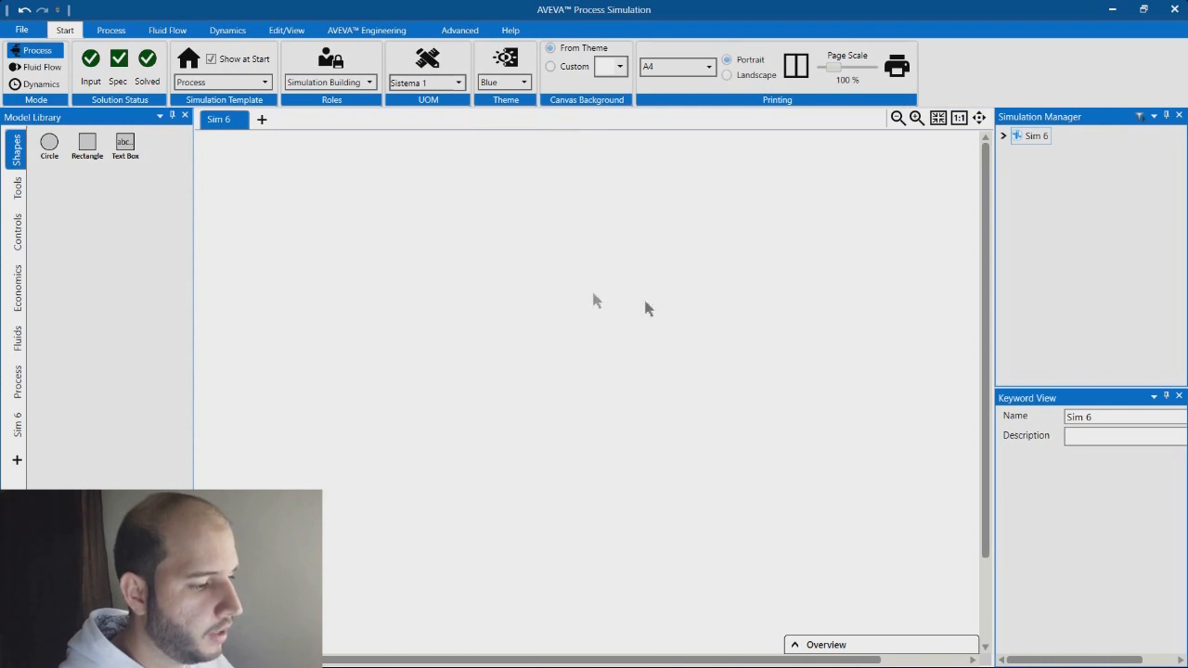
Try bright blue and dark blue custom canvas backgrounds and restore the default color.
{"action": "left_click", "coordinate": [575, 69]}
{"action": "left_click", "coordinate": [620, 67]}
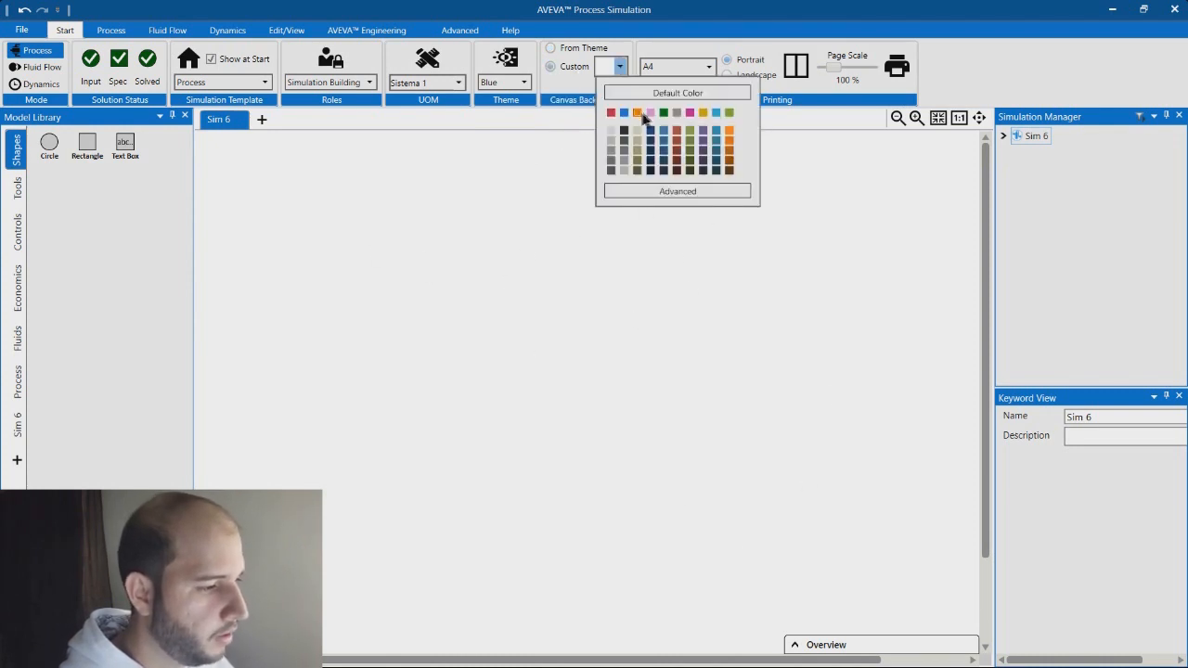
{"action": "left_click", "coordinate": [623, 113]}
{"action": "left_click", "coordinate": [620, 68]}
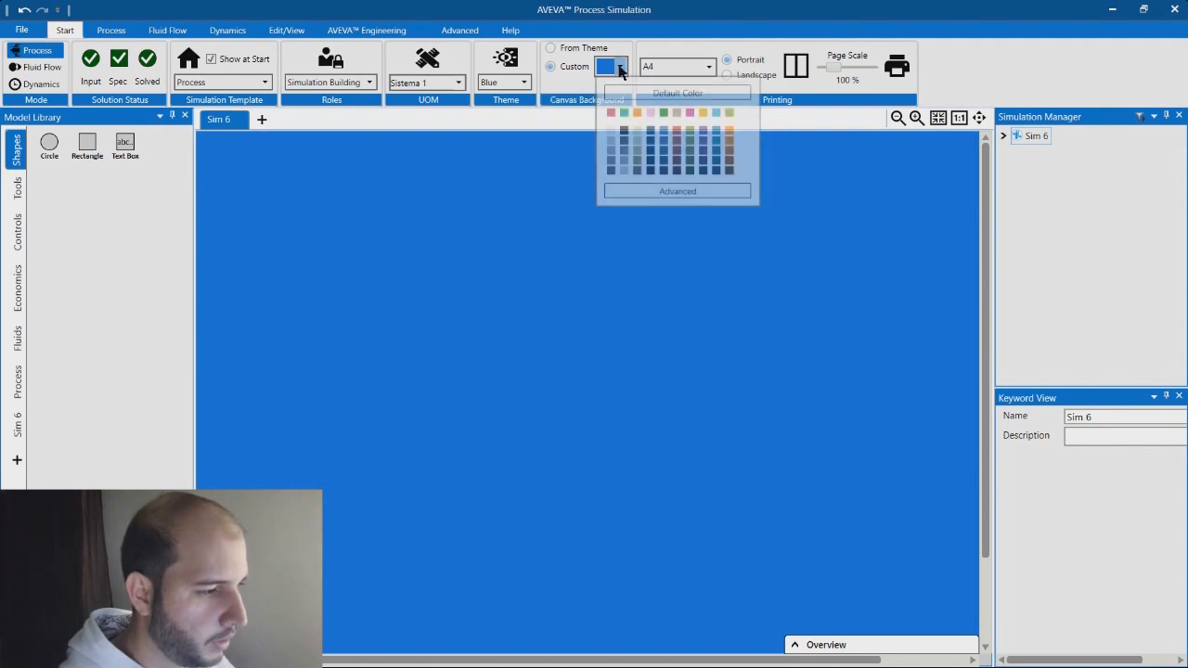
{"action": "left_click", "coordinate": [665, 160]}
{"action": "left_click", "coordinate": [620, 67]}
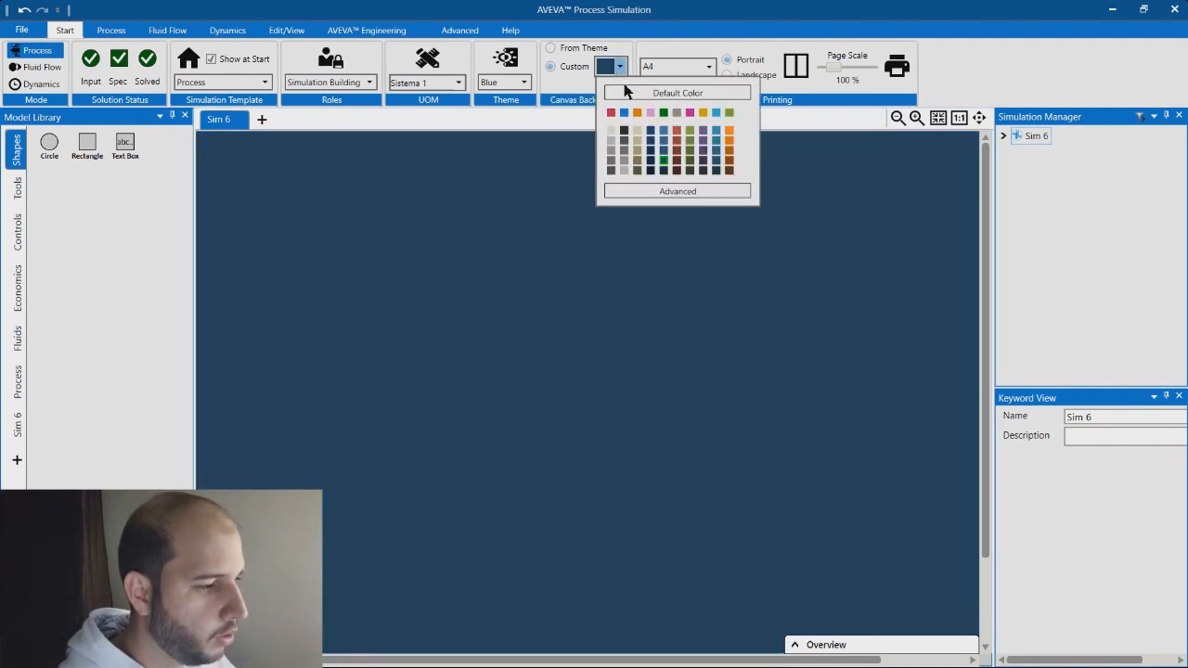
{"action": "left_click", "coordinate": [627, 93]}
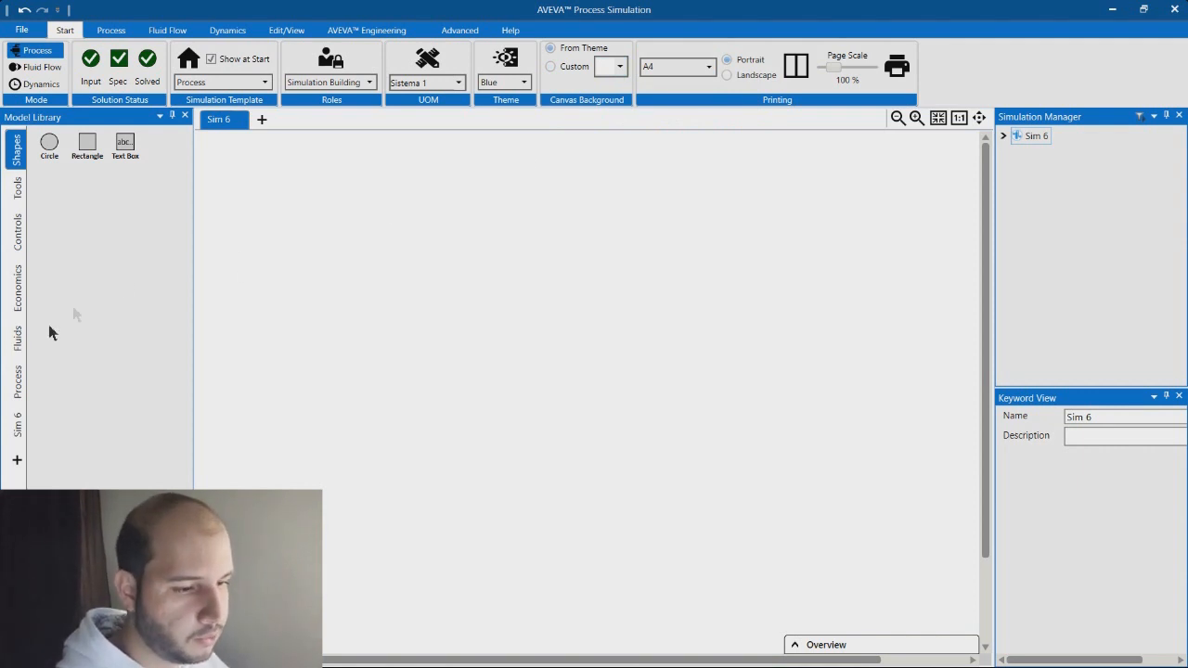
Place a Source and a Drum from the Process model library on the canvas and connect the source outlet to the drum.
{"action": "left_click", "coordinate": [15, 382]}
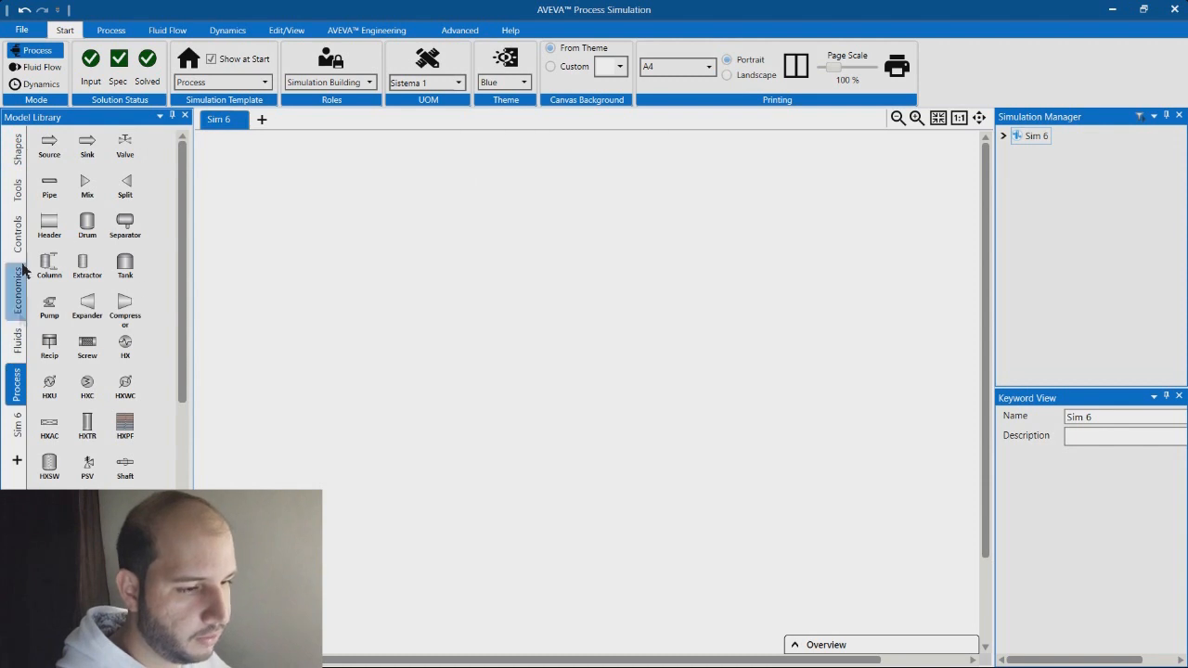
{"action": "mouse_move", "coordinate": [183, 223]}
{"action": "left_mouse_down"}
{"action": "mouse_move", "coordinate": [183, 260]}
{"action": "mouse_move", "coordinate": [186, 219]}
{"action": "left_mouse_up"}
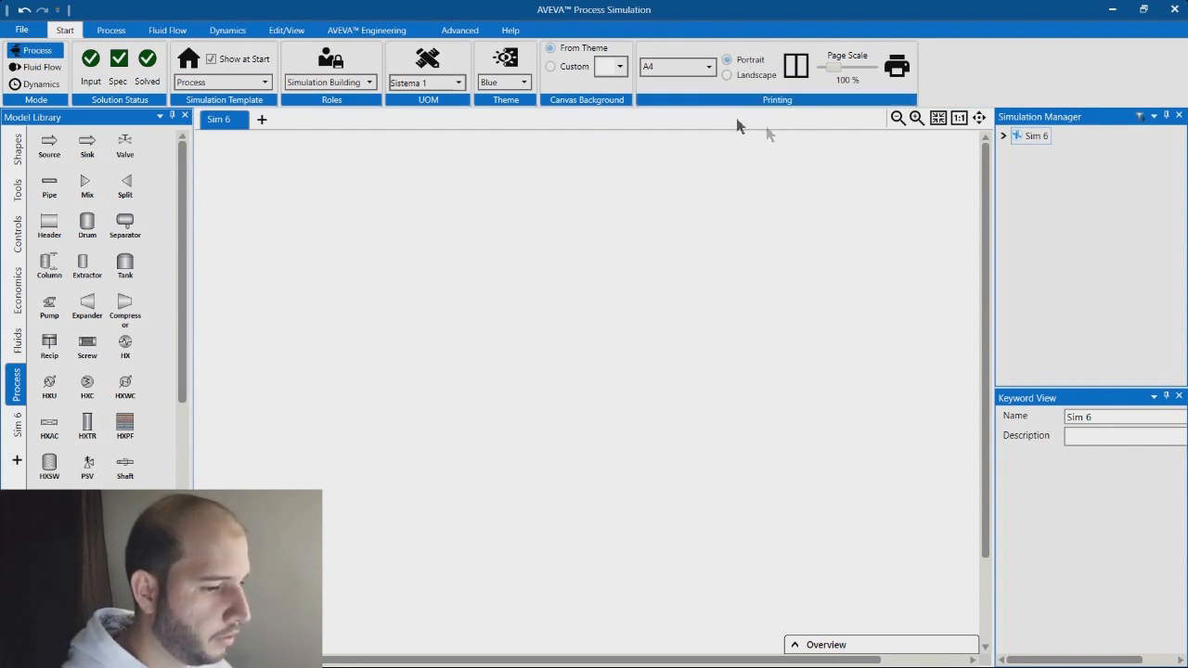
{"action": "left_click_drag", "start_coordinate": [49, 141], "coordinate": [378, 239]}
{"action": "left_click_drag", "start_coordinate": [93, 228], "coordinate": [478, 237]}
{"action": "left_click_drag", "start_coordinate": [393, 232], "coordinate": [472, 228]}
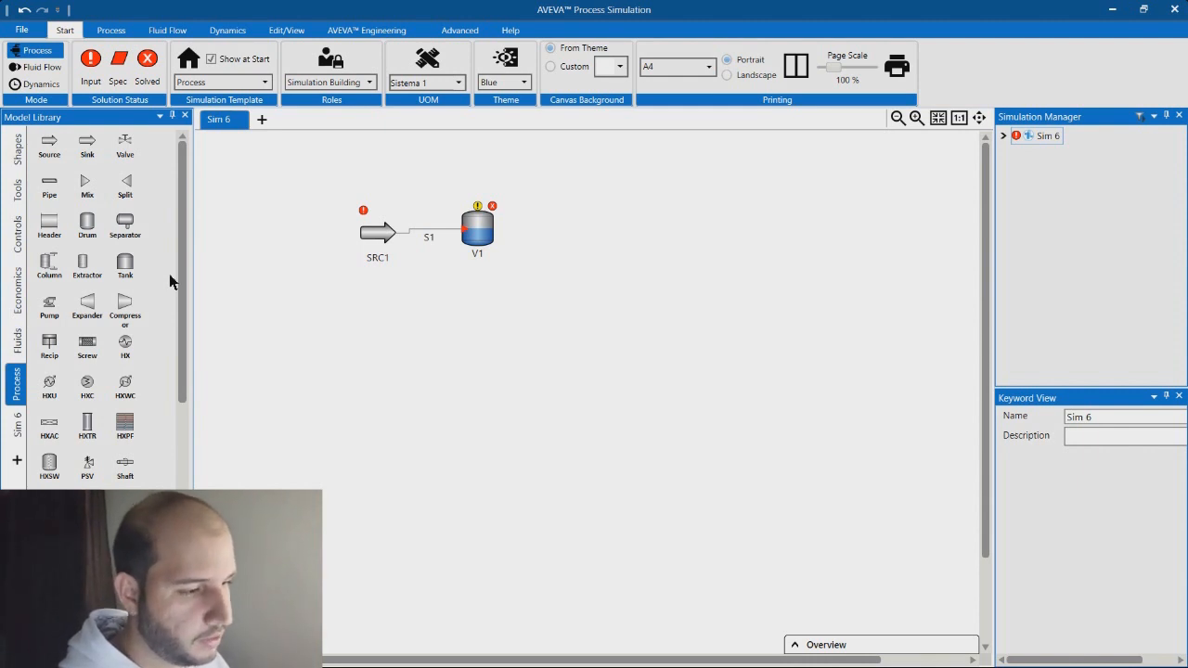
Shift drum V1 slightly away from the source and reattach stream S1 to the drum's inlet.
{"action": "left_click", "coordinate": [483, 222]}
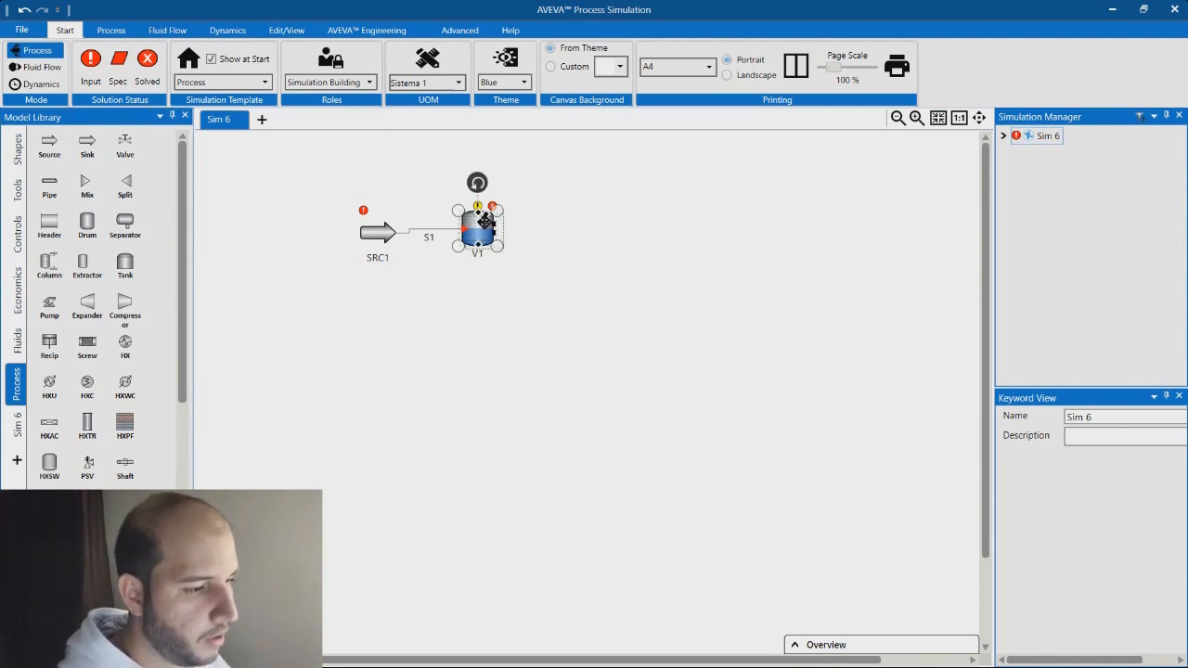
{"action": "left_click_drag", "start_coordinate": [483, 221], "coordinate": [489, 224]}
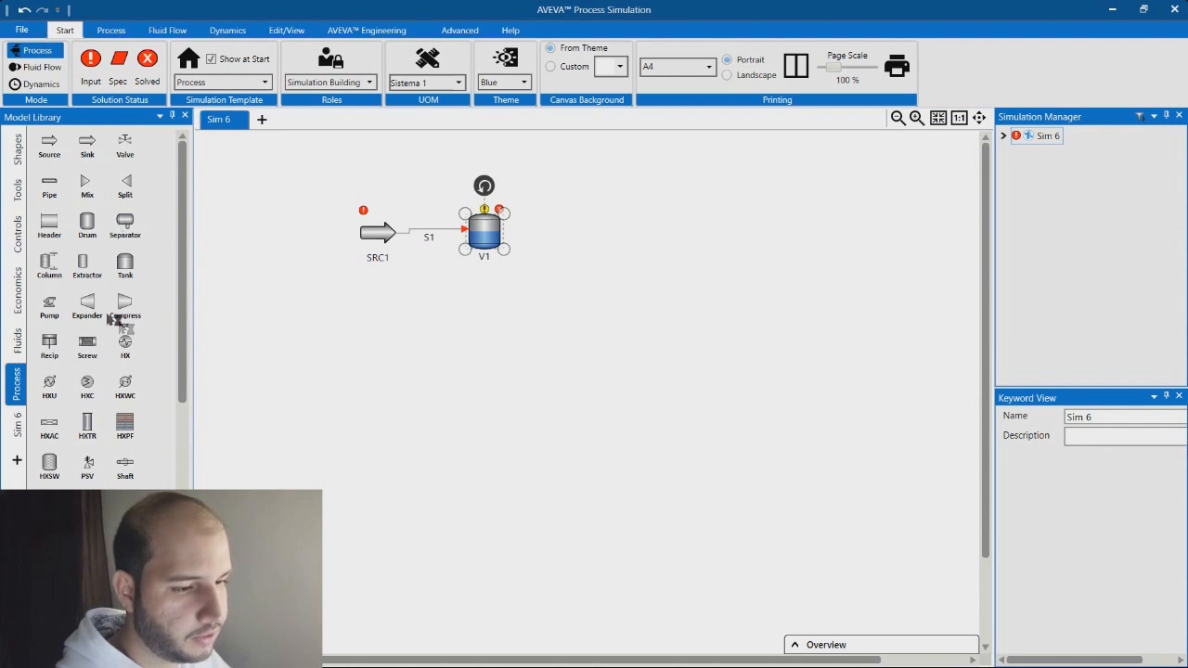
{"action": "left_click_drag", "start_coordinate": [183, 262], "coordinate": [186, 231]}
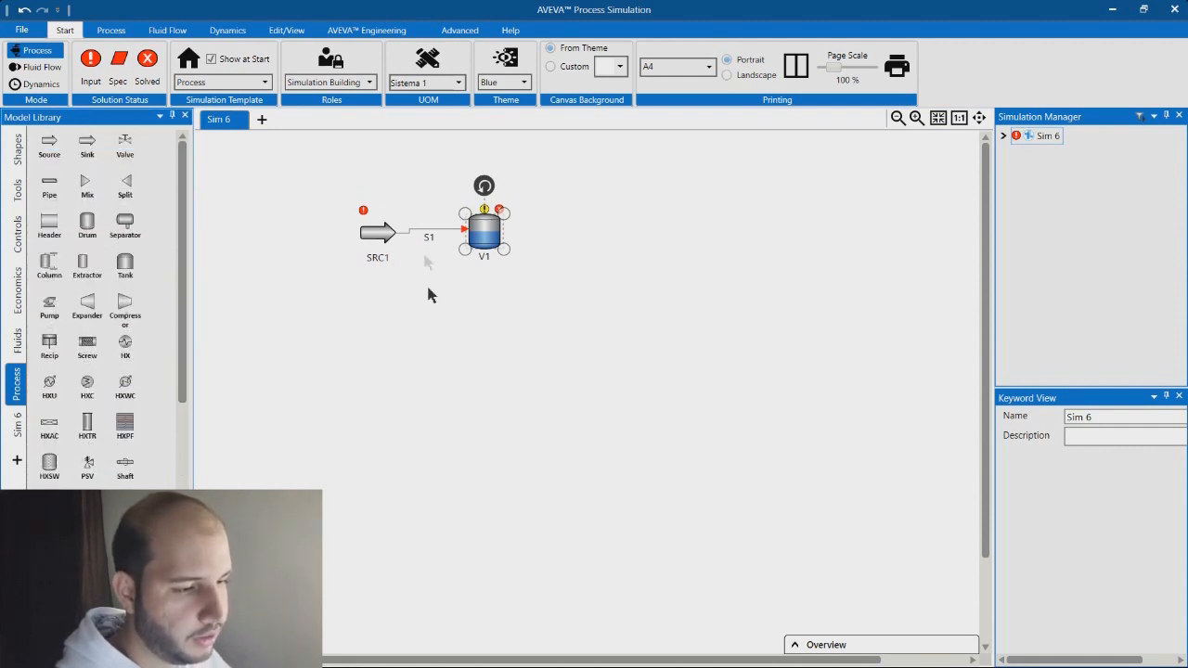
{"action": "left_click", "coordinate": [460, 229]}
{"action": "left_click_drag", "start_coordinate": [468, 228], "coordinate": [472, 229]}
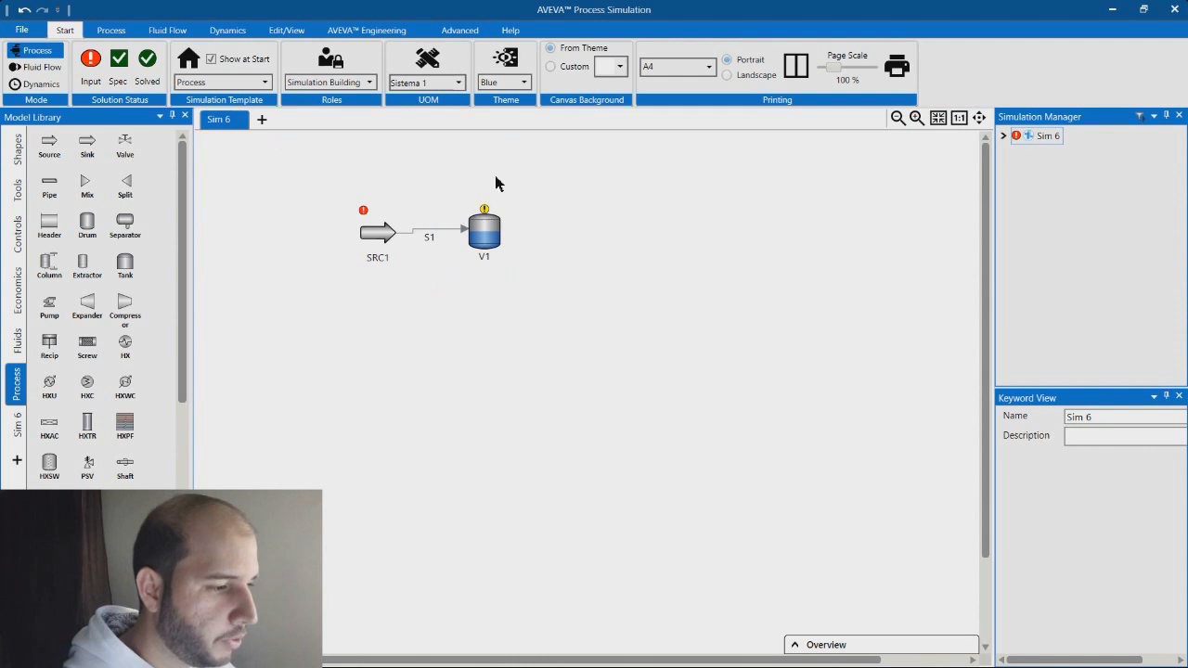
Set the printing page scale to 185 % and check the flowsheet in the print preview.
{"action": "left_click", "coordinate": [902, 69]}
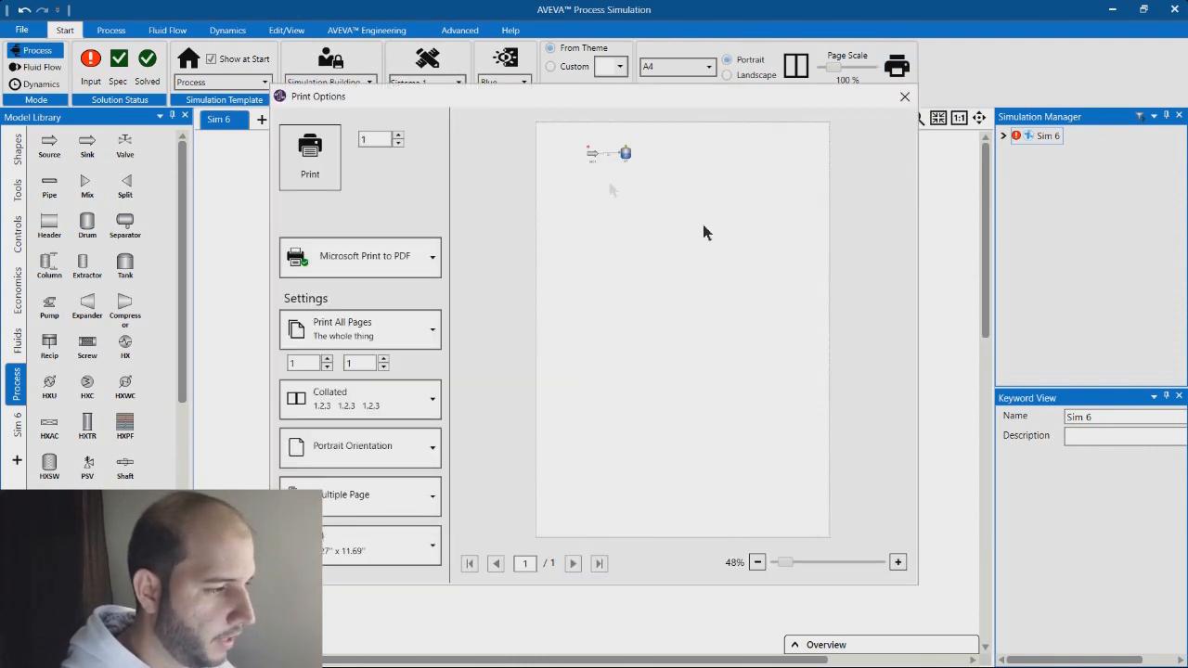
{"action": "left_click", "coordinate": [905, 97]}
{"action": "left_click_drag", "start_coordinate": [837, 70], "coordinate": [847, 68]}
{"action": "left_click", "coordinate": [900, 69]}
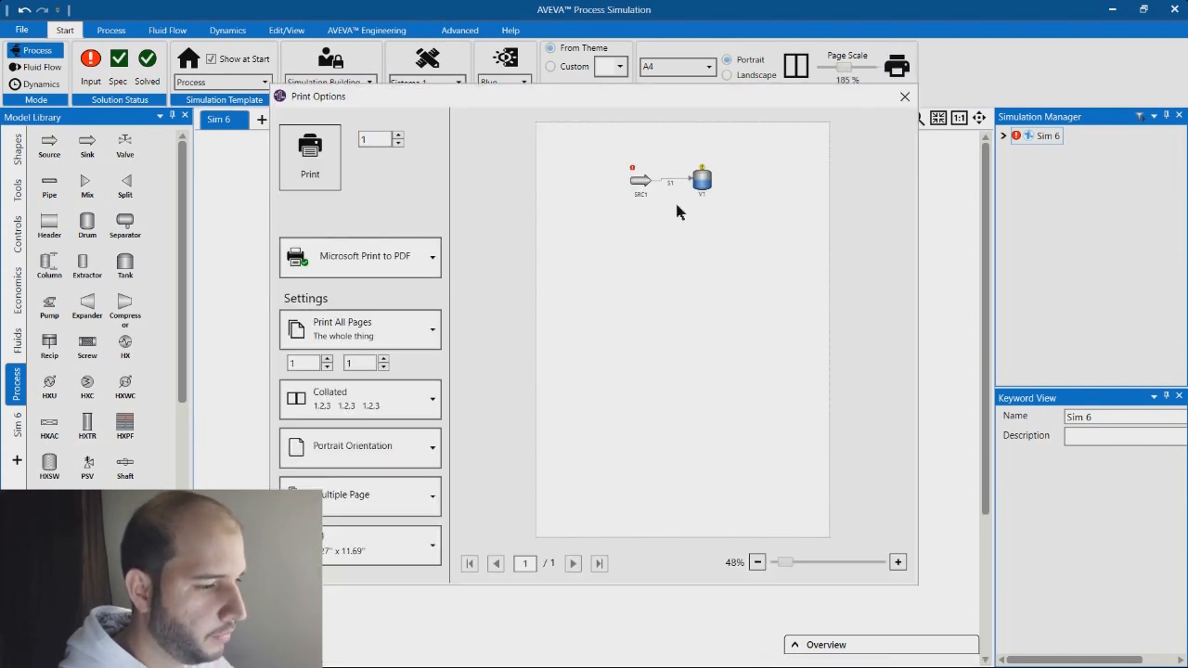
{"action": "left_click", "coordinate": [433, 256]}
{"action": "left_click", "coordinate": [428, 256]}
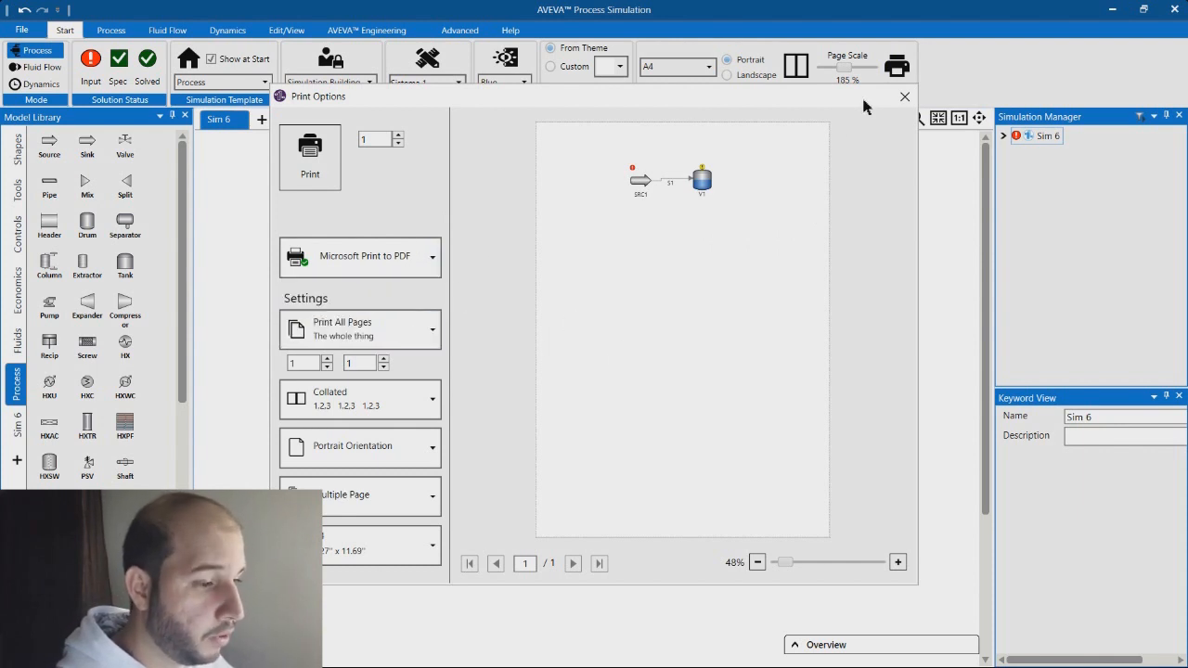
{"action": "left_click", "coordinate": [905, 96]}
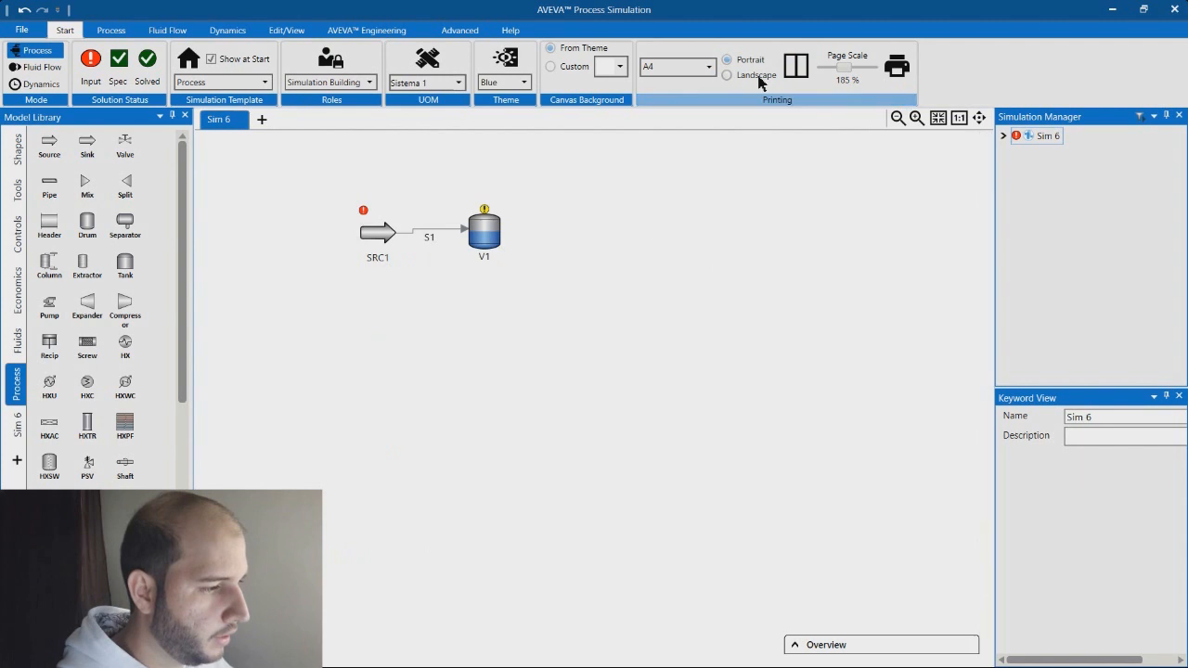
Switch the page orientation to Landscape, check the print preview, and keep A4 as the paper size.
{"action": "left_click", "coordinate": [727, 75]}
{"action": "left_click", "coordinate": [896, 66]}
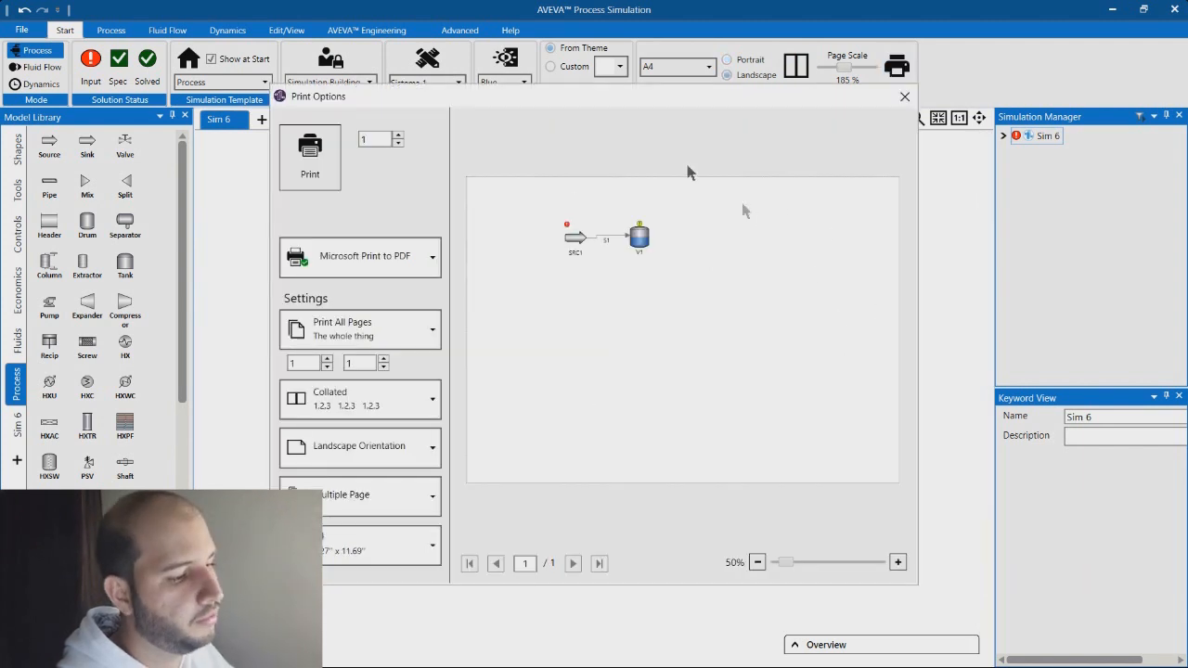
{"action": "left_click", "coordinate": [903, 97]}
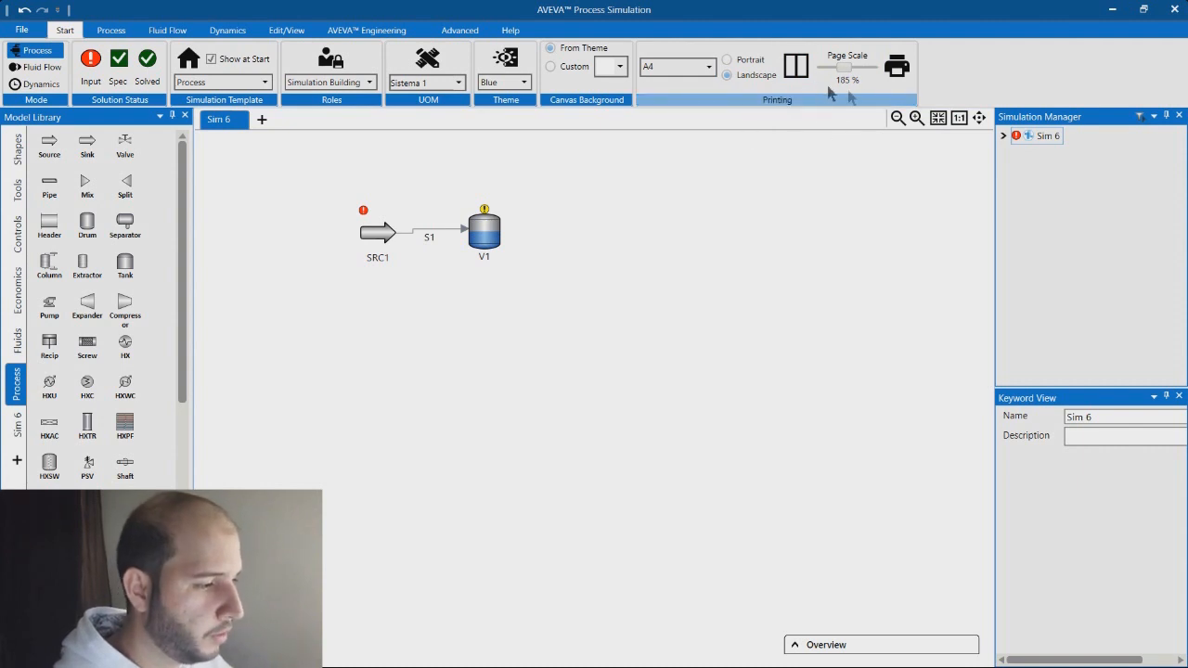
{"action": "left_click", "coordinate": [709, 67]}
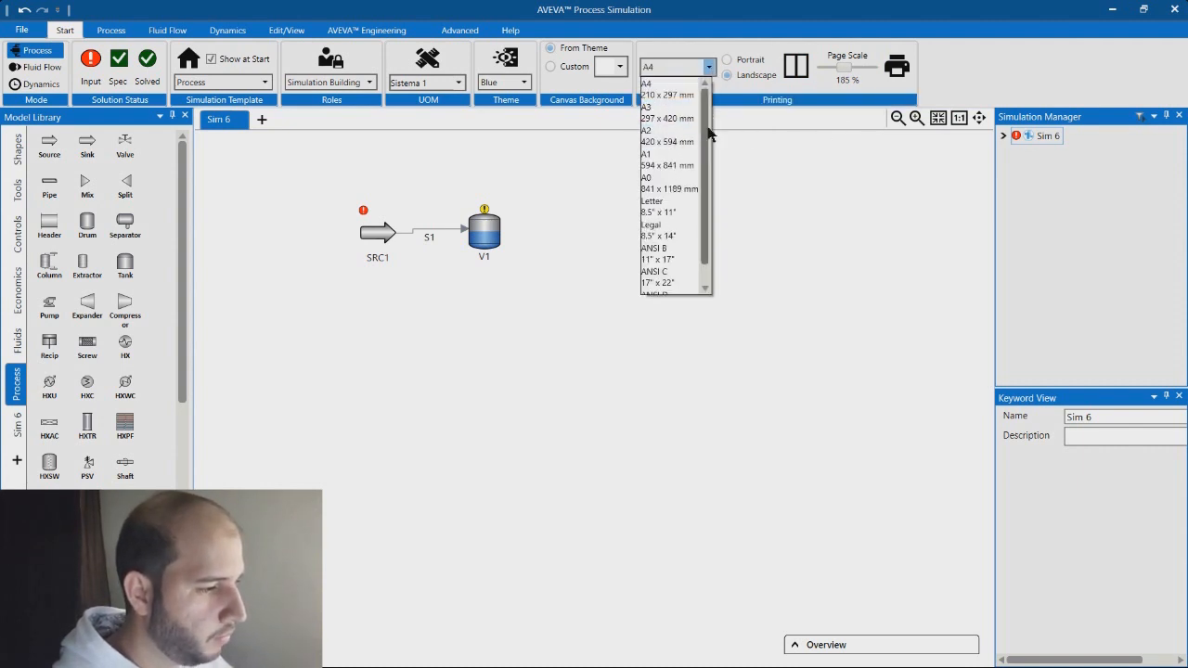
{"action": "left_click", "coordinate": [703, 73]}
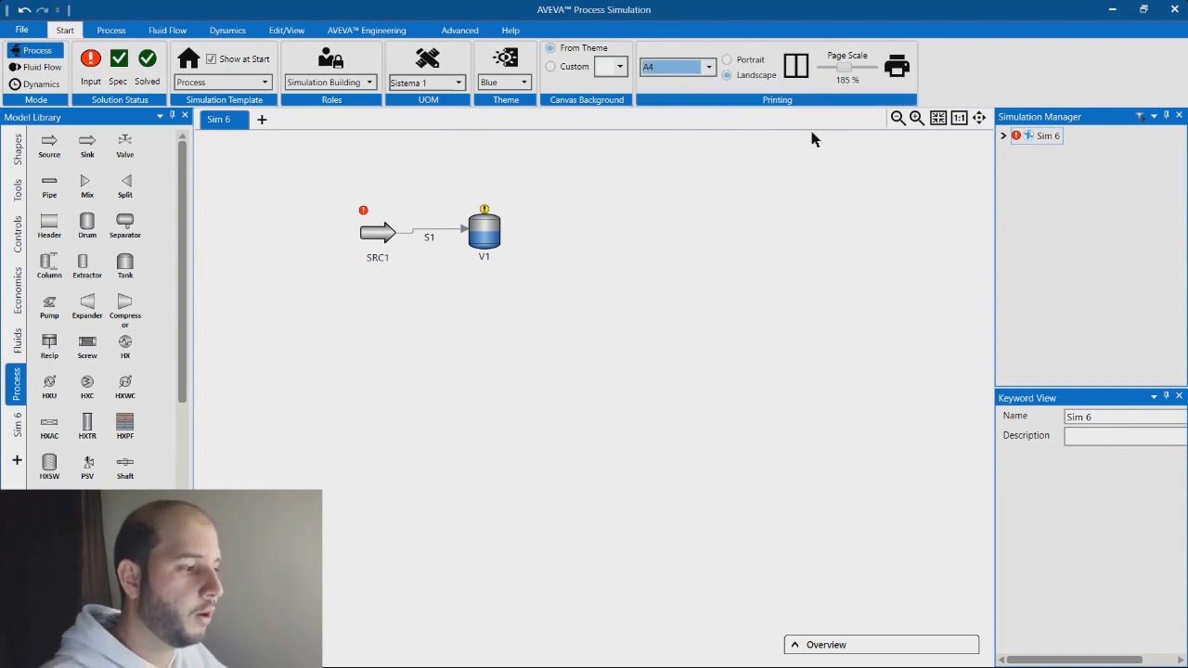
{"action": "left_click", "coordinate": [770, 174]}
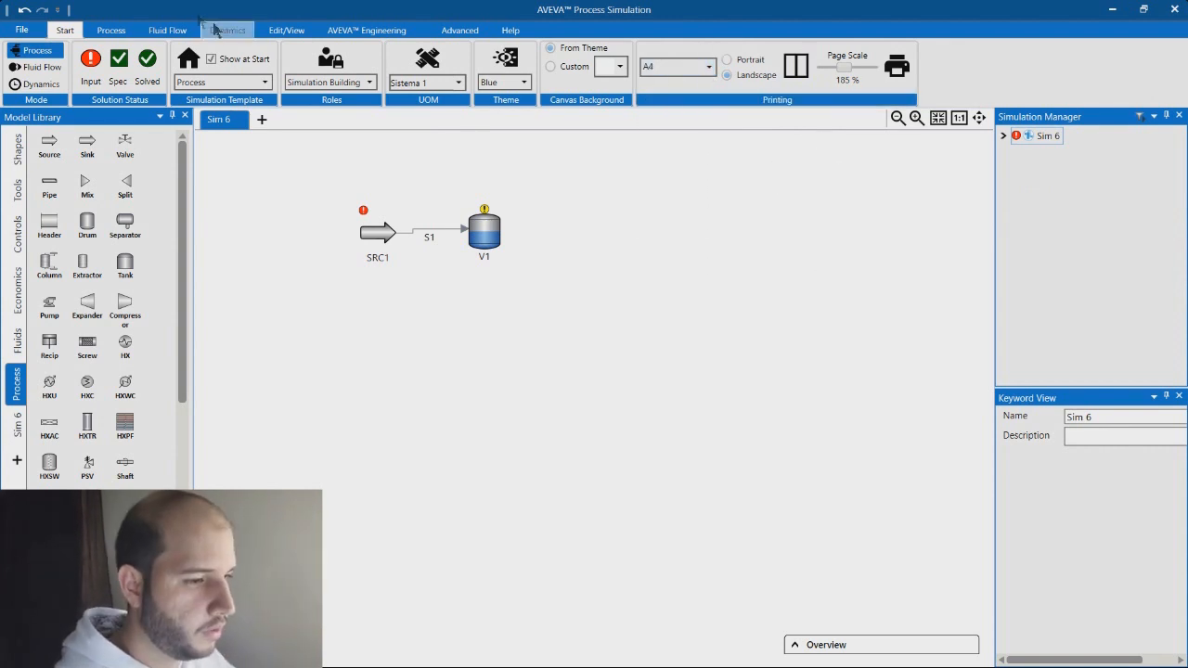
Look through the Process and Dynamics commands and bring up the Edit/View formatting and display options.
{"action": "left_click", "coordinate": [111, 29]}
{"action": "left_click", "coordinate": [223, 31]}
{"action": "left_click", "coordinate": [112, 30]}
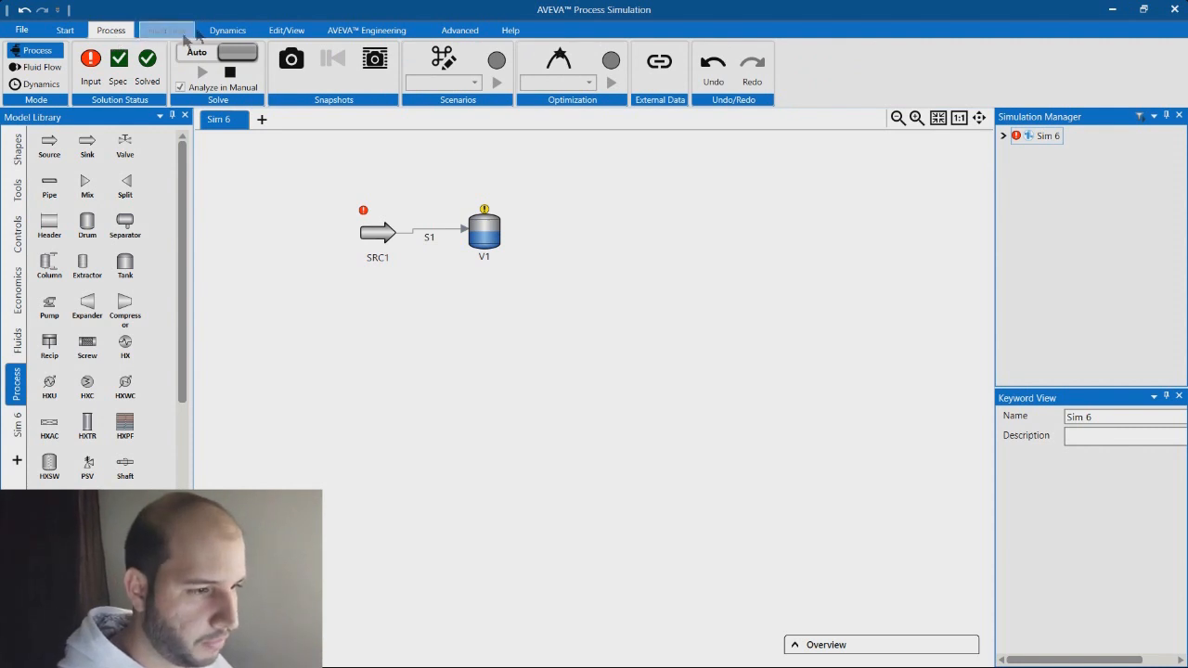
{"action": "left_click", "coordinate": [228, 30]}
{"action": "left_click", "coordinate": [111, 32]}
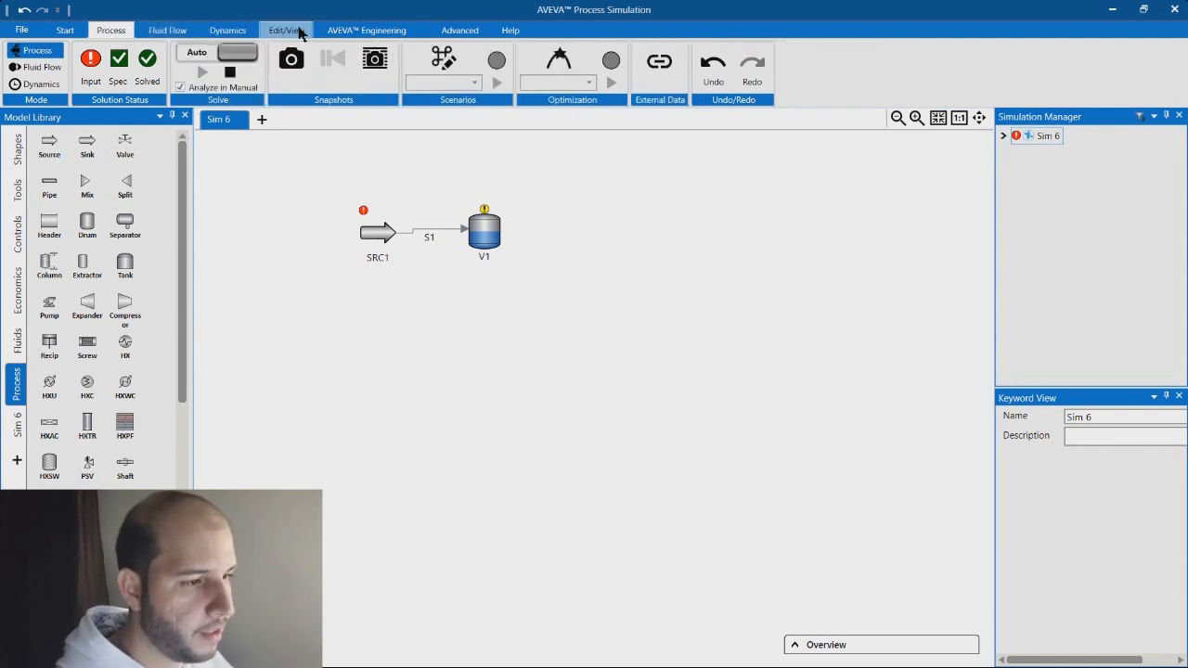
{"action": "left_click", "coordinate": [290, 30]}
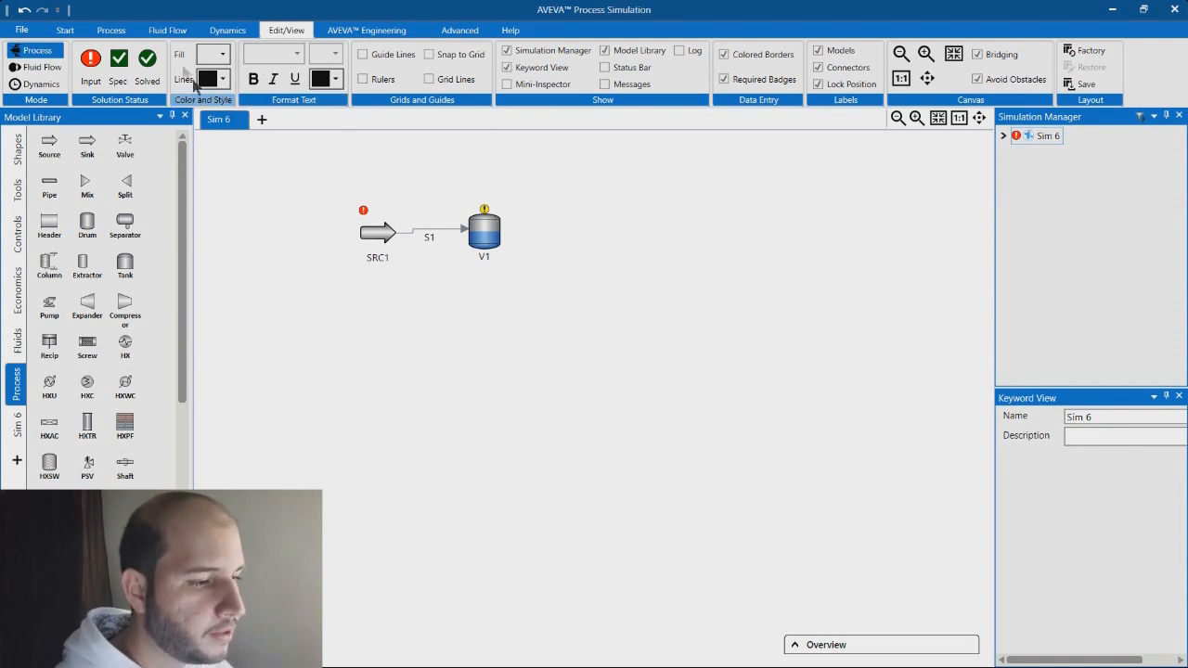
Change the fill colour of source SRC1, trying dark blue and settling on purple.
{"action": "left_click", "coordinate": [395, 238]}
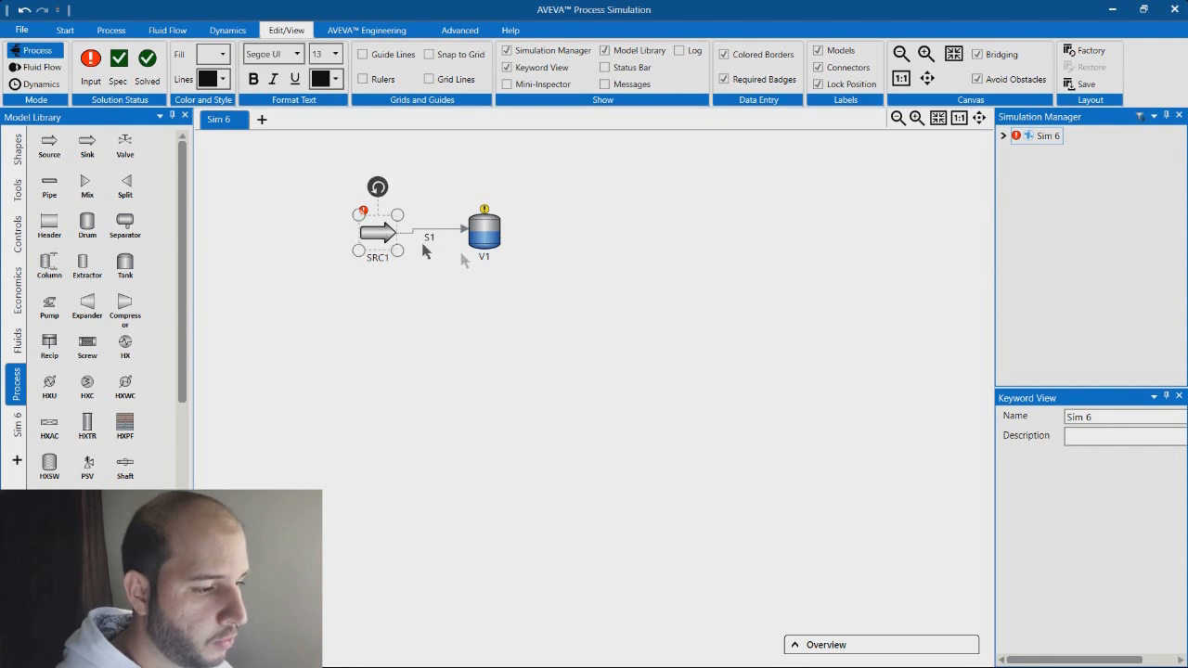
{"action": "scroll", "coordinate": [438, 297], "scroll_direction": "up", "scroll_amount": 5}
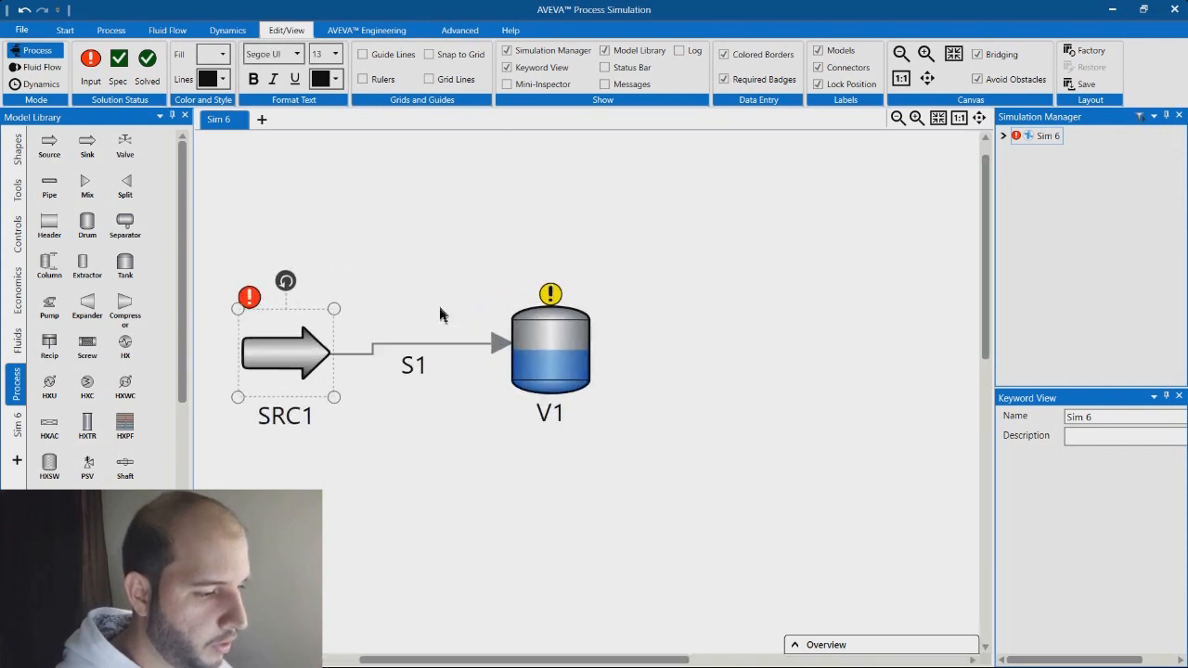
{"action": "left_click_drag", "start_coordinate": [541, 657], "coordinate": [432, 625]}
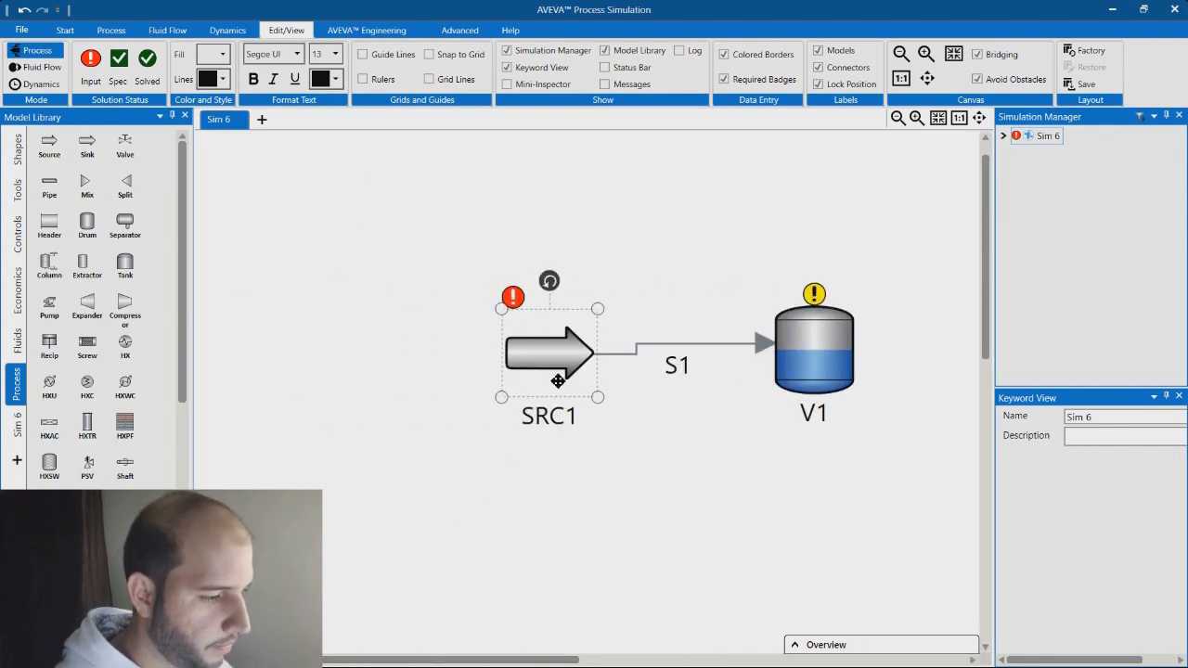
{"action": "left_click", "coordinate": [223, 55]}
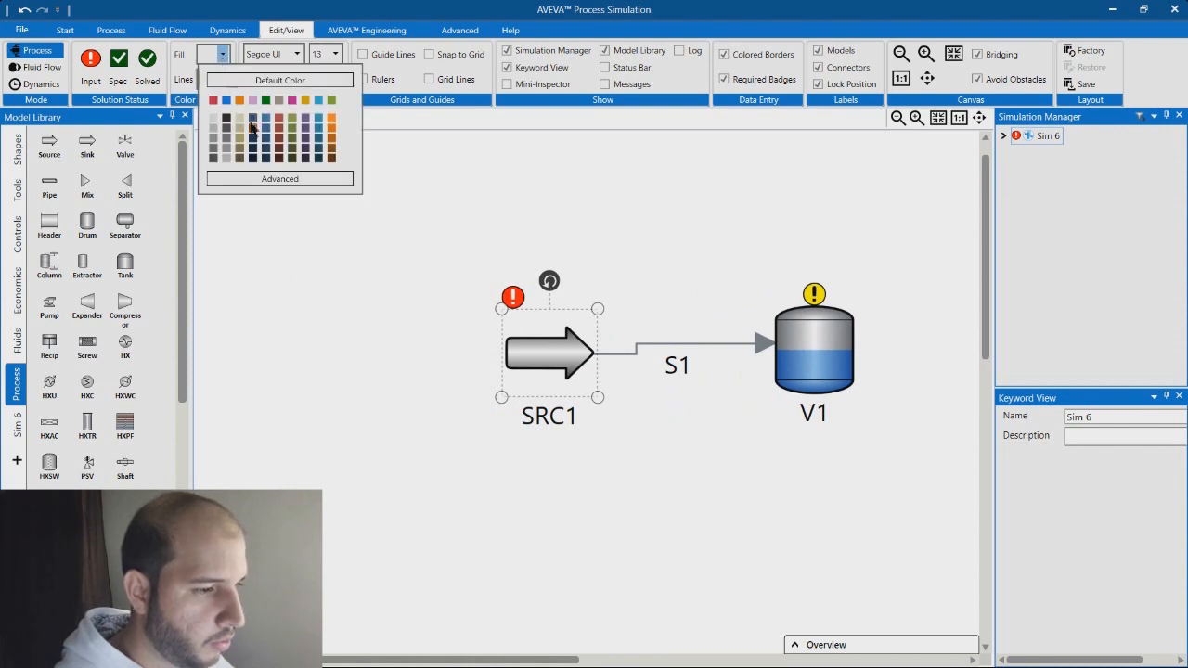
{"action": "left_click", "coordinate": [251, 127]}
{"action": "left_click", "coordinate": [222, 55]}
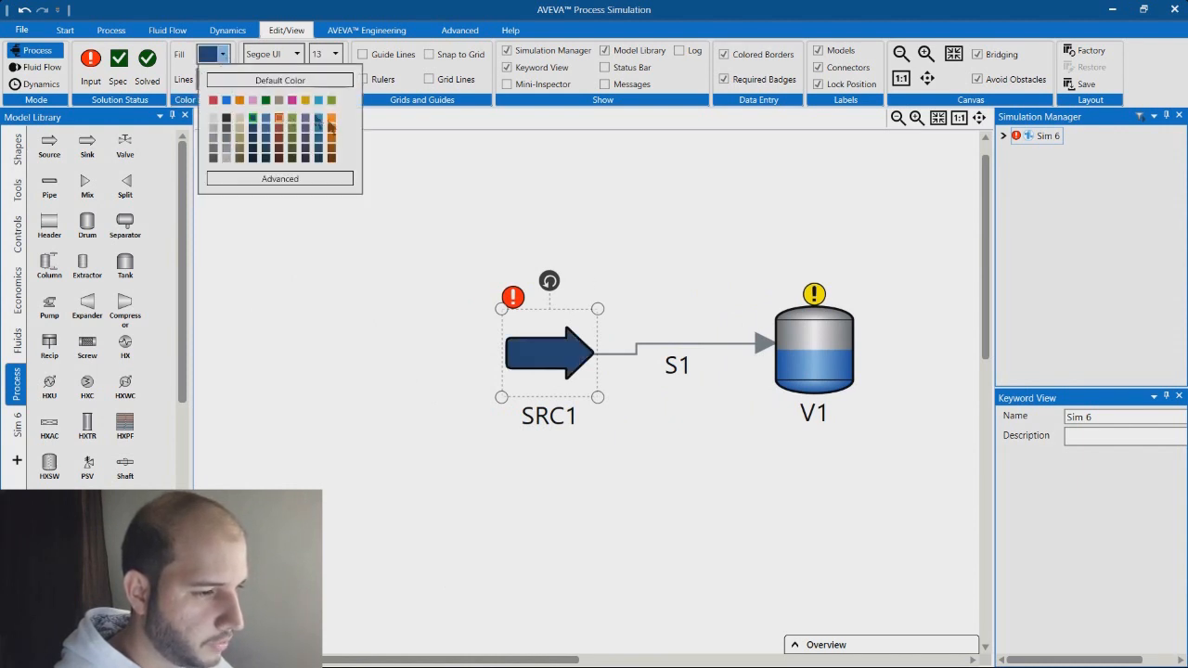
{"action": "left_click", "coordinate": [304, 117]}
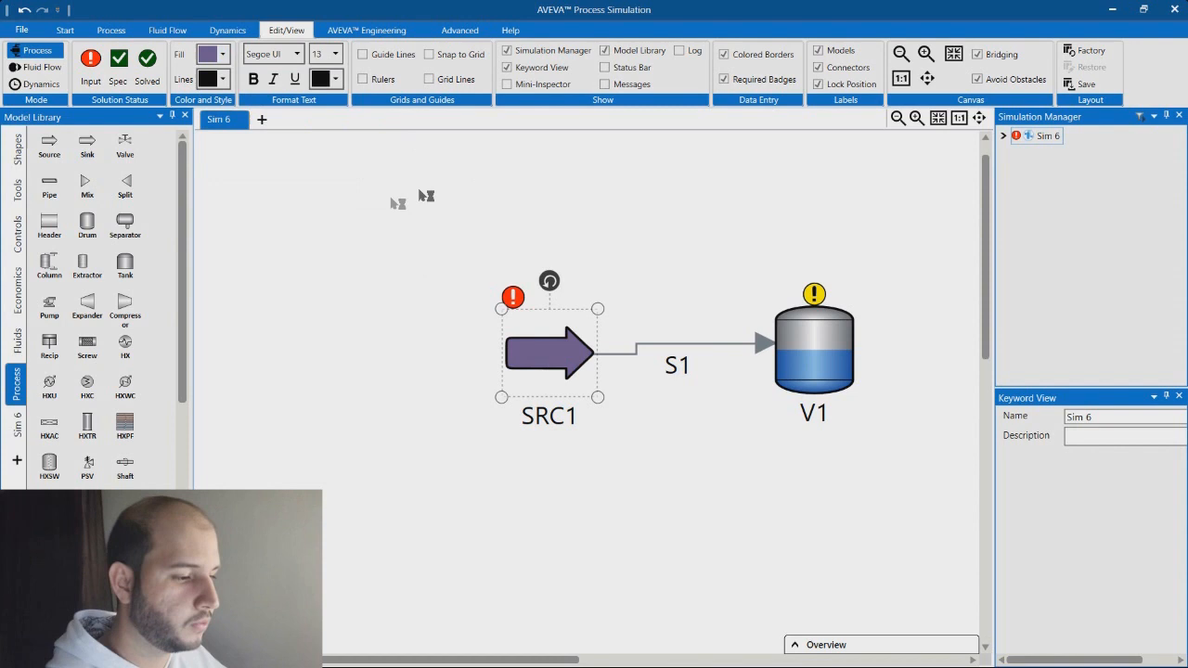
Change the outline colour of source SRC1, trying blue and settling on light pink-purple.
{"action": "left_click", "coordinate": [223, 79]}
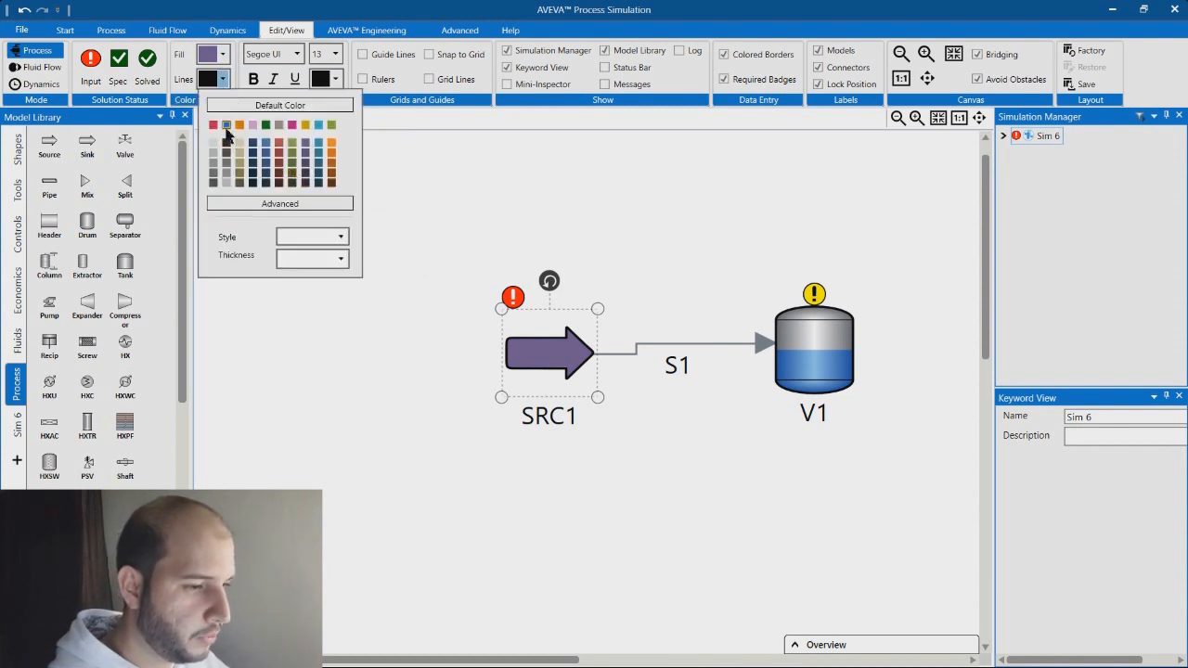
{"action": "left_click", "coordinate": [227, 126]}
{"action": "left_click", "coordinate": [223, 79]}
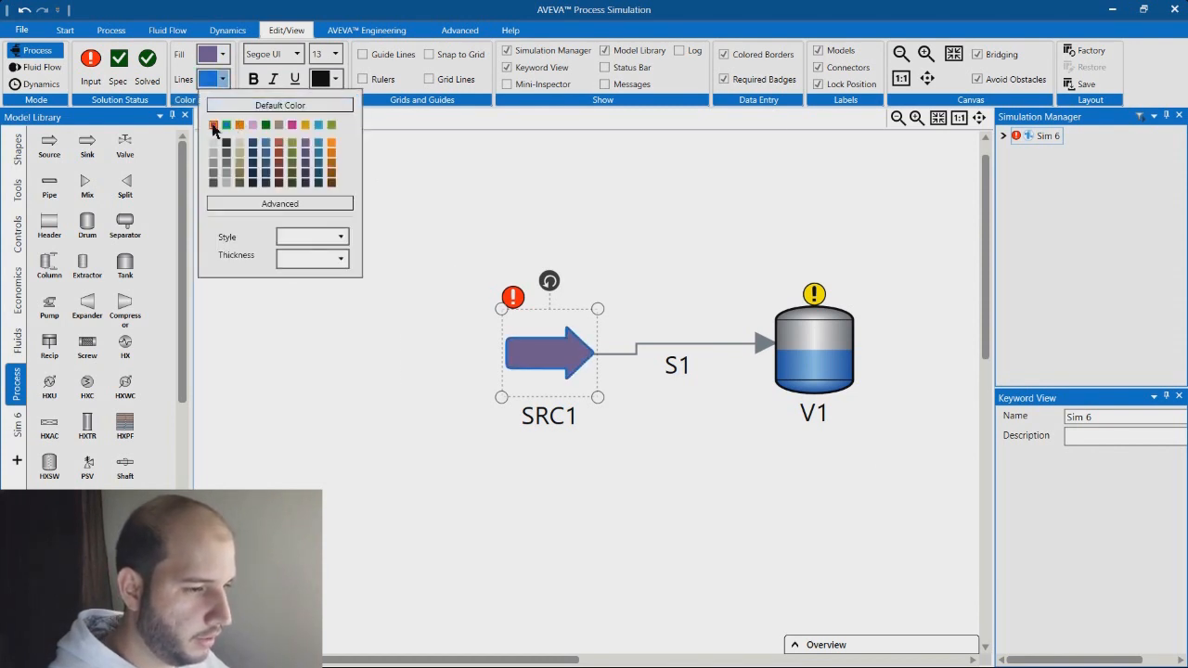
{"action": "left_click", "coordinate": [252, 126]}
{"action": "left_click", "coordinate": [668, 249]}
{"action": "left_click", "coordinate": [559, 371]}
{"action": "left_click", "coordinate": [611, 305]}
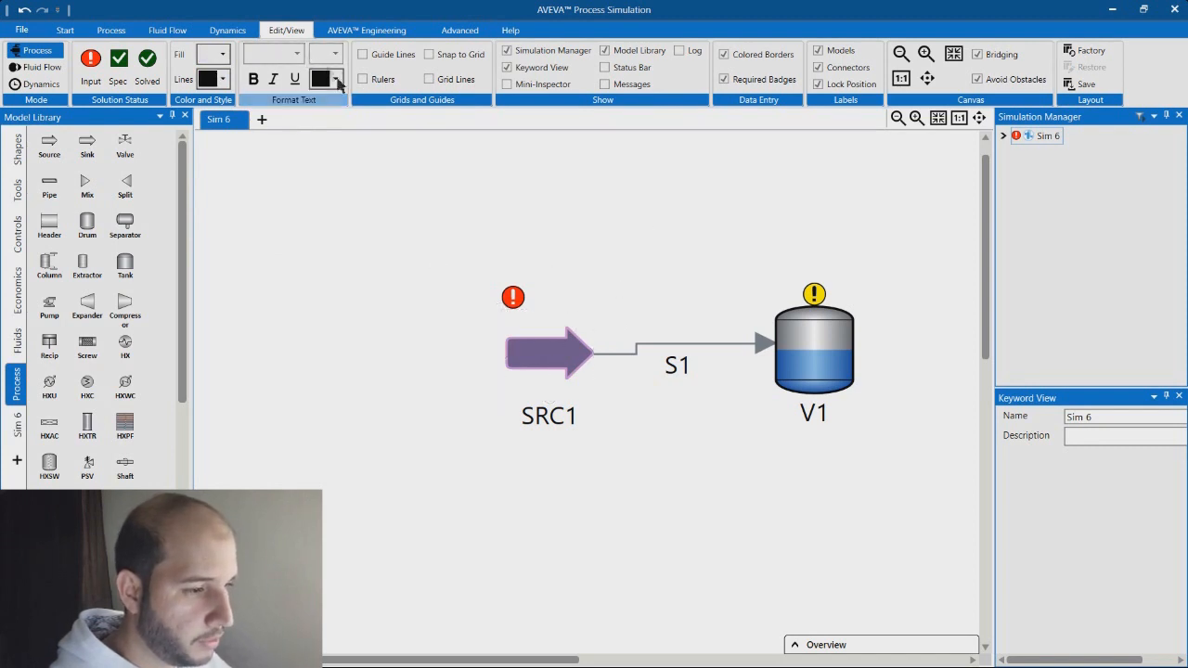
Set the font of source SRC1's label to NSimSun.
{"action": "left_click", "coordinate": [556, 416]}
{"action": "left_click", "coordinate": [521, 451]}
{"action": "left_click", "coordinate": [557, 409]}
{"action": "left_click", "coordinate": [626, 458]}
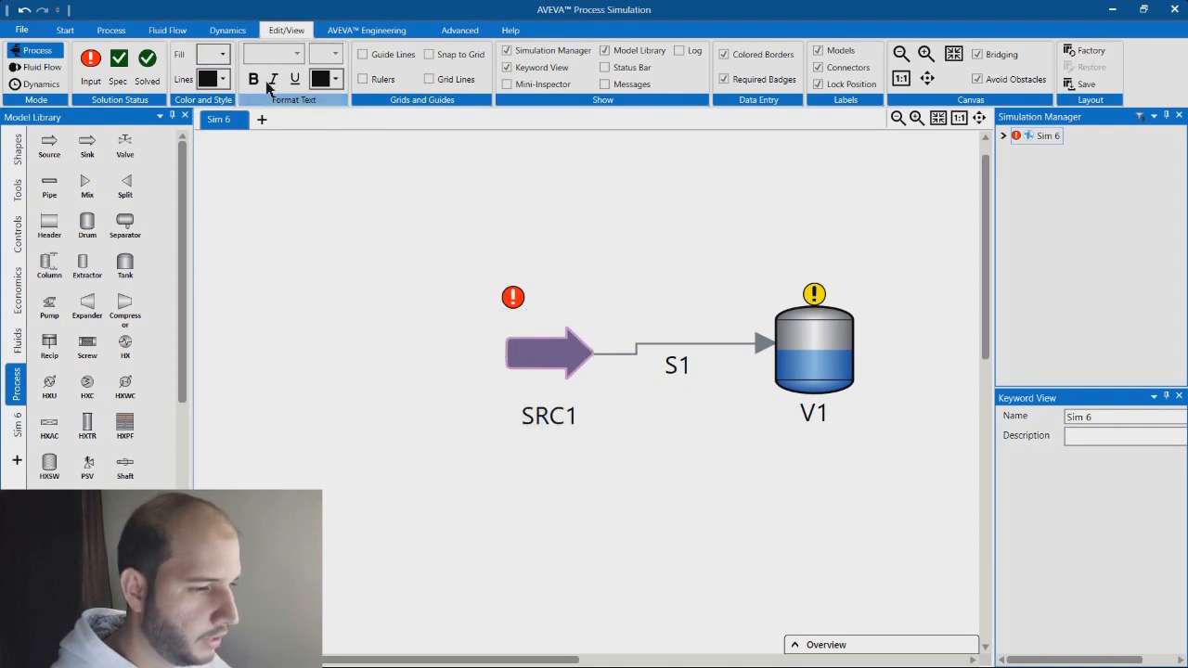
{"action": "left_click", "coordinate": [558, 399]}
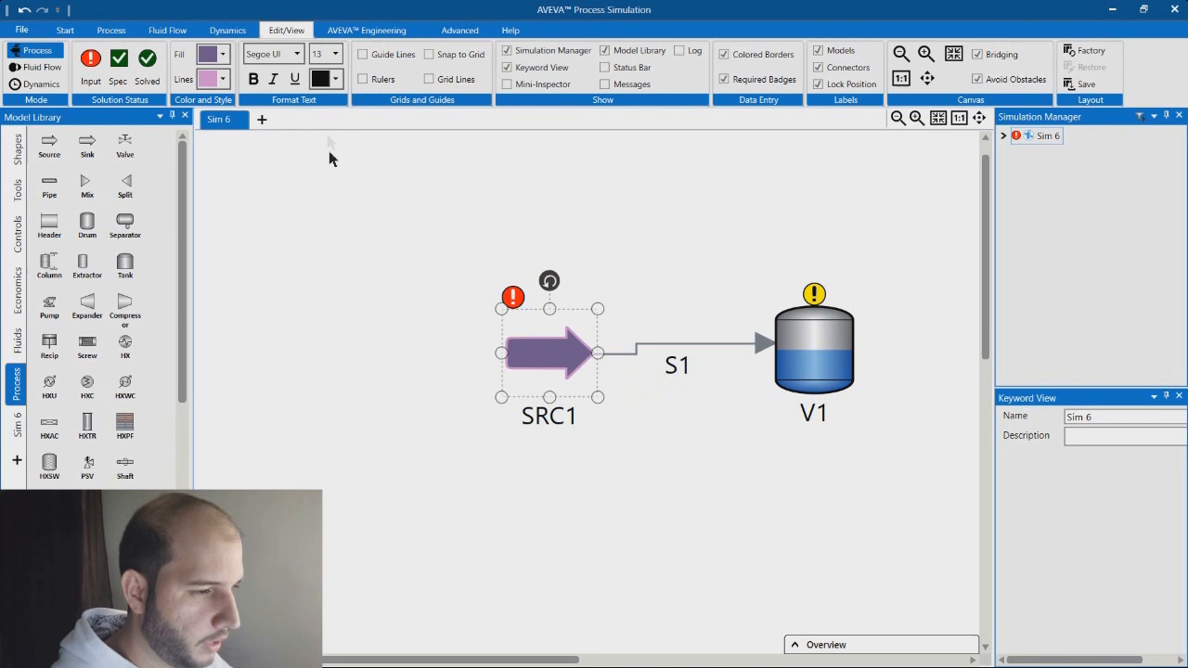
{"action": "left_click", "coordinate": [297, 56]}
{"action": "left_click", "coordinate": [320, 177]}
Make the SRC1 label bold, italic and underlined, with font size 20 and an olive text colour.
{"action": "left_click", "coordinate": [259, 81]}
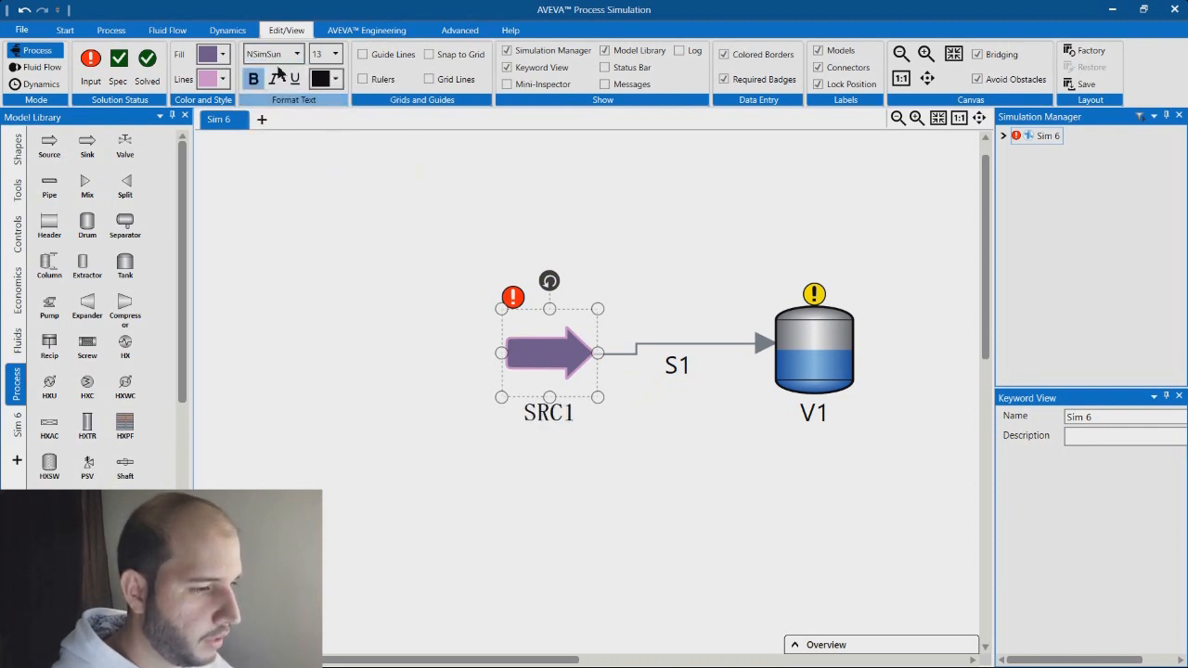
{"action": "left_click", "coordinate": [274, 78]}
{"action": "left_click", "coordinate": [294, 77]}
{"action": "left_click", "coordinate": [335, 54]}
{"action": "left_click", "coordinate": [327, 208]}
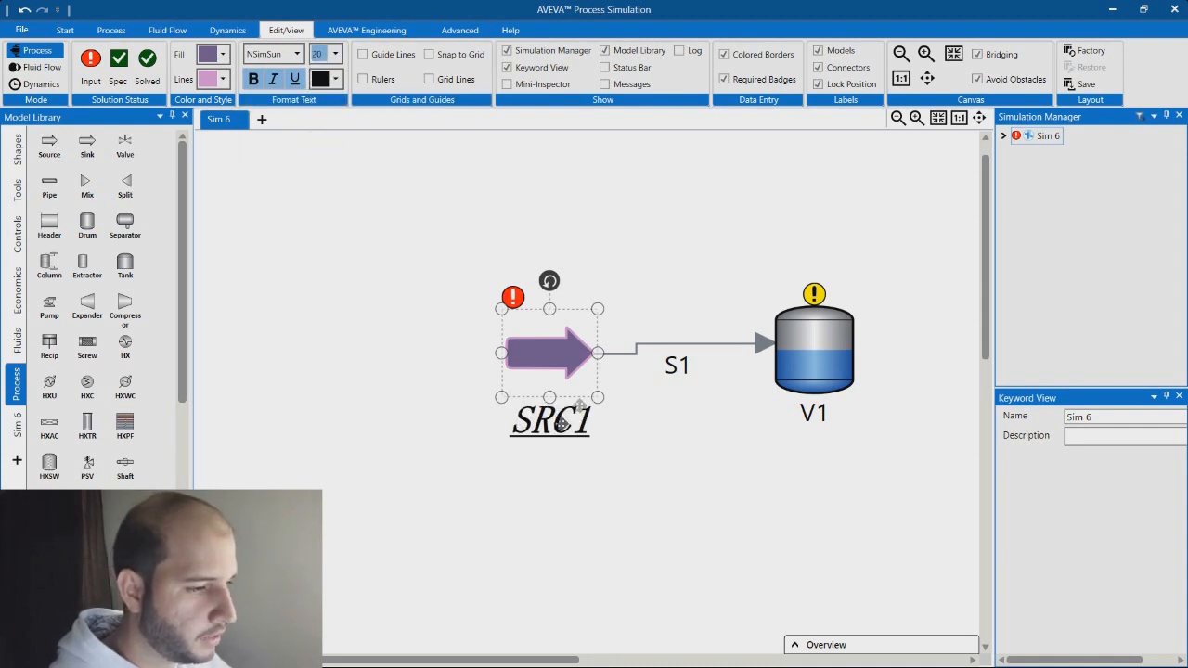
{"action": "left_click", "coordinate": [335, 79]}
{"action": "left_click", "coordinate": [355, 169]}
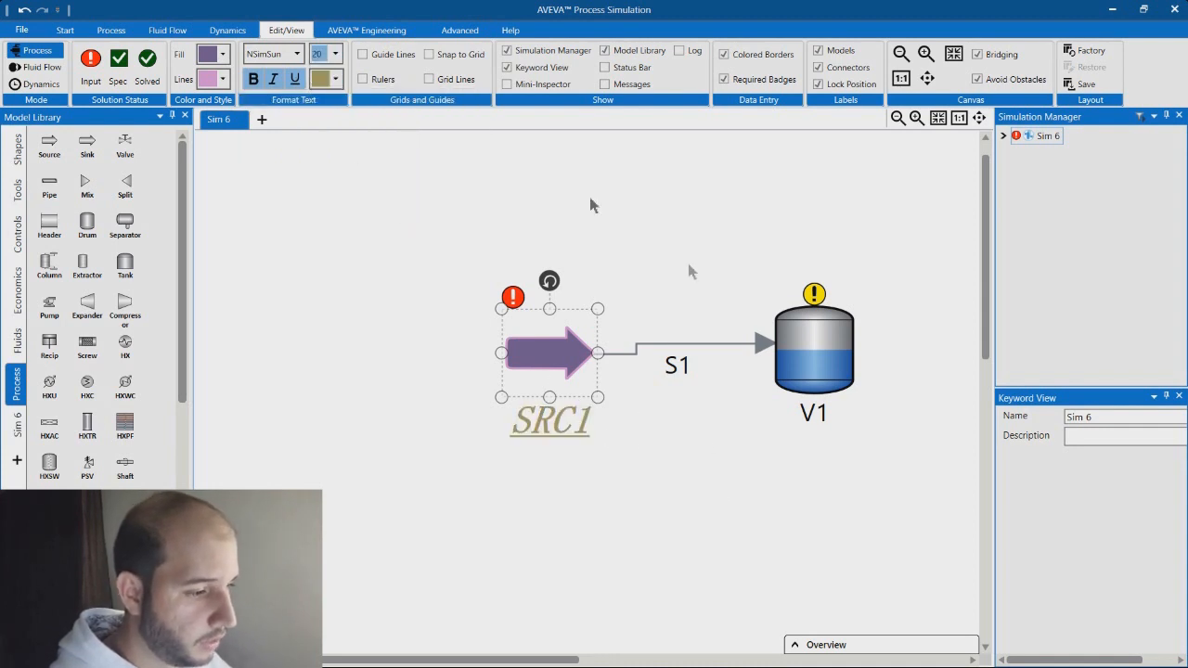
{"action": "left_click", "coordinate": [662, 473]}
{"action": "left_click_drag", "start_coordinate": [431, 202], "coordinate": [750, 499]}
{"action": "left_click_drag", "start_coordinate": [404, 221], "coordinate": [872, 491]}
{"action": "left_click", "coordinate": [797, 484]}
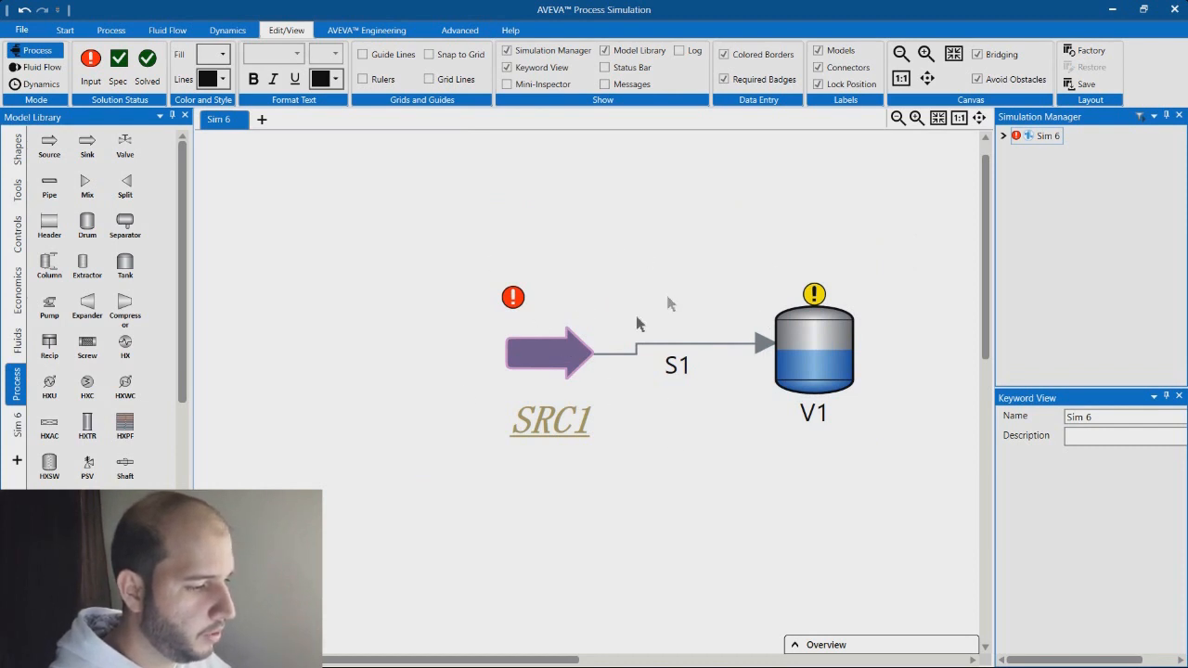
{"action": "left_click", "coordinate": [545, 347]}
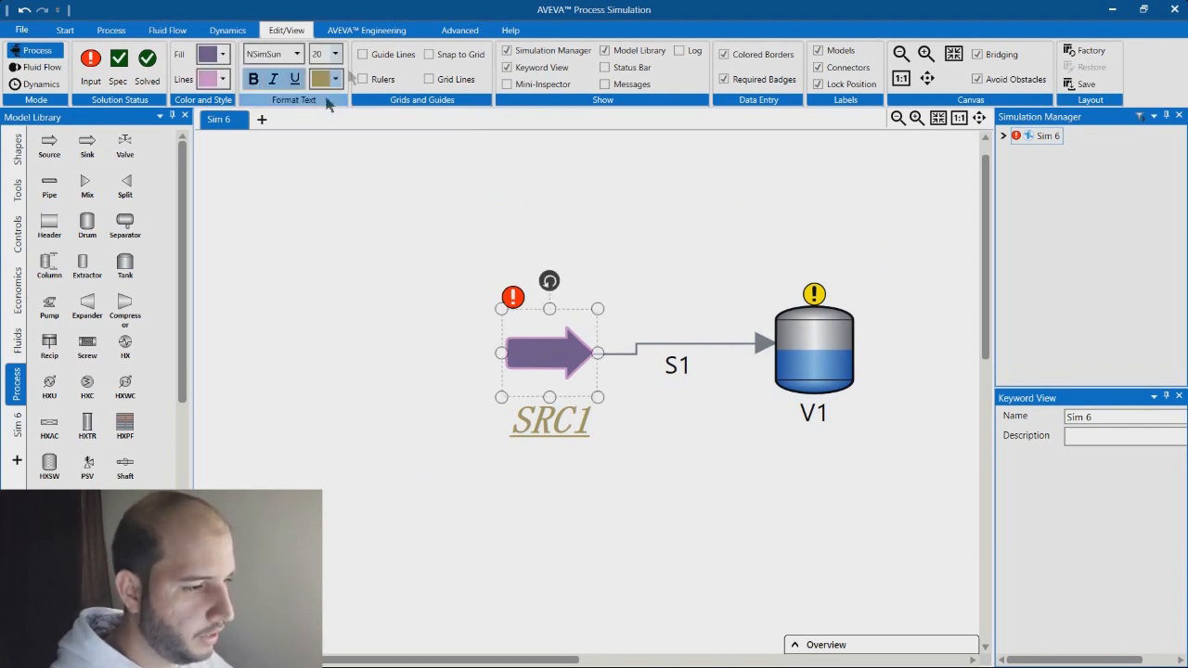
{"action": "left_click", "coordinate": [785, 557]}
Show the rulers and grid lines on the flowsheet canvas.
{"action": "left_click_drag", "start_coordinate": [568, 656], "coordinate": [637, 657]}
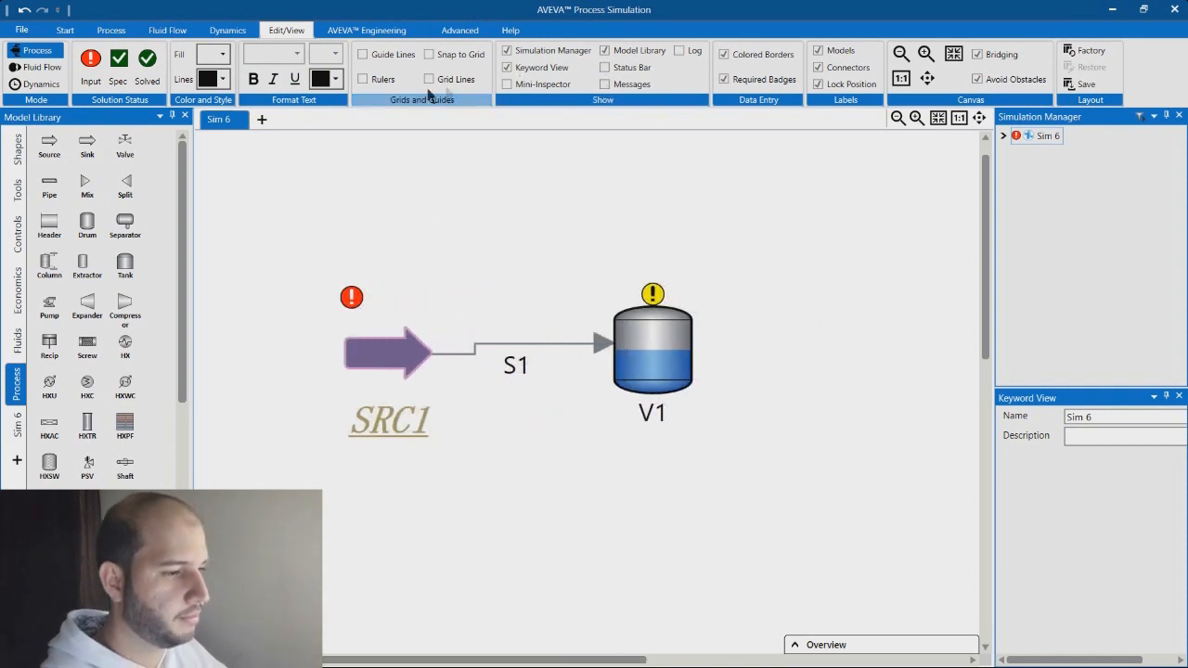
{"action": "scroll", "coordinate": [608, 245], "scroll_direction": "down", "scroll_amount": 1}
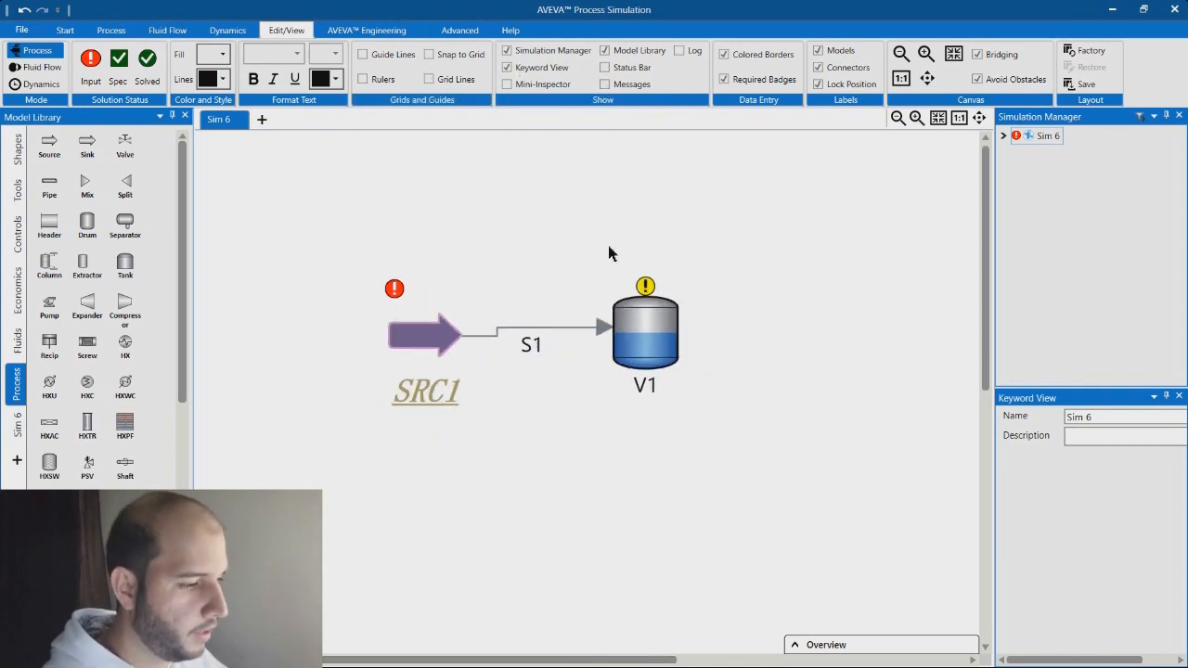
{"action": "scroll", "coordinate": [582, 197], "scroll_direction": "up", "scroll_amount": 2}
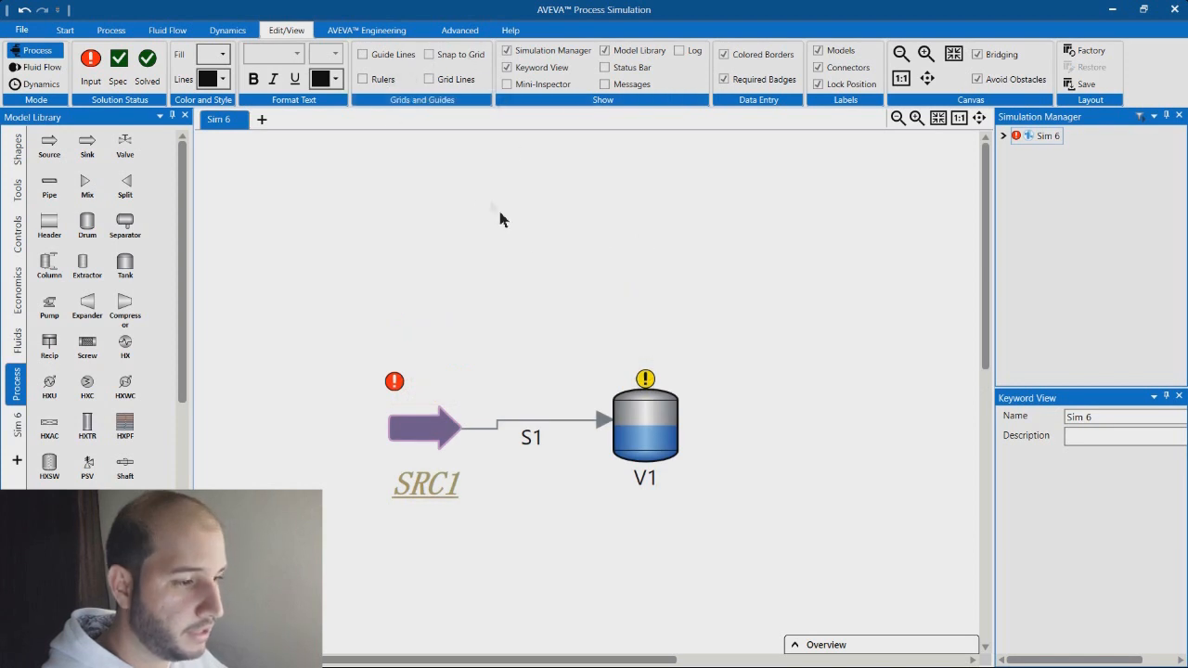
{"action": "left_click", "coordinate": [384, 80]}
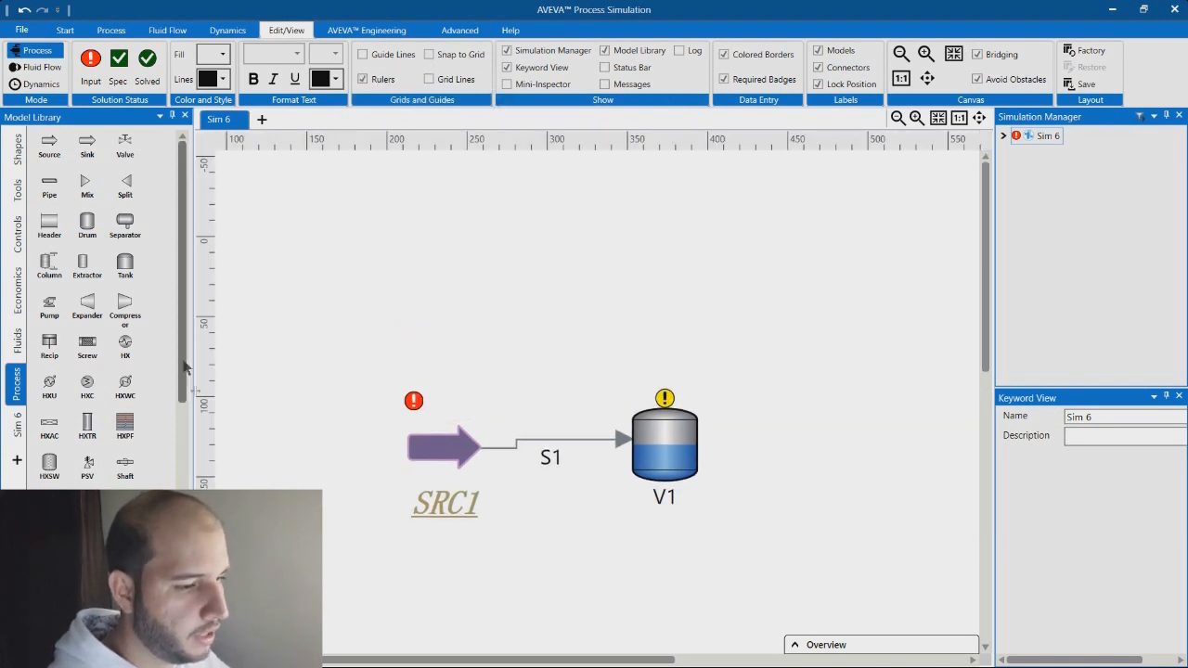
{"action": "left_click", "coordinate": [429, 79]}
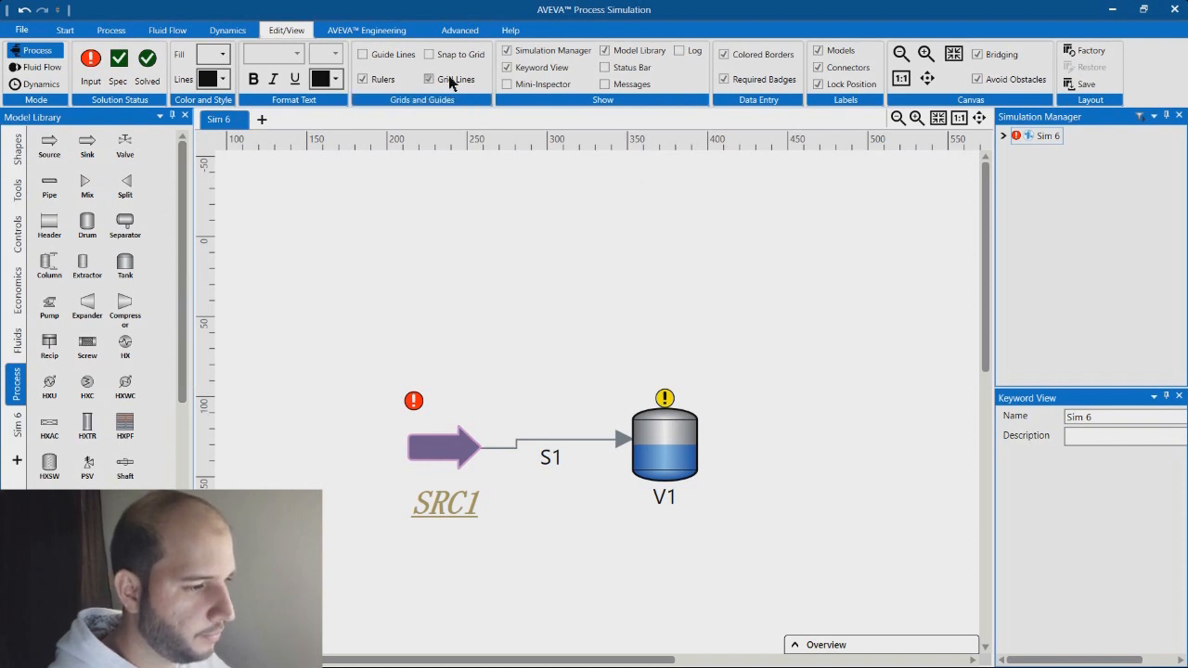
Move source SRC1 slightly up so that stream S1 runs straight into drum V1.
{"action": "left_click", "coordinate": [456, 436]}
{"action": "left_click_drag", "start_coordinate": [455, 426], "coordinate": [455, 416]}
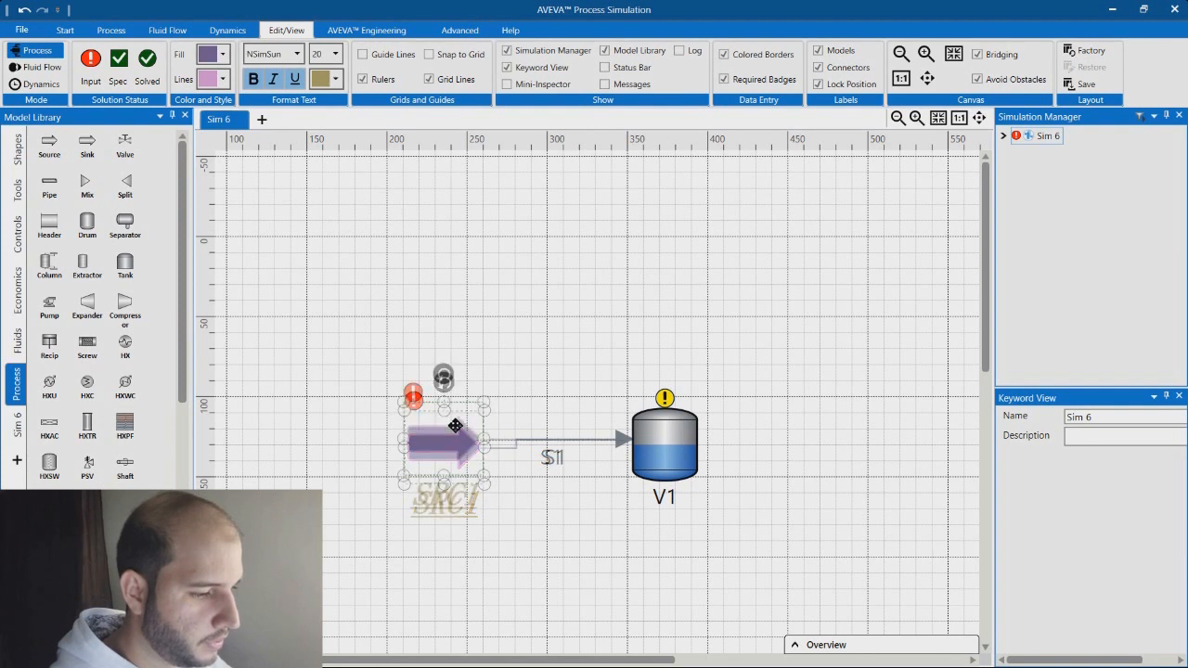
{"action": "left_click", "coordinate": [383, 415]}
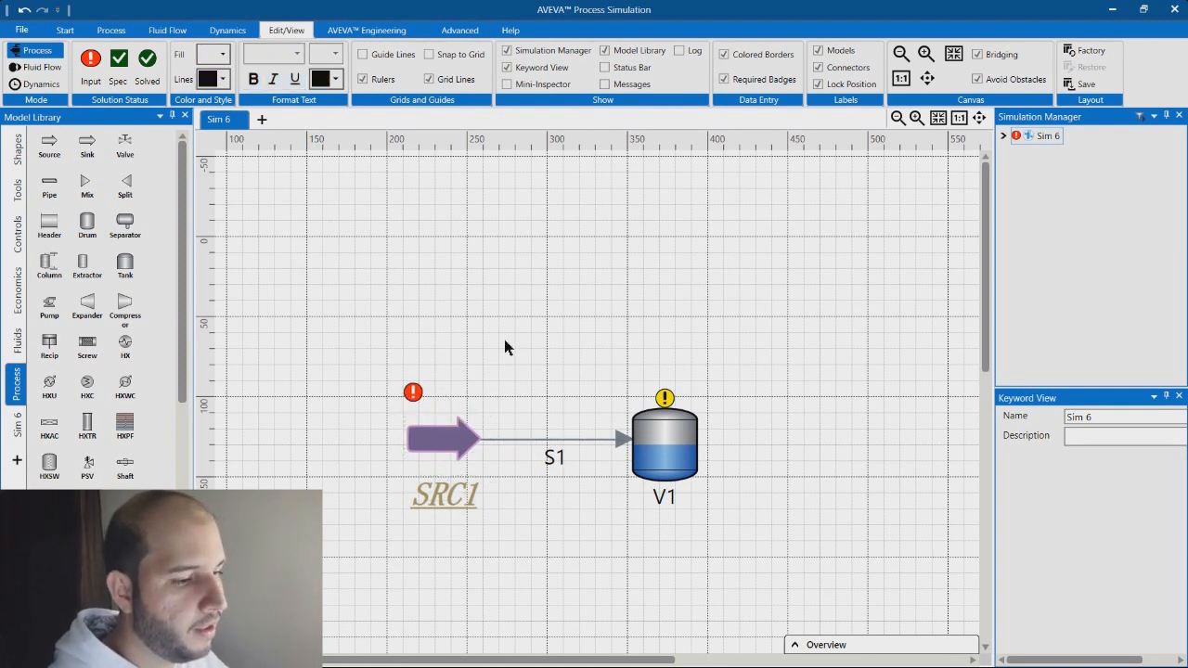
Turn on guide lines and snap to grid, and place a second drum directly above V1, vertically aligned with it.
{"action": "left_click", "coordinate": [398, 58]}
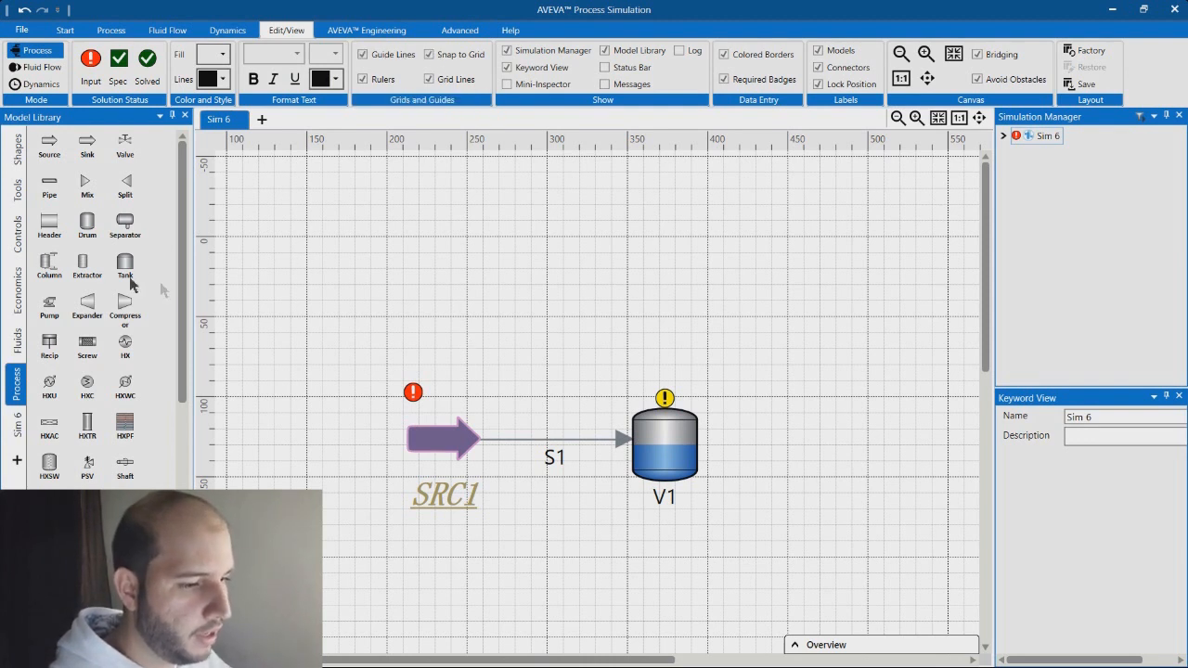
{"action": "left_click_drag", "start_coordinate": [548, 287], "coordinate": [660, 295]}
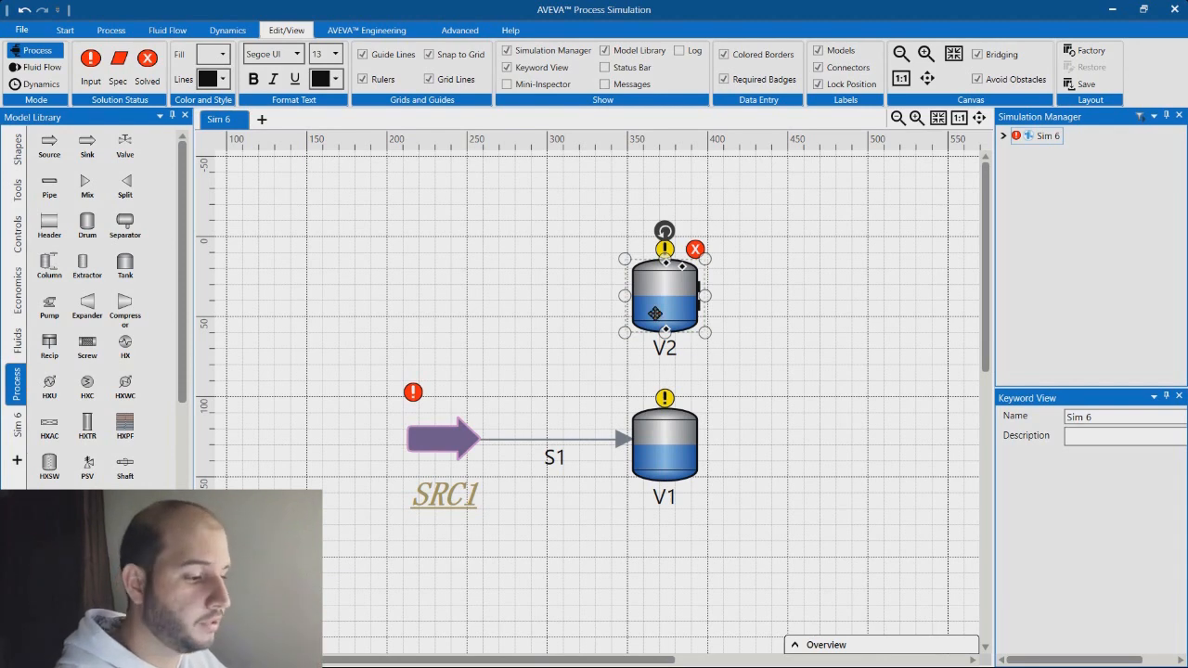
{"action": "mouse_move", "coordinate": [679, 300]}
{"action": "left_mouse_down"}
{"action": "mouse_move", "coordinate": [644, 307]}
{"action": "mouse_move", "coordinate": [680, 300]}
{"action": "mouse_move", "coordinate": [662, 286]}
{"action": "left_mouse_up"}
{"action": "left_click", "coordinate": [789, 294]}
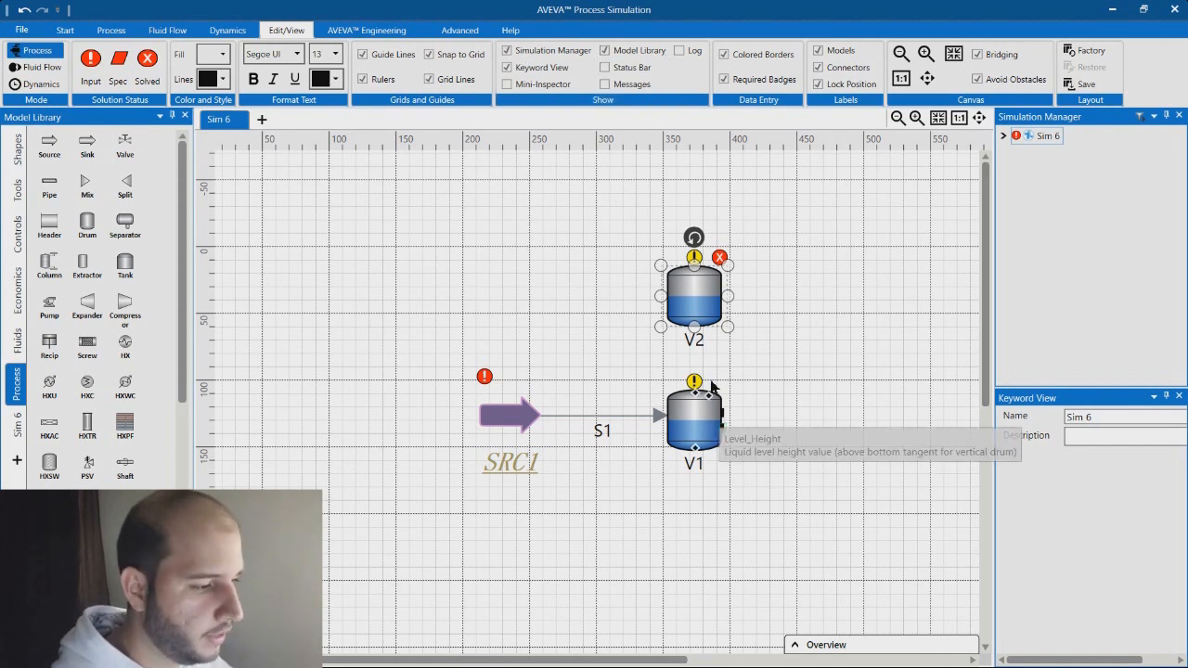
Hide the Simulation Manager, Keyword View and Model Library panes and show them again.
{"action": "left_click", "coordinate": [529, 51]}
{"action": "left_click", "coordinate": [524, 67]}
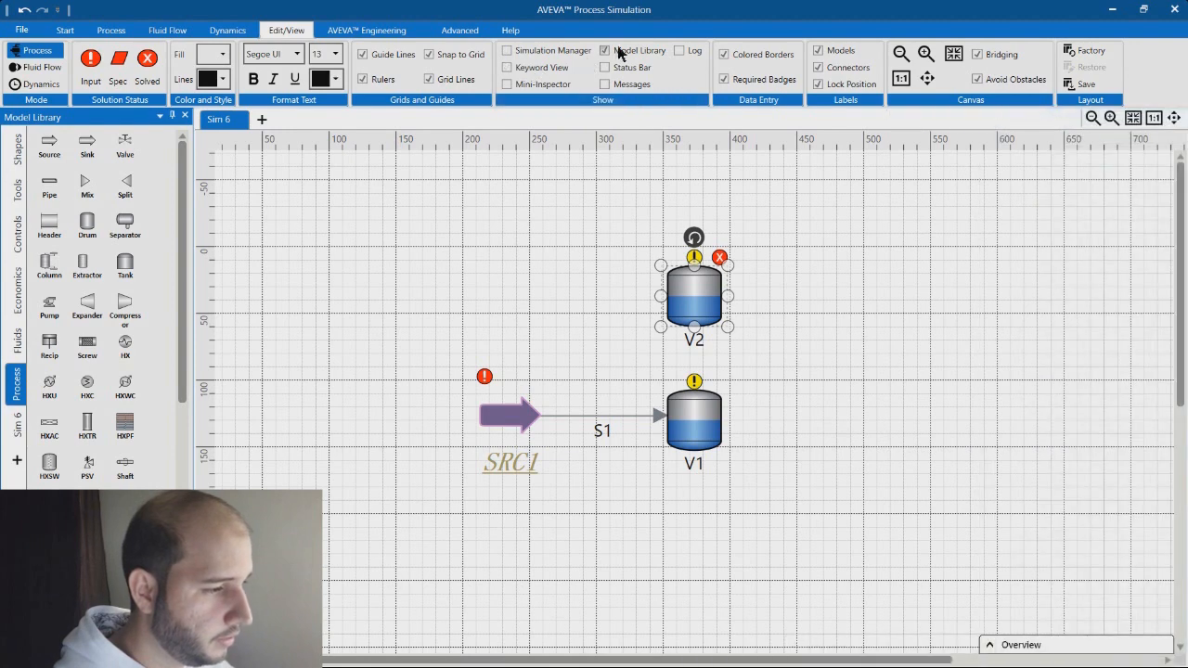
{"action": "left_click", "coordinate": [619, 53]}
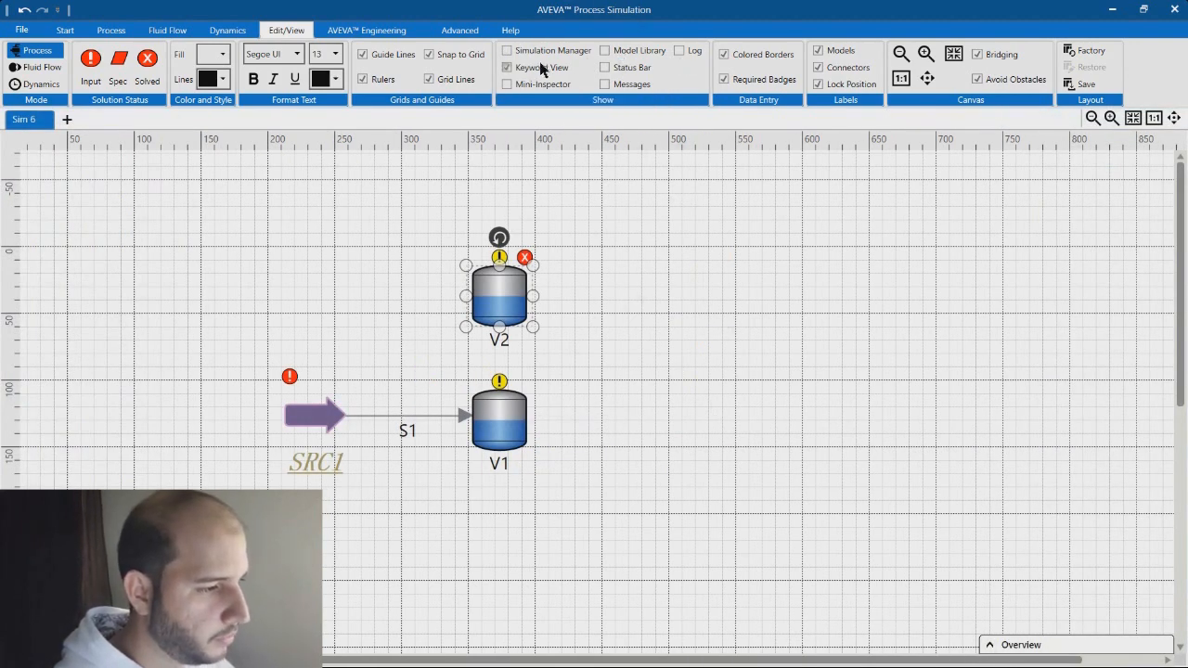
{"action": "left_click", "coordinate": [538, 68]}
{"action": "left_click", "coordinate": [543, 51]}
{"action": "left_click", "coordinate": [607, 54]}
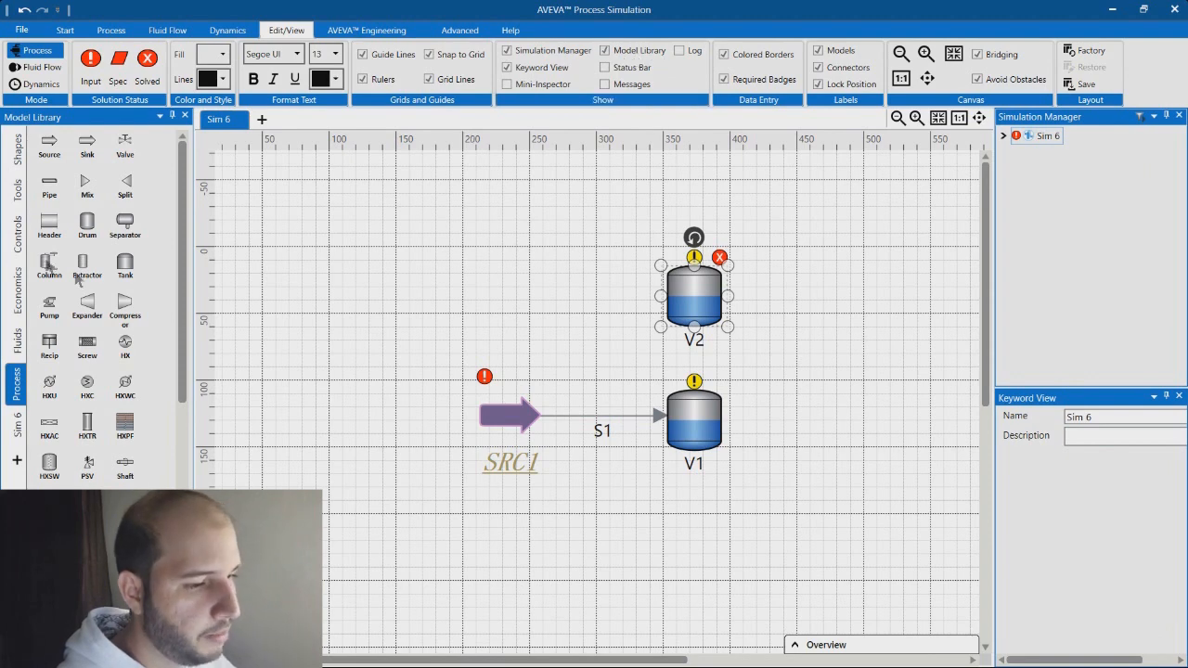
{"action": "left_click", "coordinate": [648, 52]}
{"action": "left_click", "coordinate": [606, 51]}
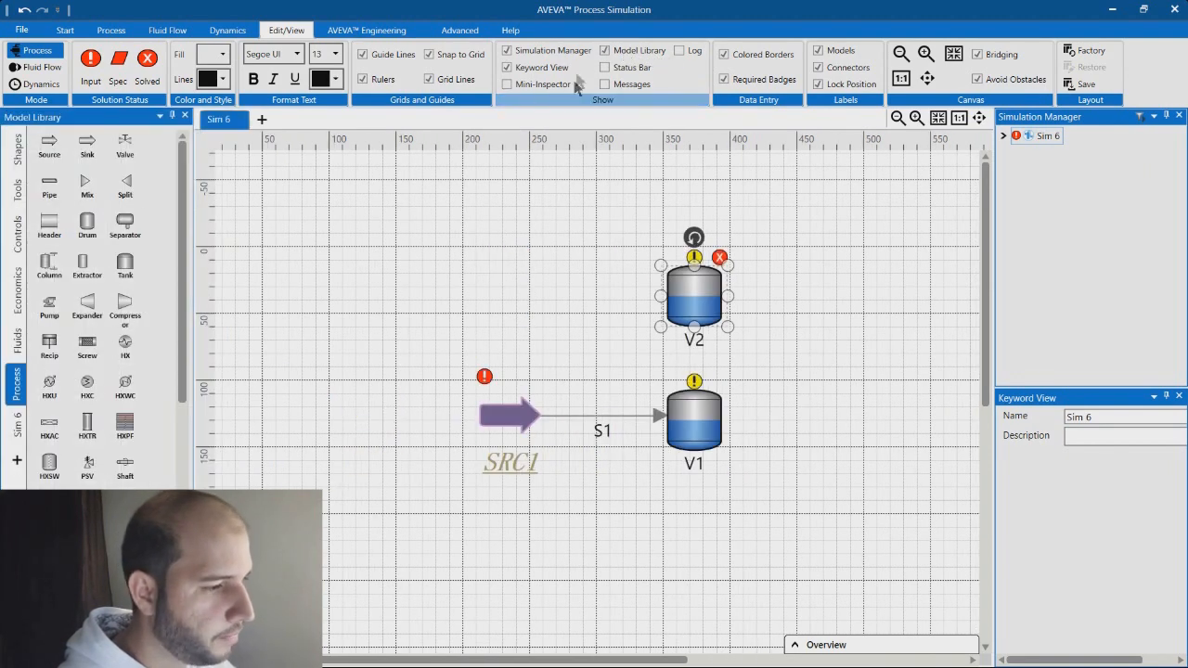
Switch the Mini-Inspector and the status bar on and back off.
{"action": "left_click", "coordinate": [529, 86]}
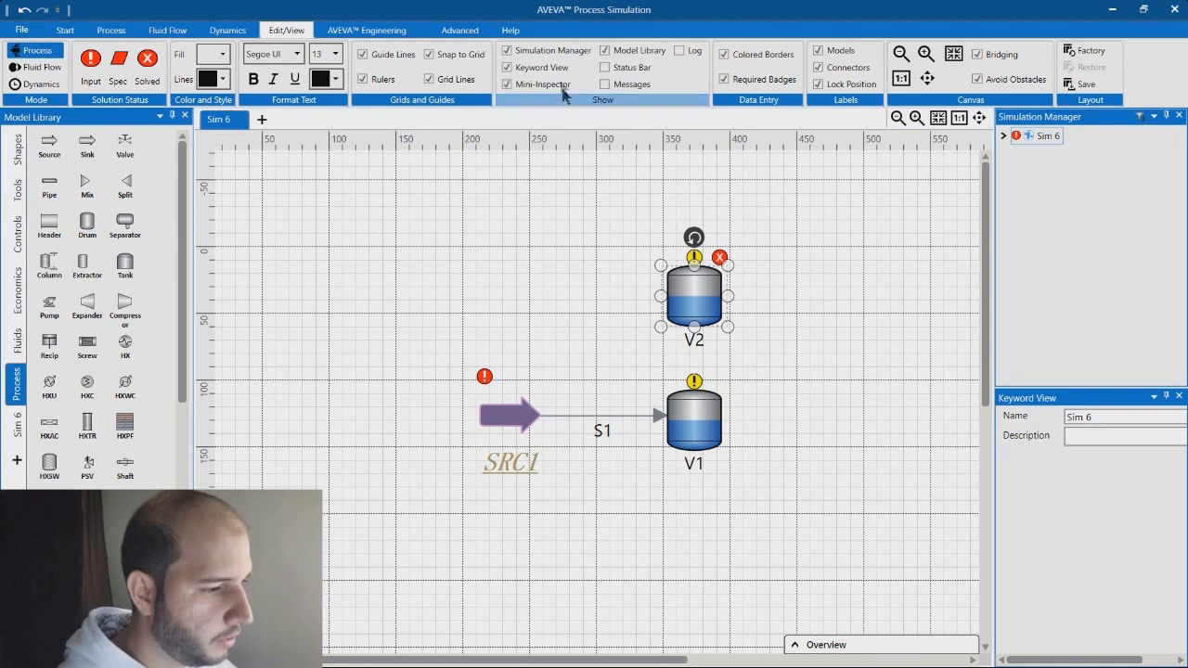
{"action": "left_click", "coordinate": [543, 84]}
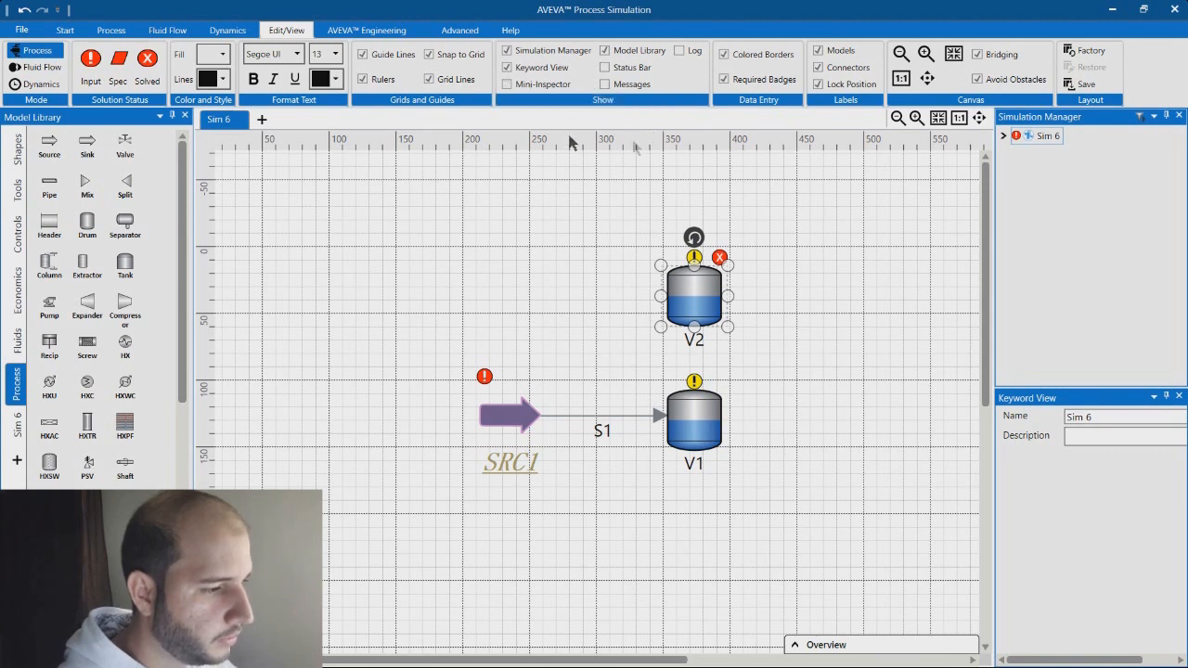
{"action": "left_click", "coordinate": [635, 64]}
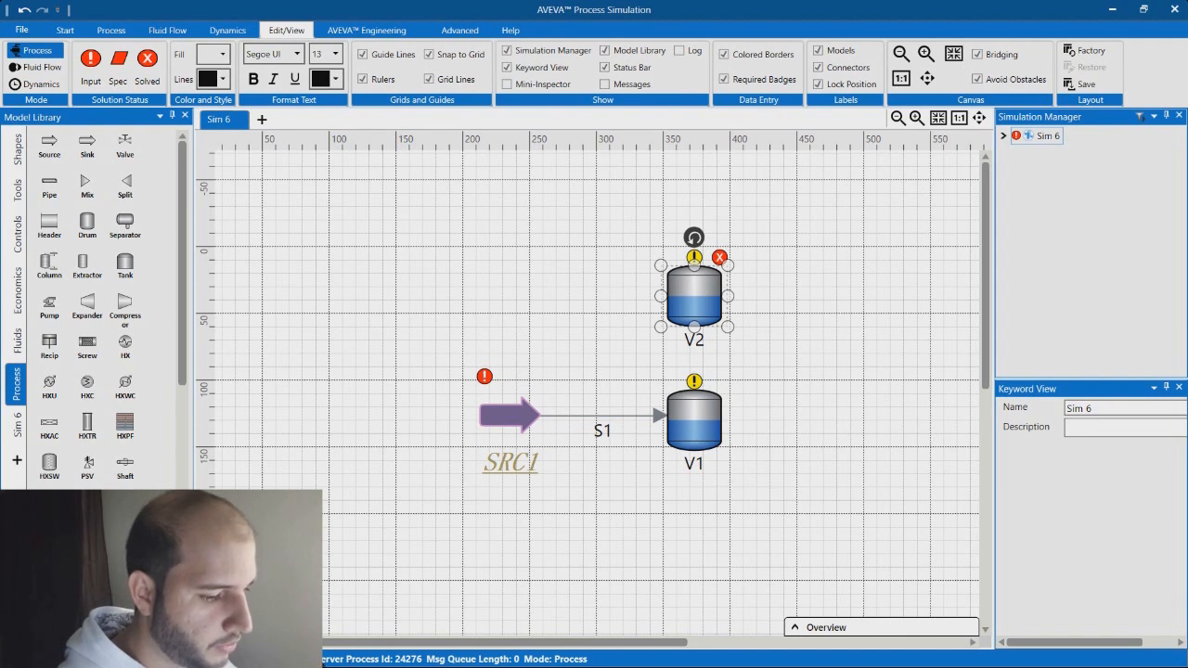
{"action": "left_click", "coordinate": [631, 68]}
Show the Messages and Log panes below the flowsheet.
{"action": "left_click", "coordinate": [627, 85]}
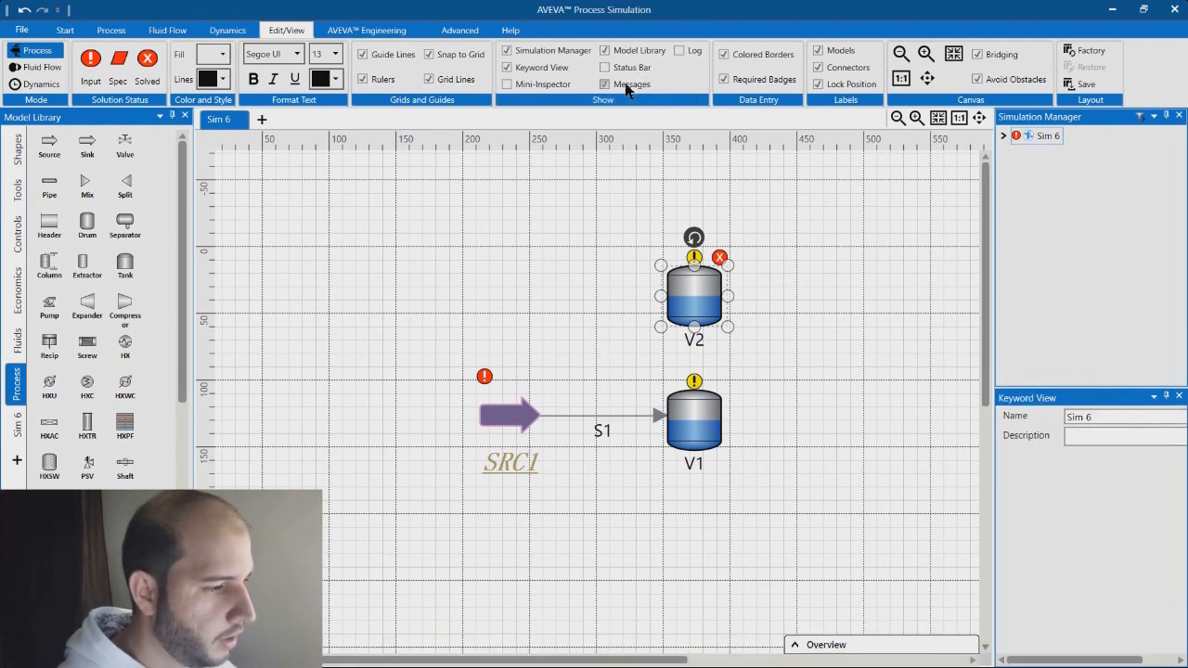
{"action": "left_click", "coordinate": [679, 50]}
{"action": "scroll", "coordinate": [764, 306], "scroll_direction": "down", "scroll_amount": 2}
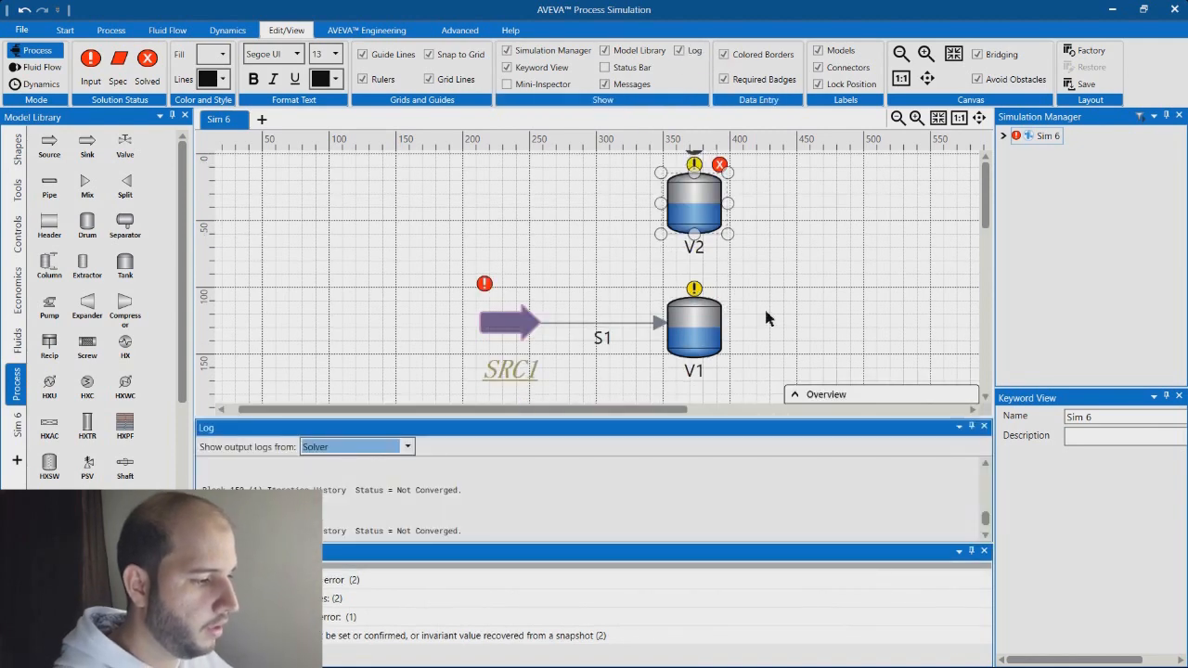
Move drum V2 to the right of V1, level with it, and delete the stream between SRC1 and V1.
{"action": "scroll", "coordinate": [775, 292], "scroll_direction": "up", "scroll_amount": 1}
{"action": "left_click_drag", "start_coordinate": [716, 213], "coordinate": [816, 326]}
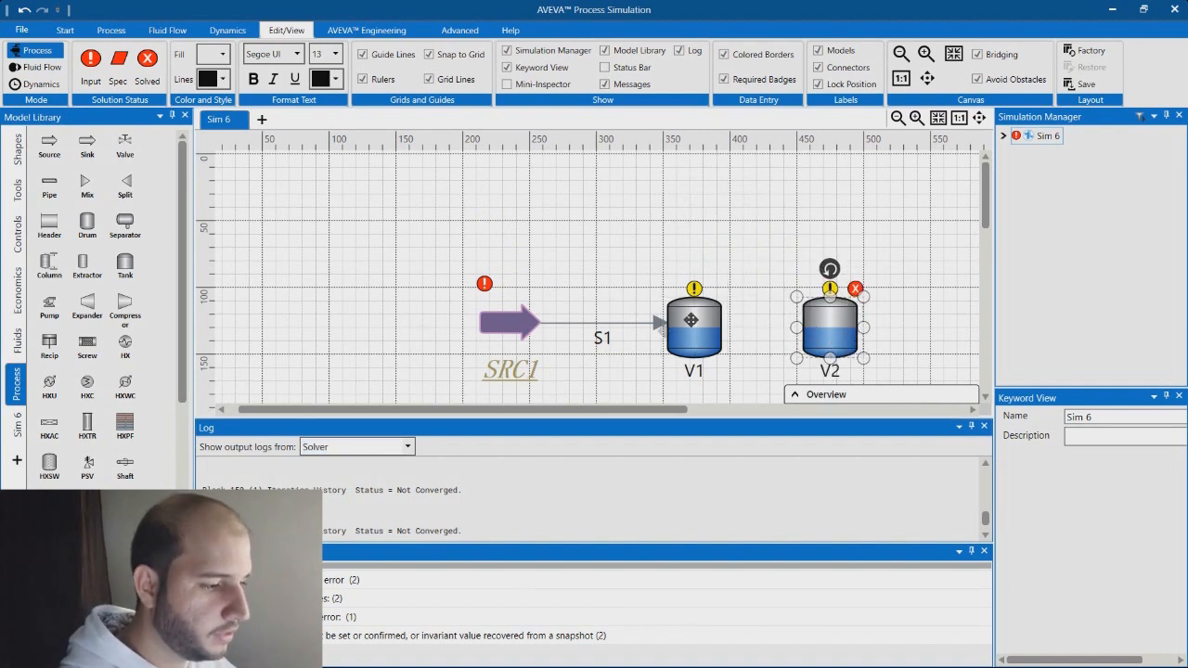
{"action": "left_click", "coordinate": [619, 323]}
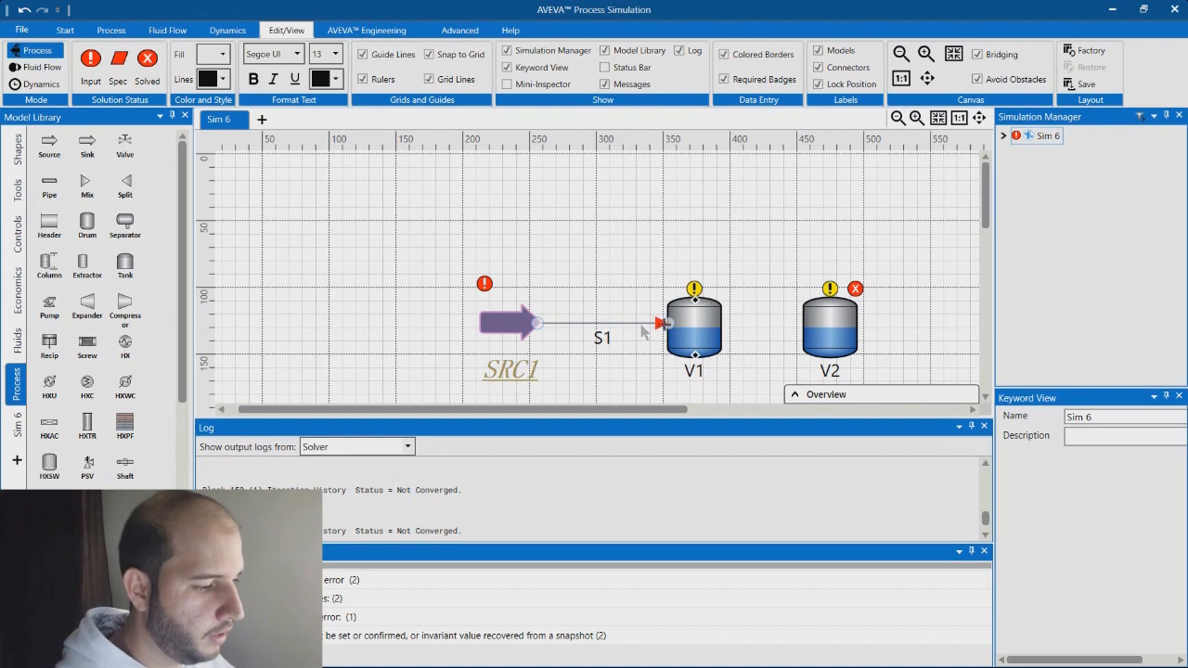
{"action": "key", "text": "Delete"}
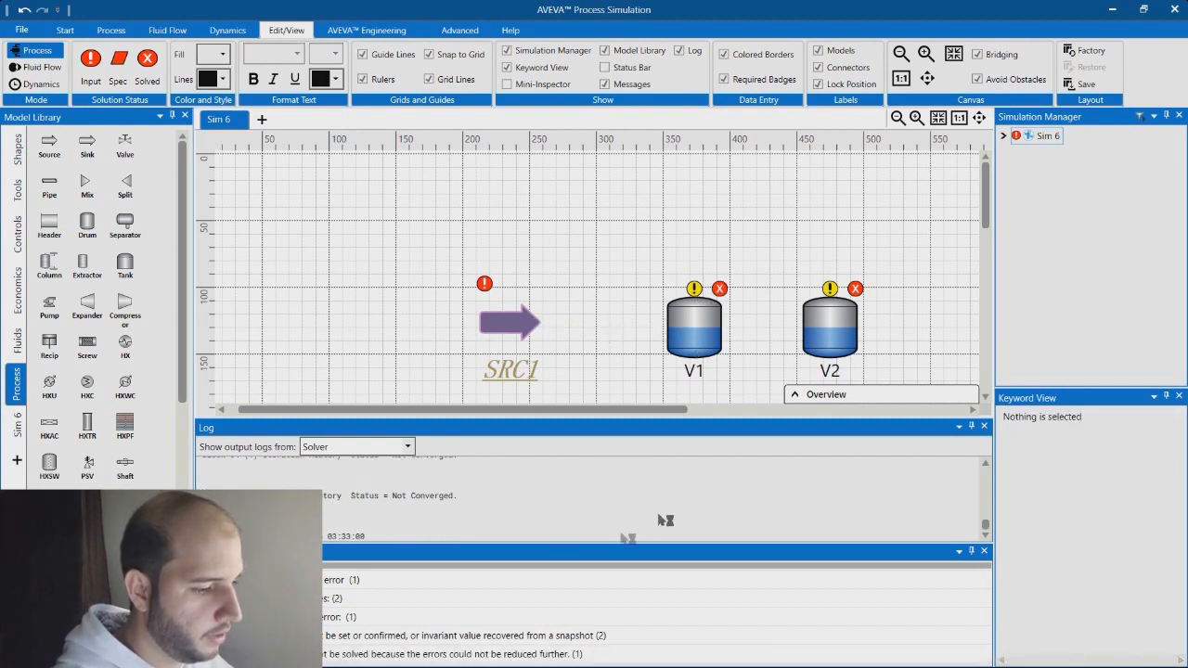
{"action": "left_click_drag", "start_coordinate": [986, 527], "coordinate": [985, 452]}
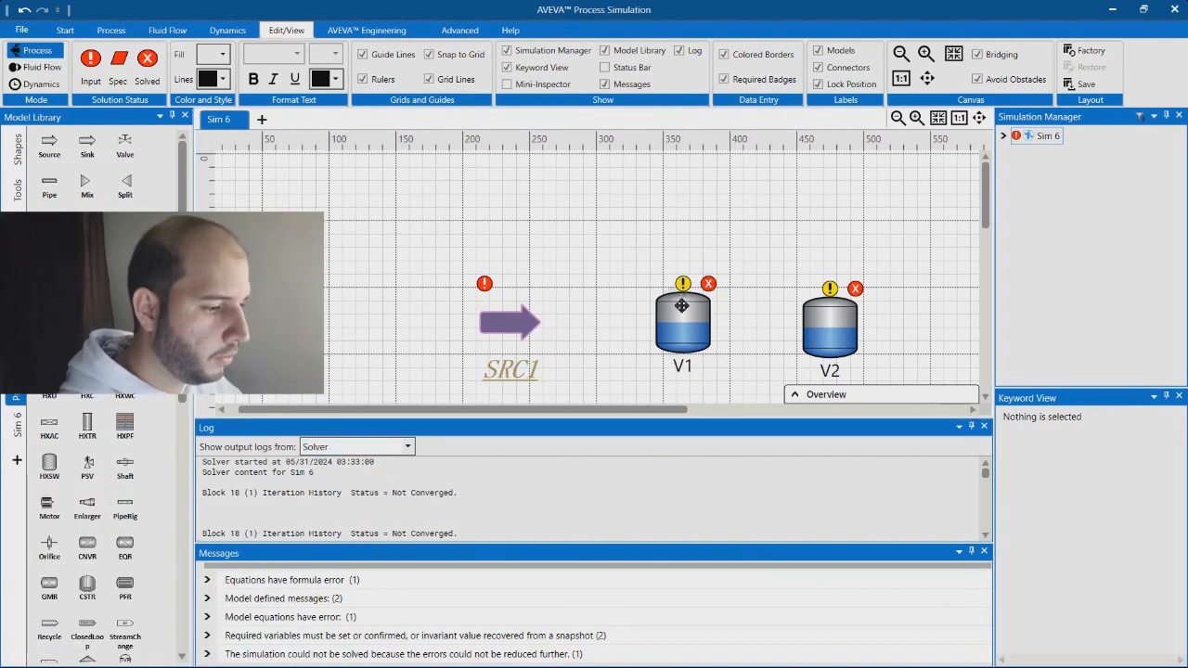
Delete both drums, V1 and V2, from the flowsheet.
{"action": "left_click_drag", "start_coordinate": [696, 326], "coordinate": [685, 322]}
{"action": "left_click", "coordinate": [699, 322]}
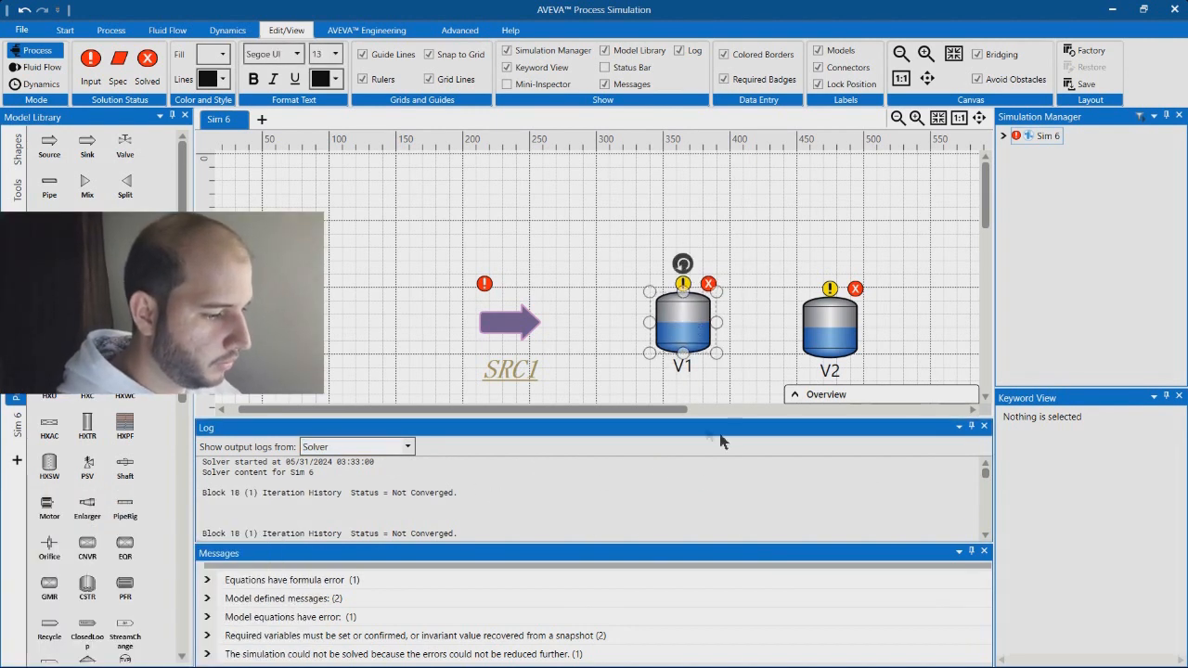
{"action": "key", "text": "Delete"}
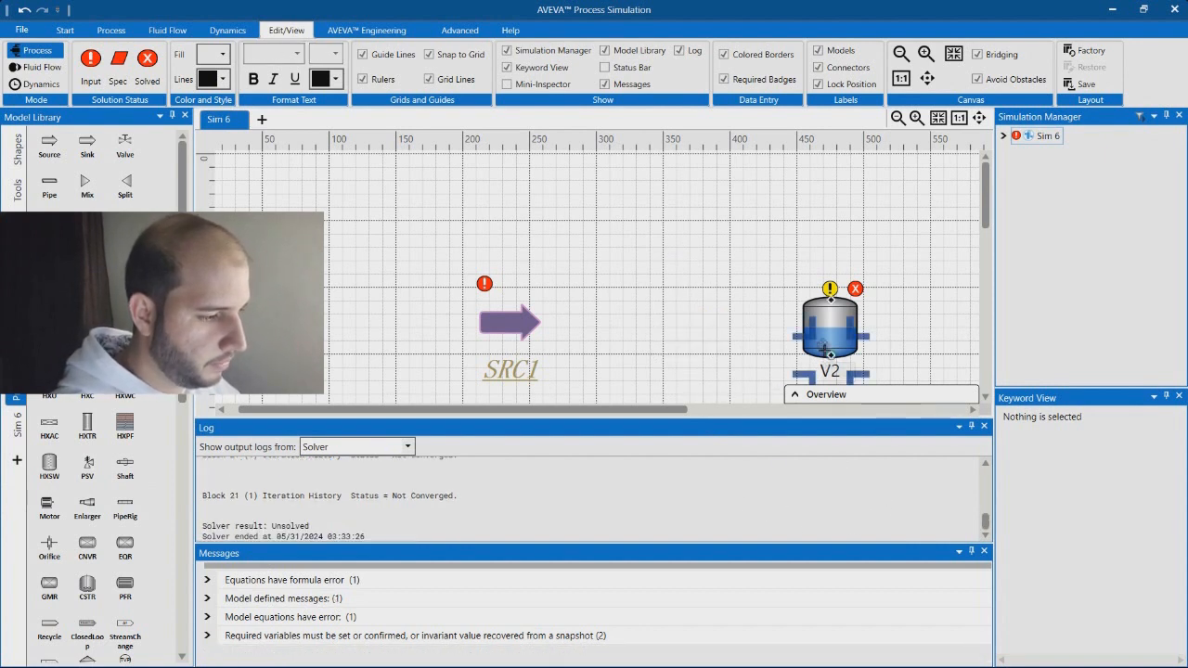
{"action": "key", "text": "Delete"}
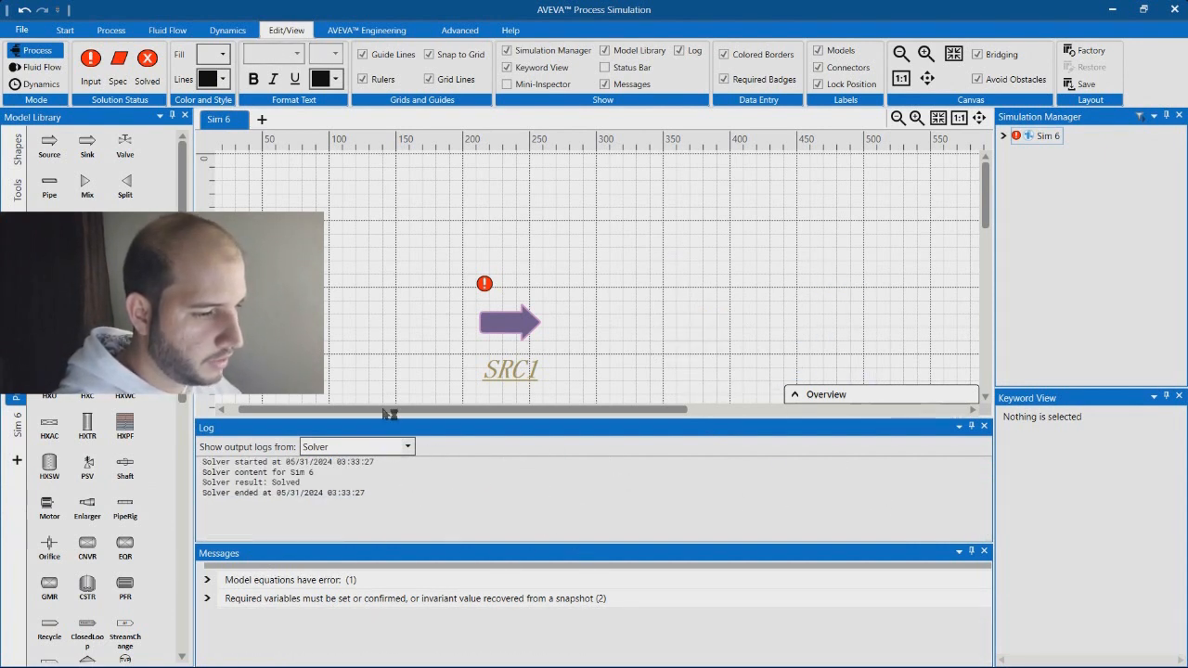
Place a drum to the right of SRC1, unconnected, and review the start of its solver log.
{"action": "key", "text": "ctrl+z"}
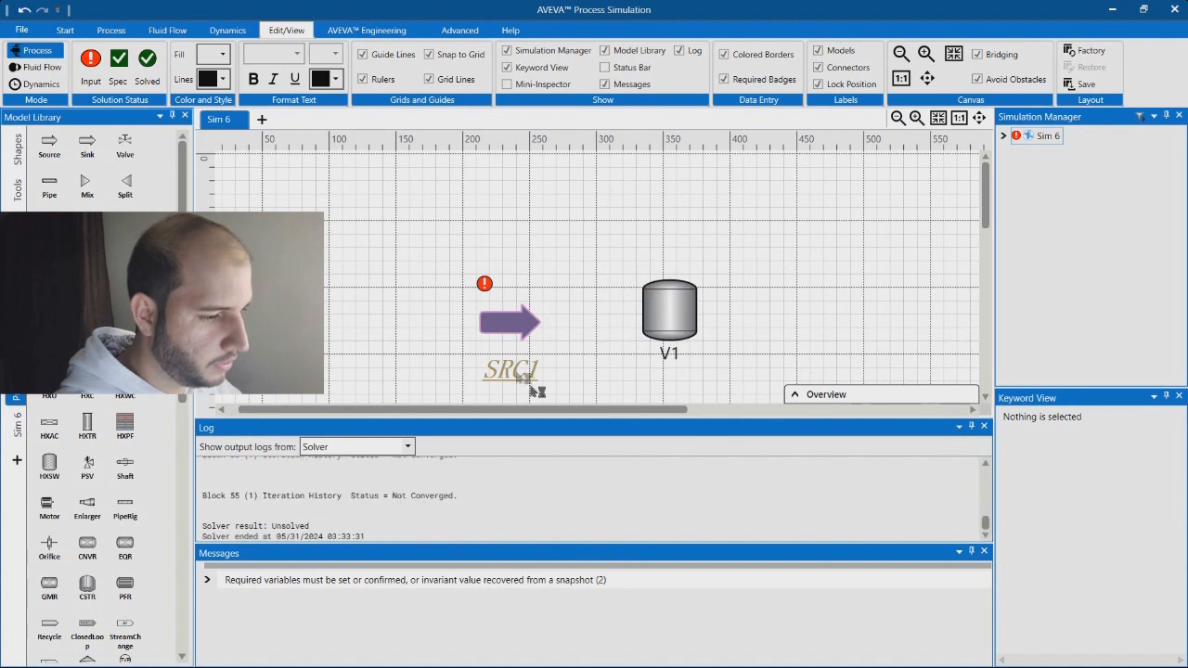
{"action": "left_click_drag", "start_coordinate": [985, 525], "coordinate": [987, 467]}
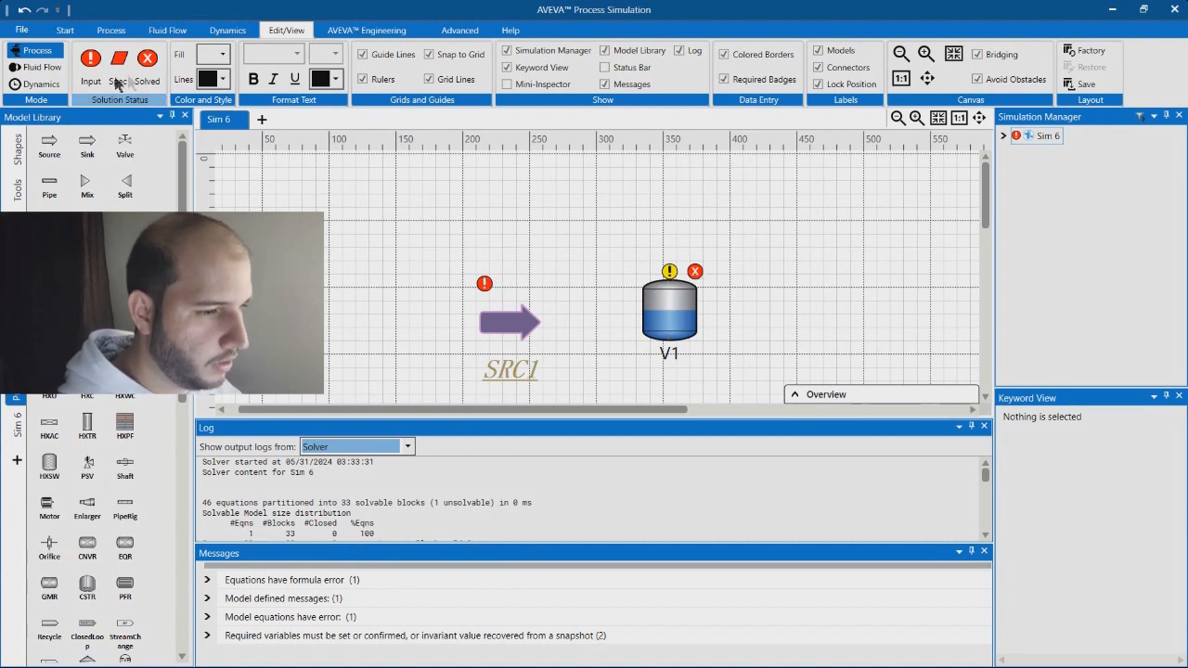
{"action": "left_click", "coordinate": [669, 309]}
{"action": "left_click", "coordinate": [773, 309]}
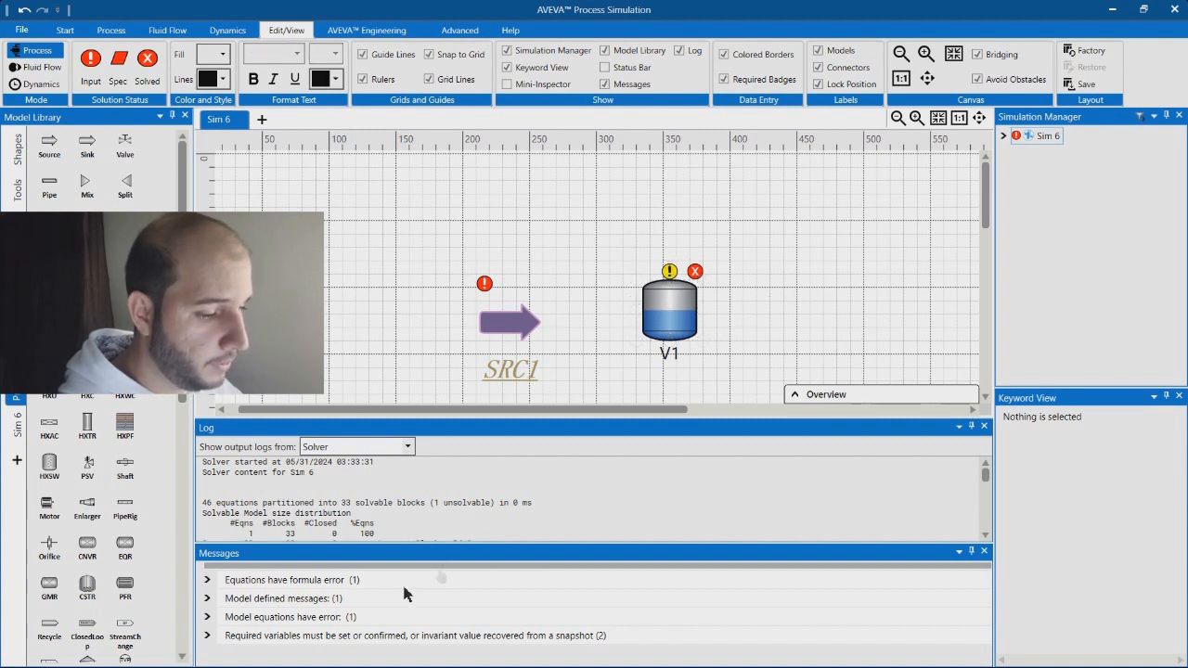
Examine the drum's formula error details and the other message groups in the Messages pane.
{"action": "left_click", "coordinate": [212, 579]}
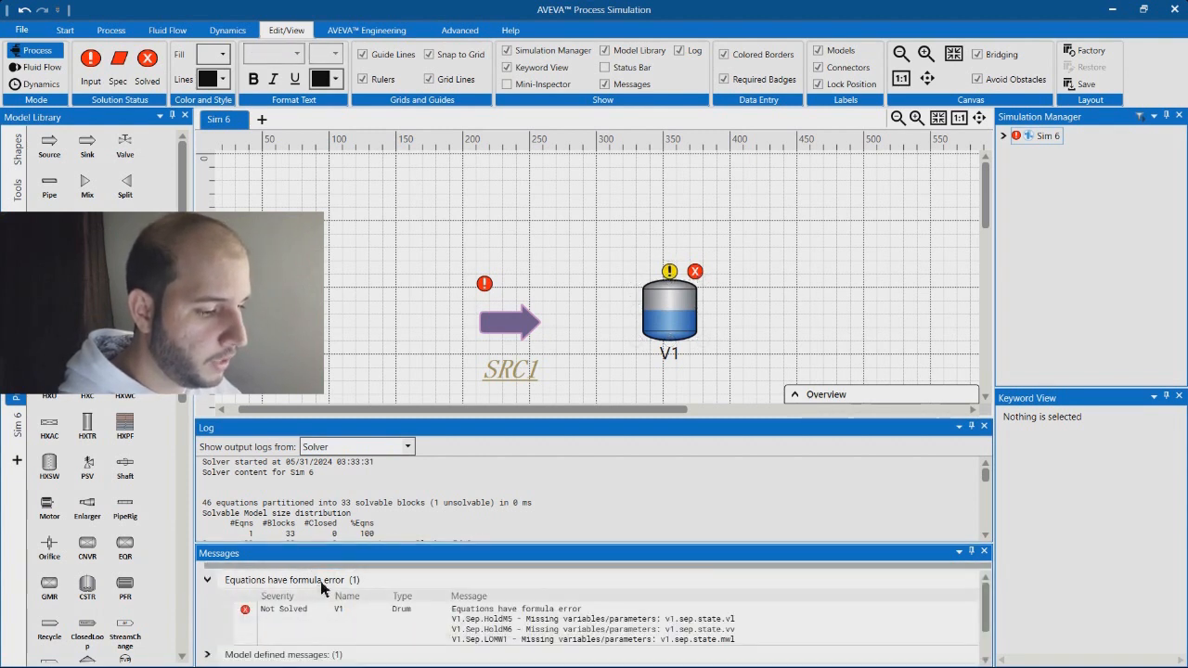
{"action": "scroll", "coordinate": [324, 585], "scroll_direction": "down", "scroll_amount": 3}
{"action": "left_click", "coordinate": [291, 613]}
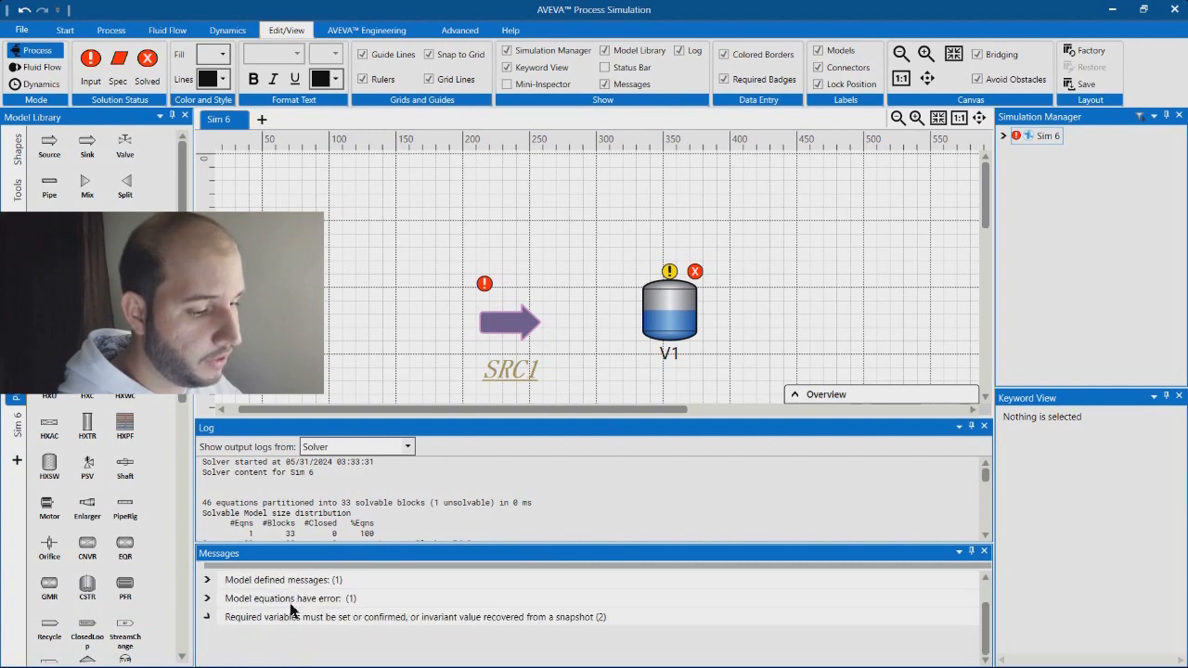
{"action": "left_click", "coordinate": [208, 582]}
{"action": "scroll", "coordinate": [282, 595], "scroll_direction": "down", "scroll_amount": 2}
{"action": "scroll", "coordinate": [414, 618], "scroll_direction": "up", "scroll_amount": 4}
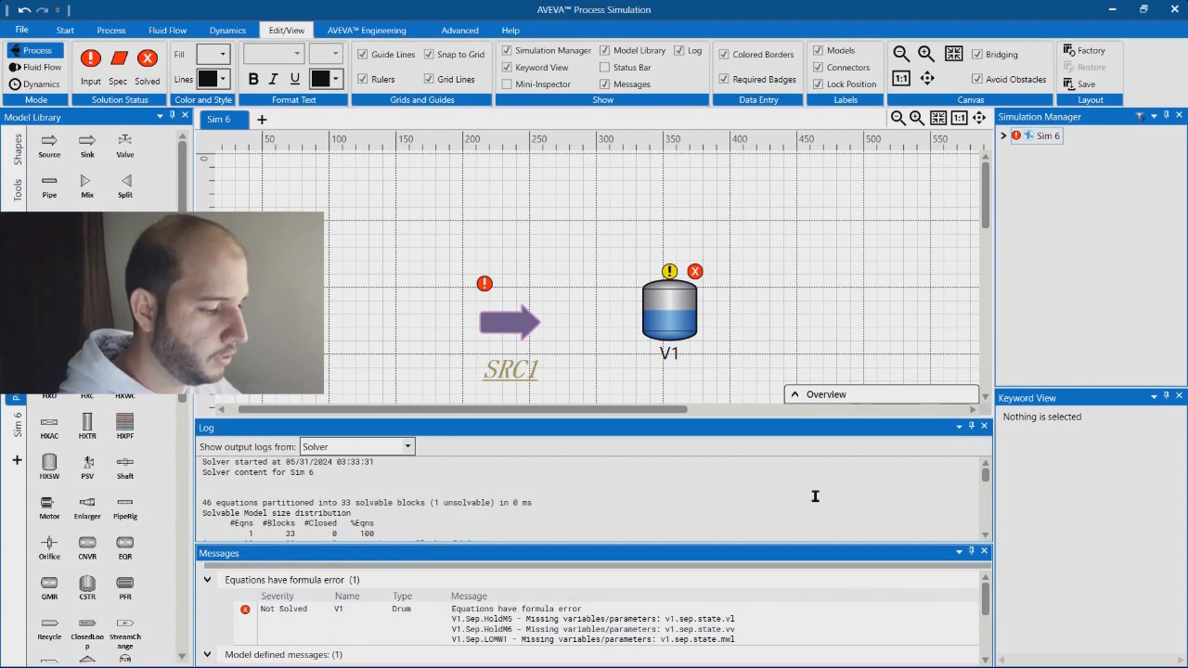
Hide the Log and Messages panes, and switch the required-value badges off and back on.
{"action": "left_click", "coordinate": [681, 53]}
{"action": "left_click", "coordinate": [605, 83]}
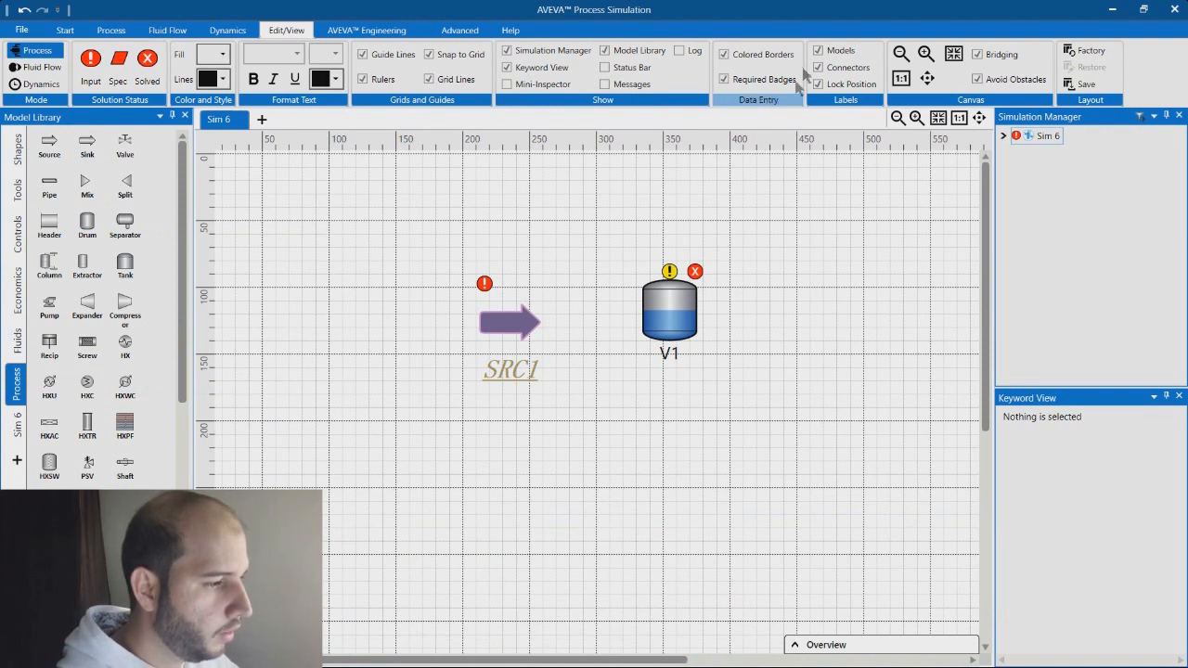
{"action": "left_click", "coordinate": [751, 84]}
{"action": "left_click", "coordinate": [742, 80]}
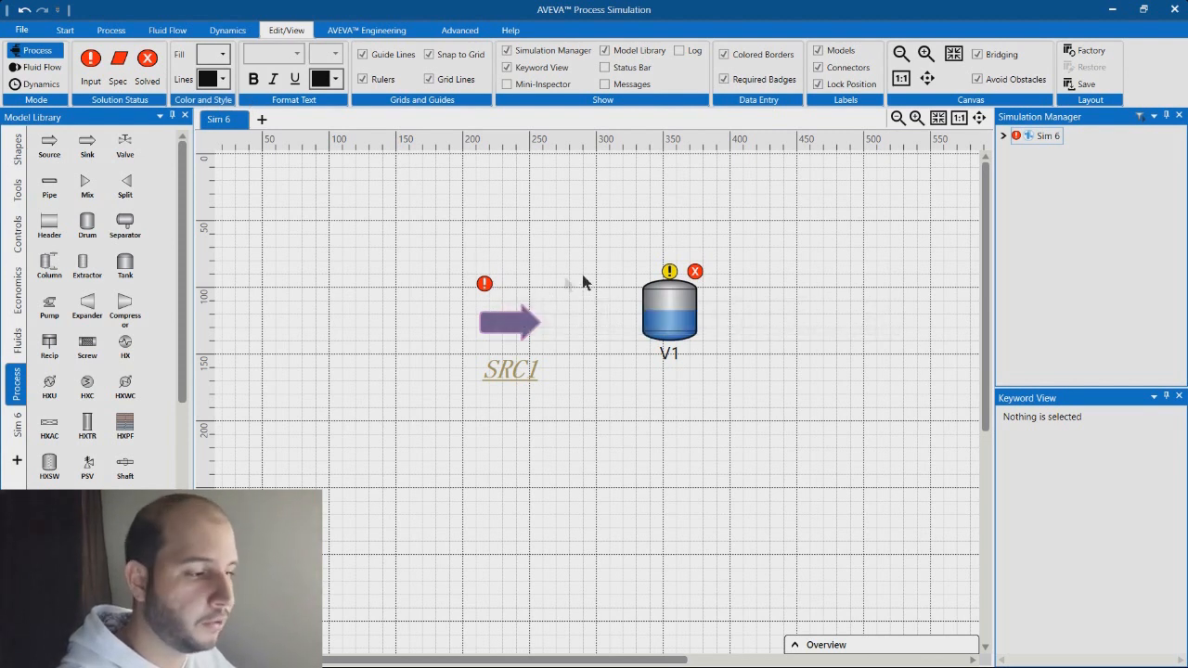
{"action": "left_click", "coordinate": [733, 81]}
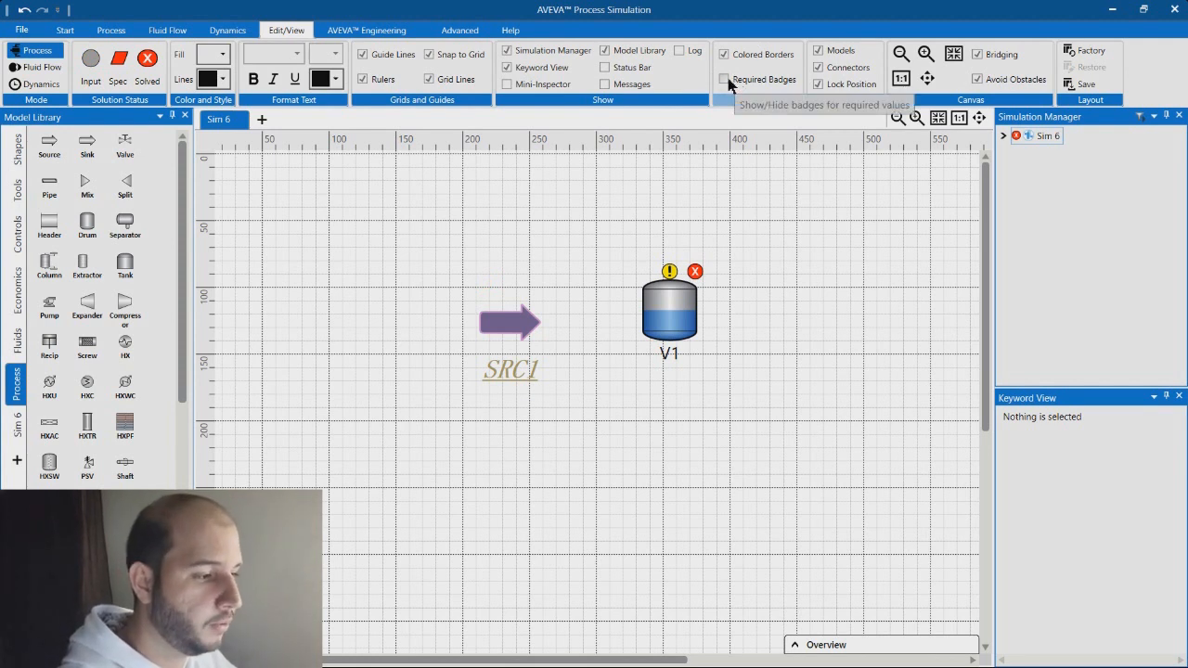
{"action": "left_click", "coordinate": [724, 80]}
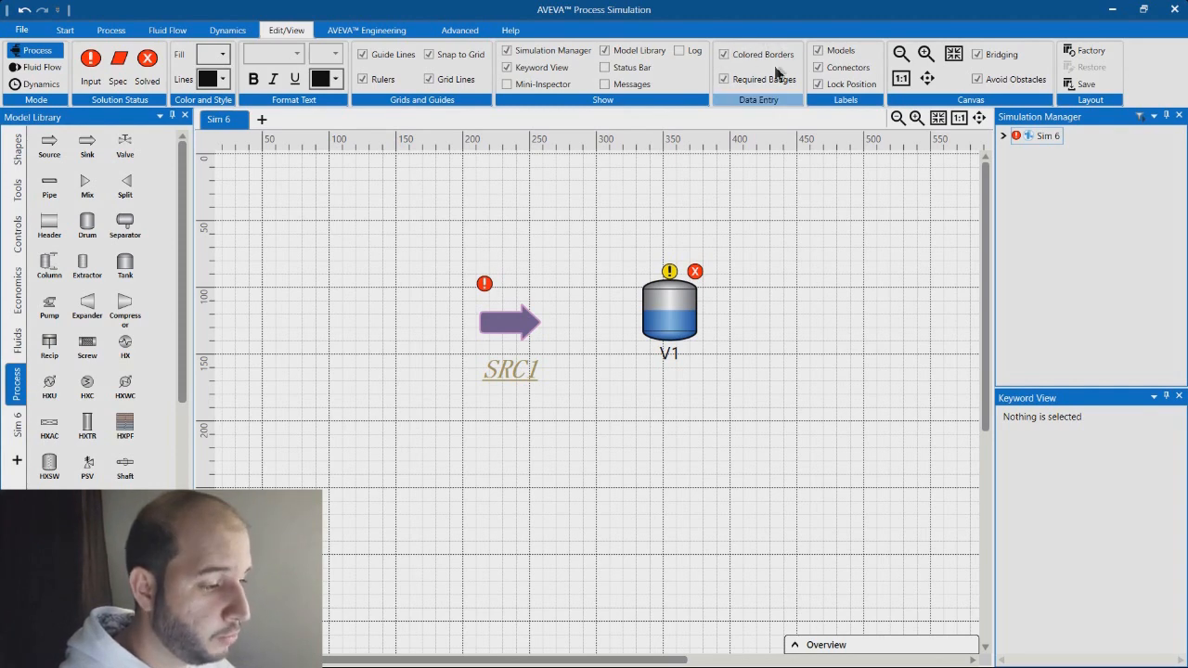
Open the properties of source SRC1 and expand its Reaction Results and Reference sections.
{"action": "double_click", "coordinate": [509, 322]}
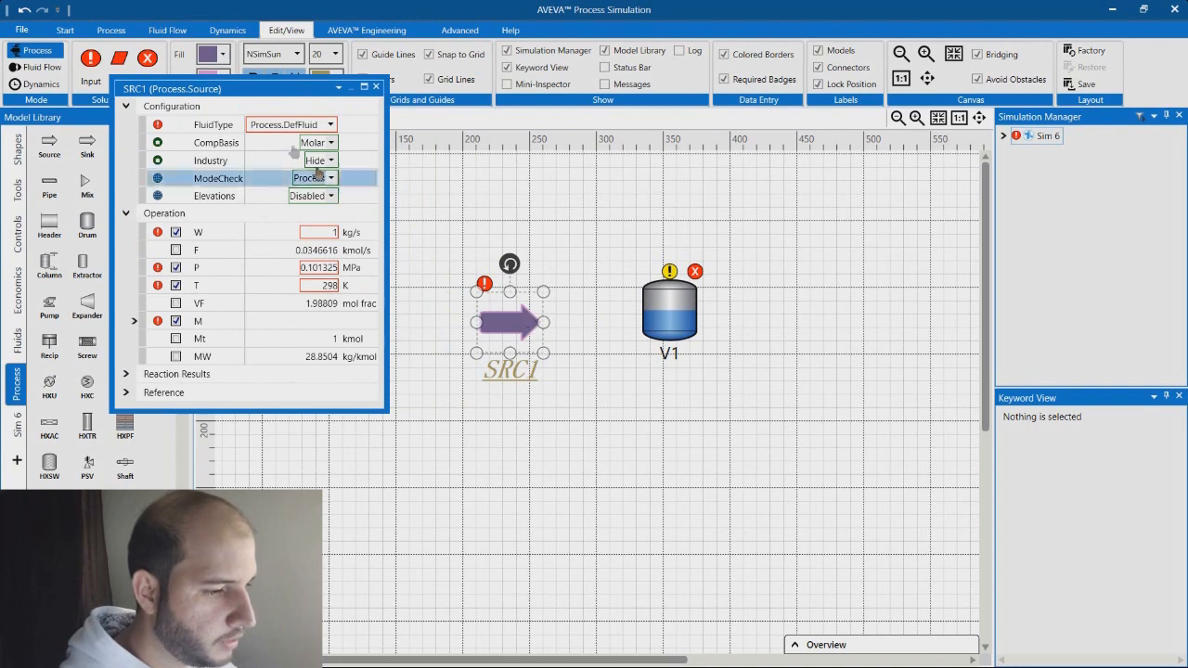
{"action": "left_click_drag", "start_coordinate": [283, 88], "coordinate": [342, 132]}
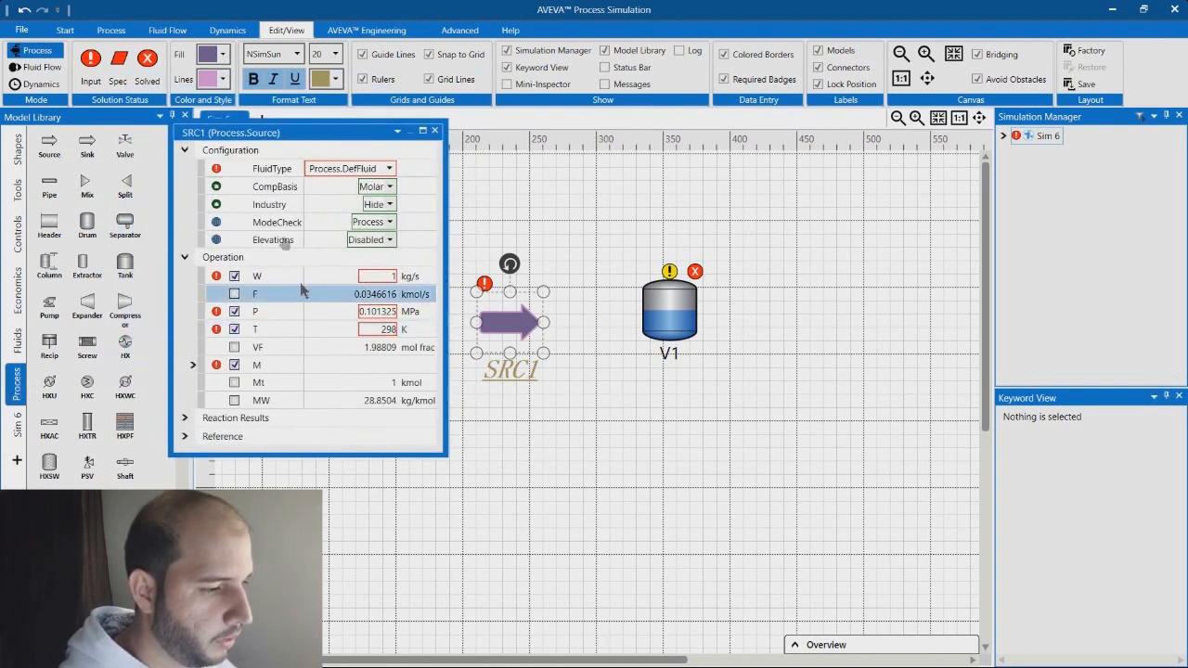
{"action": "left_click", "coordinate": [185, 418]}
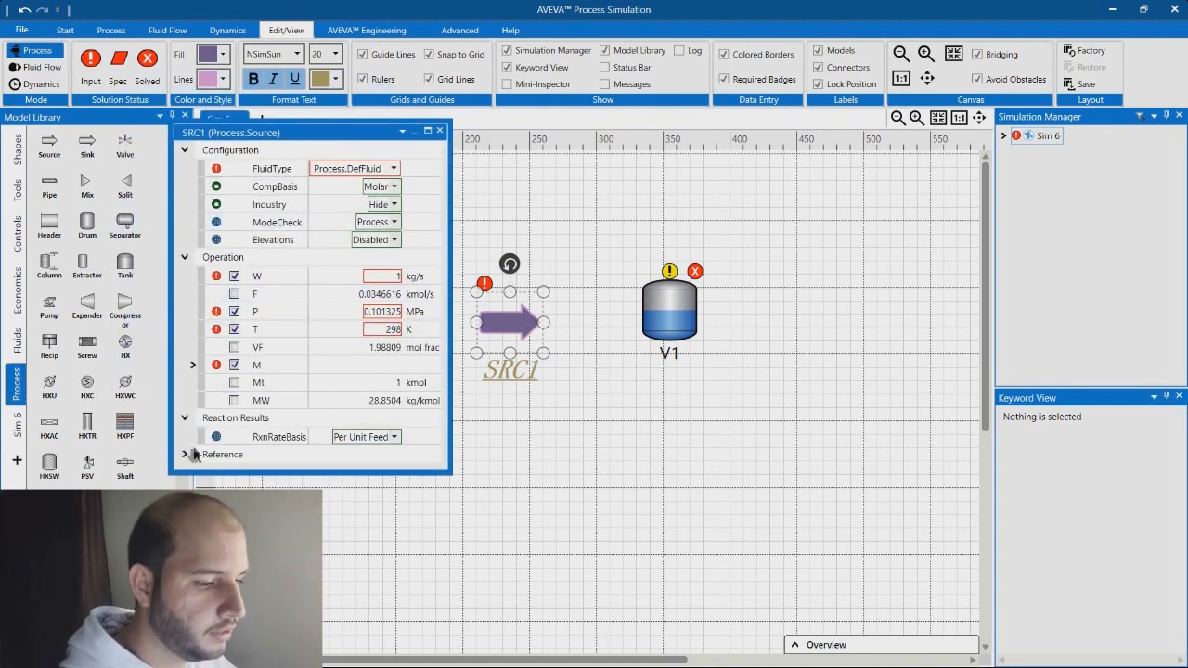
{"action": "left_click", "coordinate": [196, 453]}
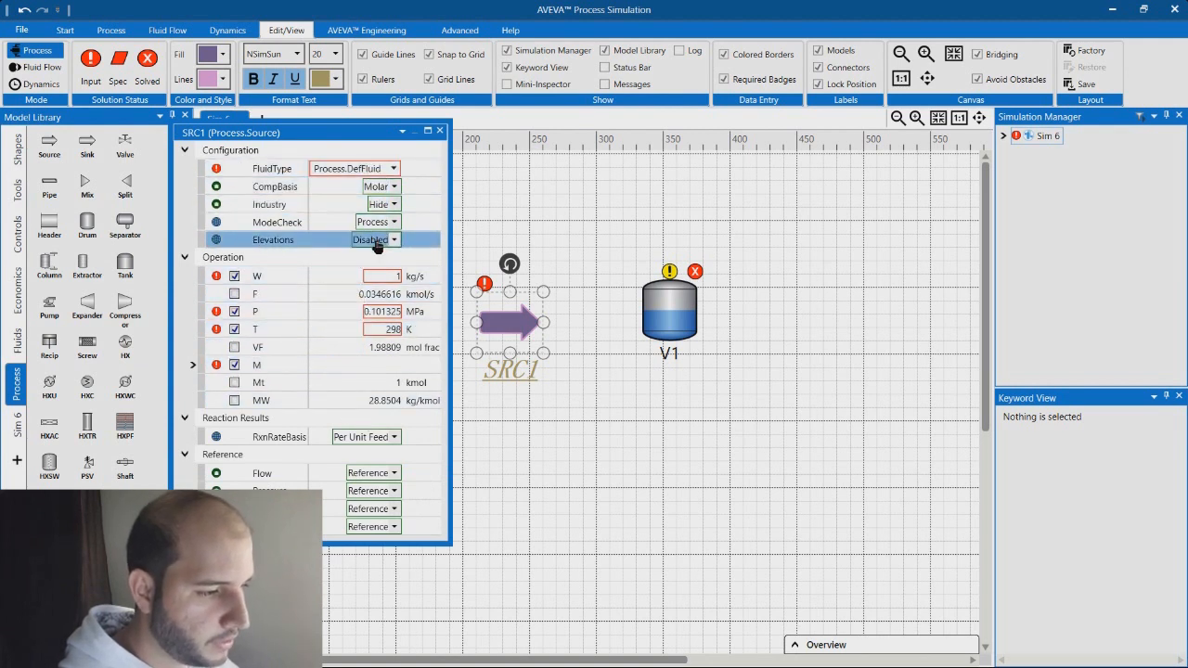
Set SRC1's mass flow W to 3 kg/s.
{"action": "left_click", "coordinate": [388, 276]}
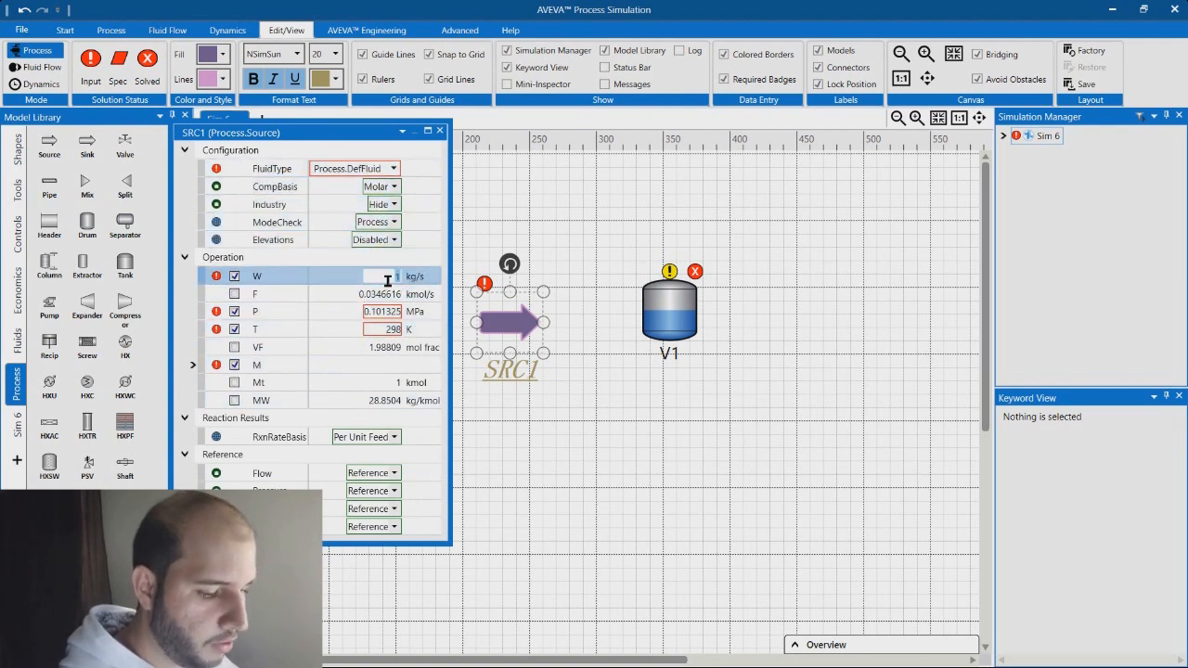
{"action": "type", "text": "3"}
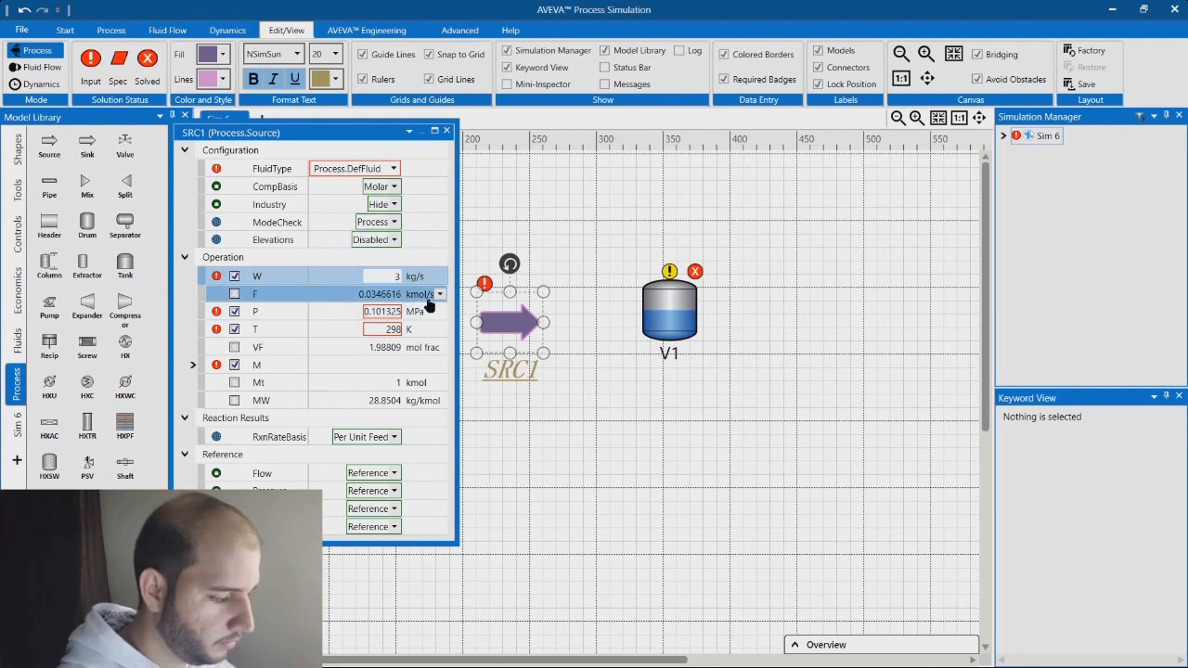
{"action": "key", "text": "Return"}
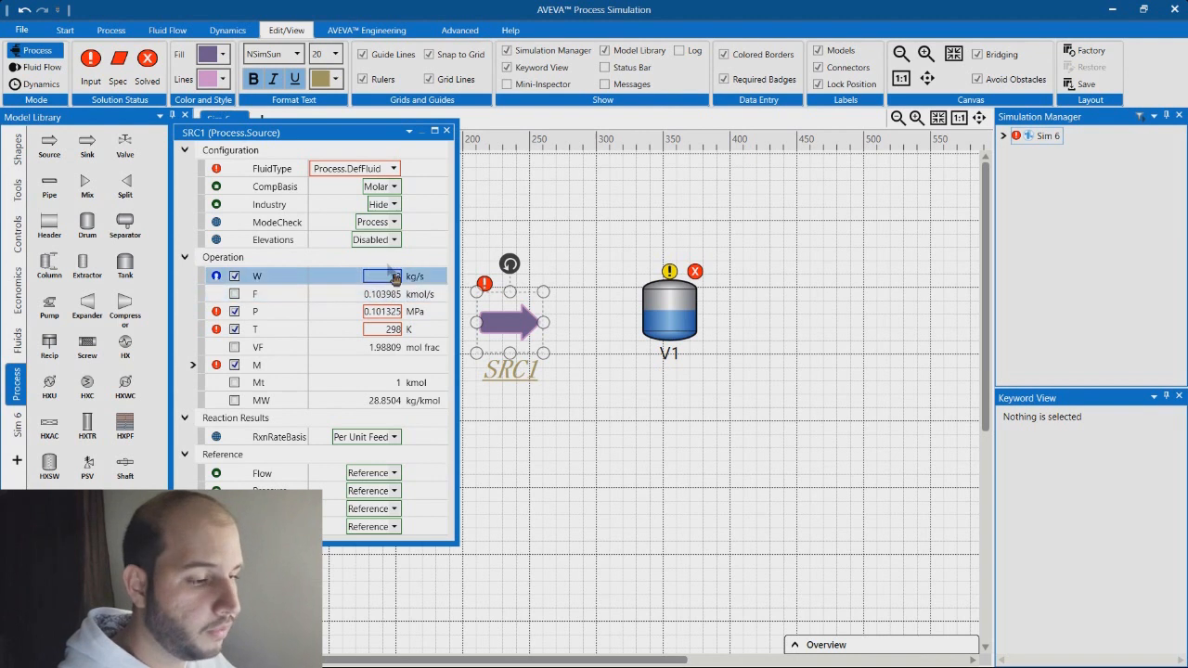
Switch the colored borders off and on to compare SRC1's data entry fields, and close its properties window.
{"action": "left_click", "coordinate": [726, 54]}
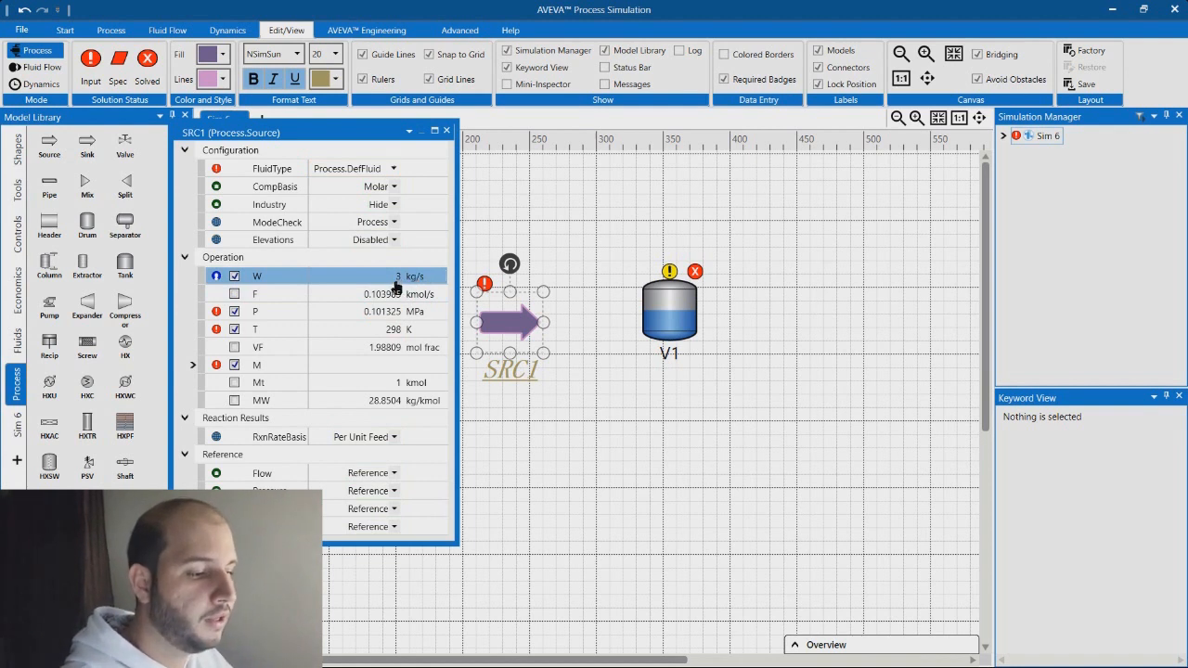
{"action": "left_click", "coordinate": [726, 55]}
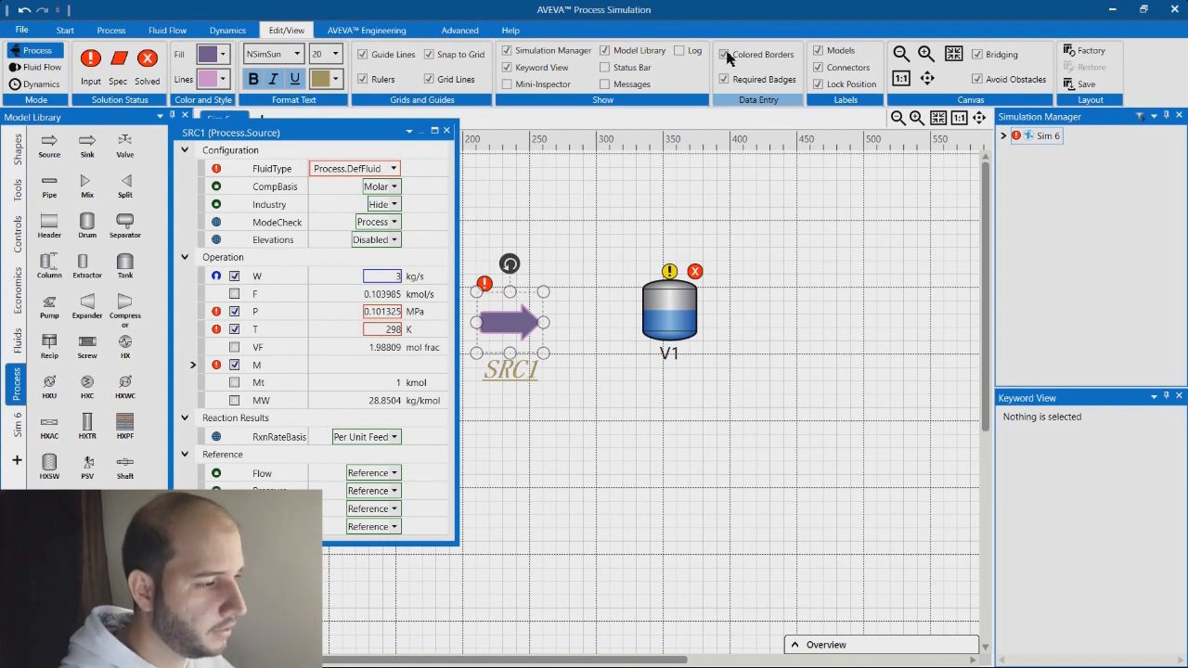
{"action": "left_click", "coordinate": [725, 54]}
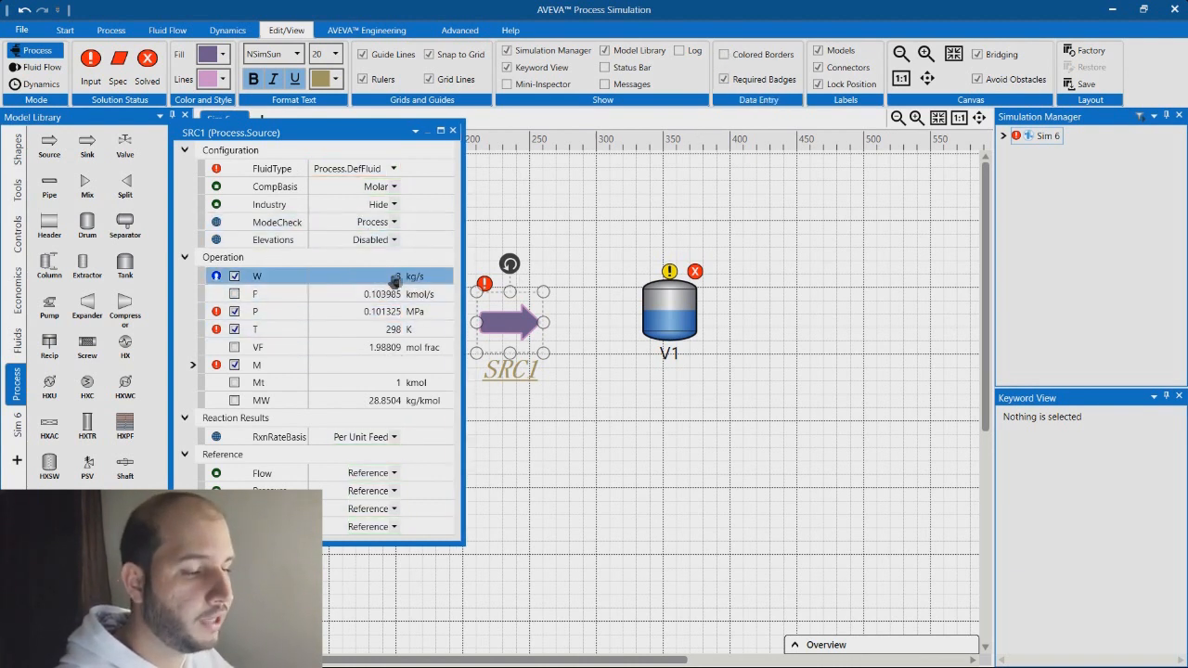
{"action": "left_click_drag", "start_coordinate": [315, 132], "coordinate": [251, 124]}
{"action": "left_click_drag", "start_coordinate": [400, 169], "coordinate": [440, 168]}
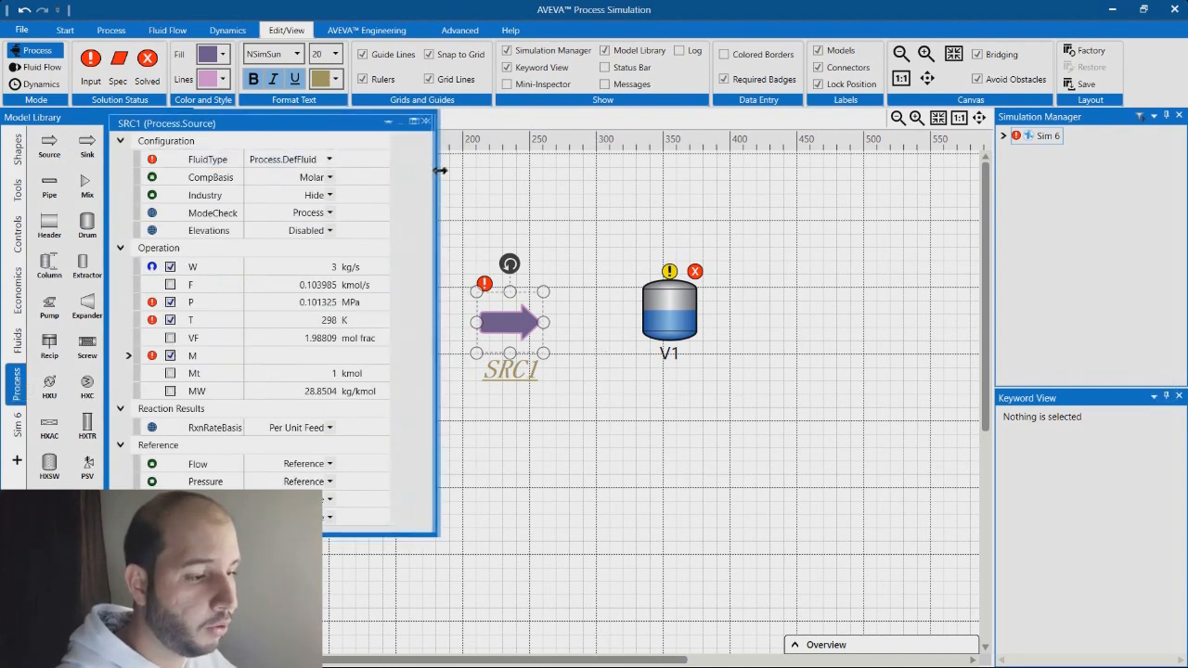
{"action": "left_click_drag", "start_coordinate": [439, 217], "coordinate": [413, 231]}
{"action": "left_click", "coordinate": [725, 55]}
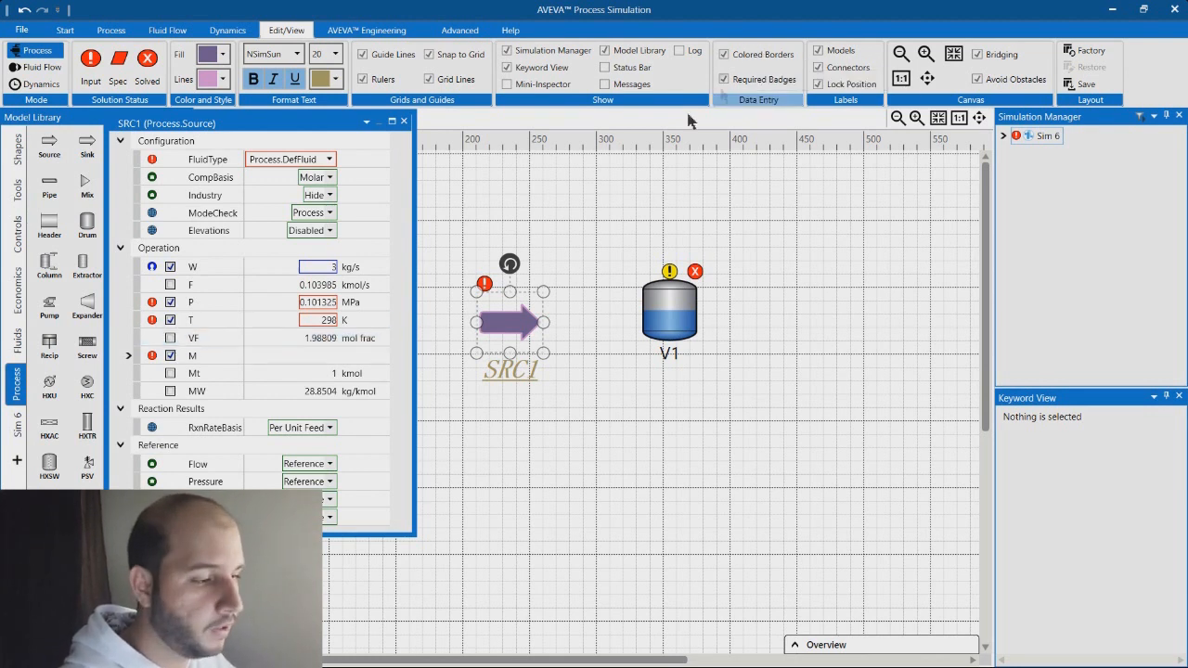
{"action": "left_click", "coordinate": [405, 121]}
{"action": "left_click", "coordinate": [654, 241]}
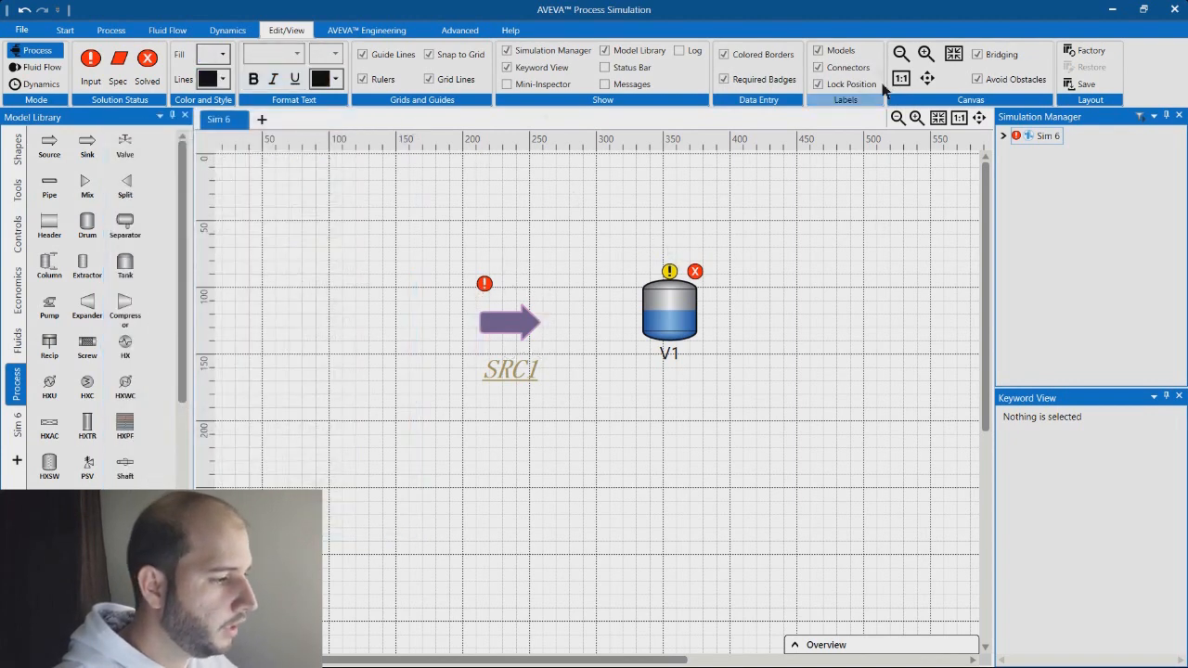
Align drum V1 level with SRC1, and hide the model labels and show them again.
{"action": "left_click", "coordinate": [668, 321]}
{"action": "left_click", "coordinate": [737, 319]}
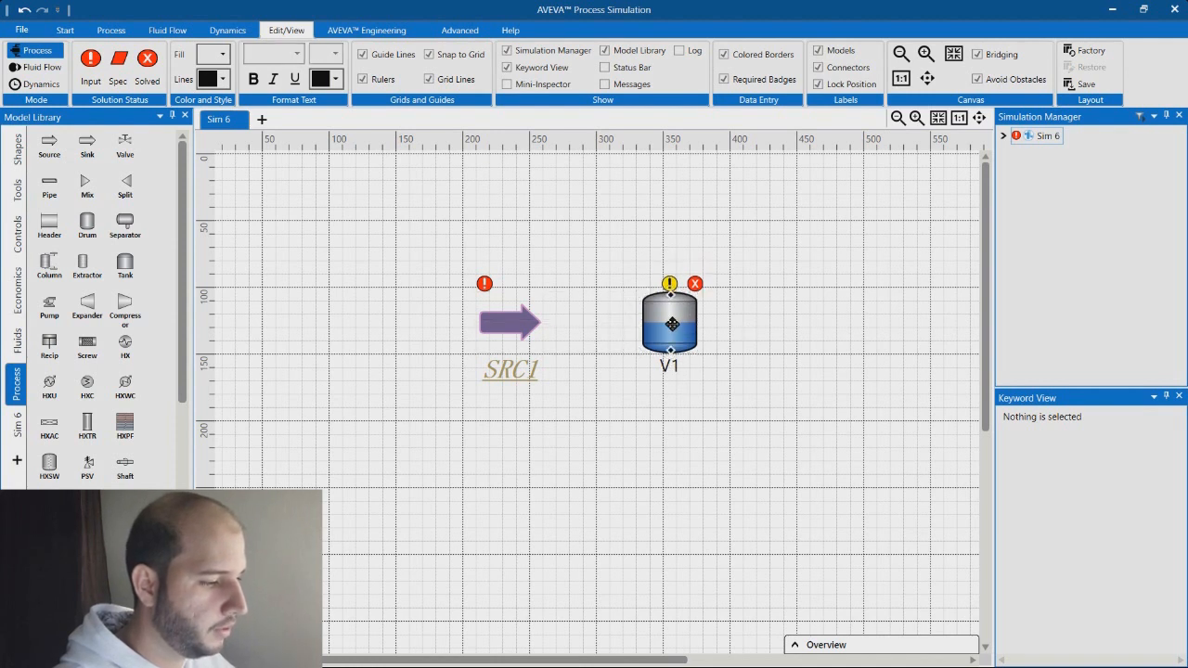
{"action": "left_click", "coordinate": [820, 51]}
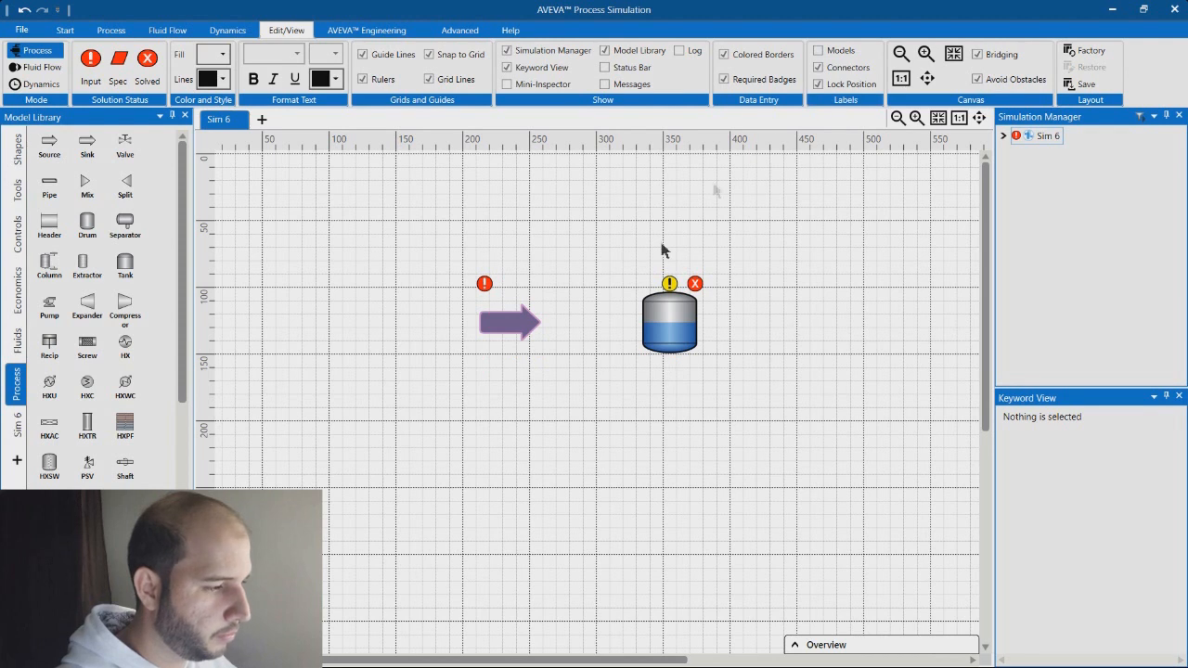
{"action": "left_click", "coordinate": [818, 51]}
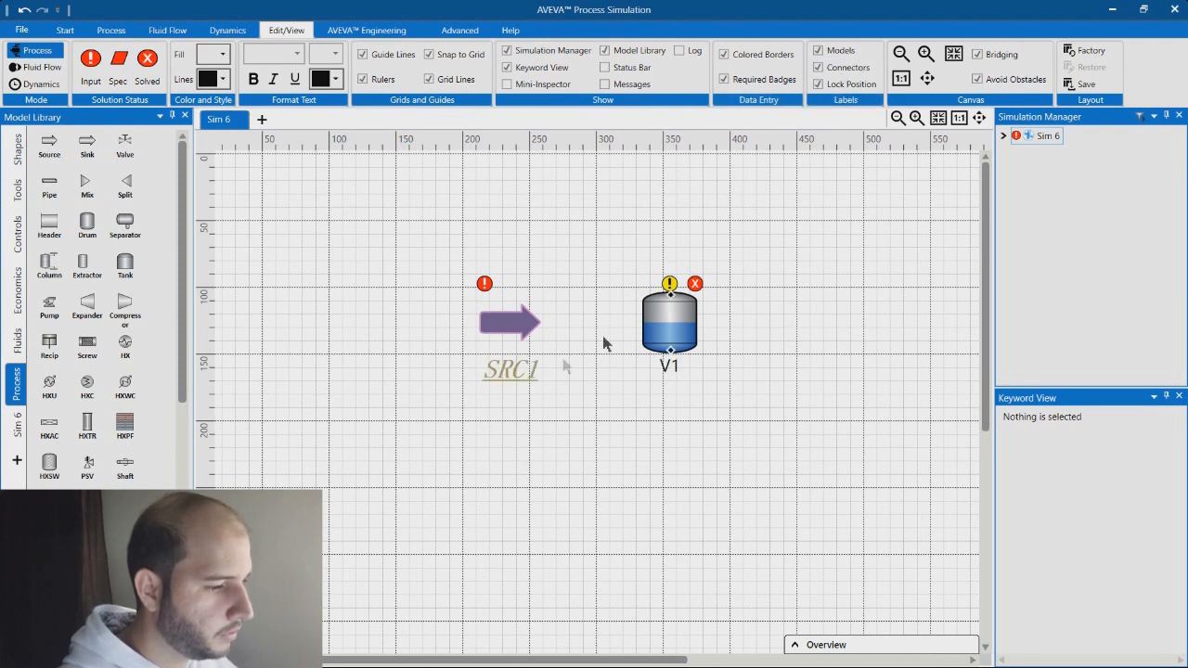
Add a second source below SRC1 and connect it to drum V1 with a stream.
{"action": "left_click", "coordinate": [518, 322]}
{"action": "left_click", "coordinate": [427, 320]}
{"action": "mouse_move", "coordinate": [49, 141]}
{"action": "left_mouse_down"}
{"action": "mouse_move", "coordinate": [527, 445]}
{"action": "mouse_move", "coordinate": [599, 340]}
{"action": "mouse_move", "coordinate": [634, 313]}
{"action": "left_mouse_up"}
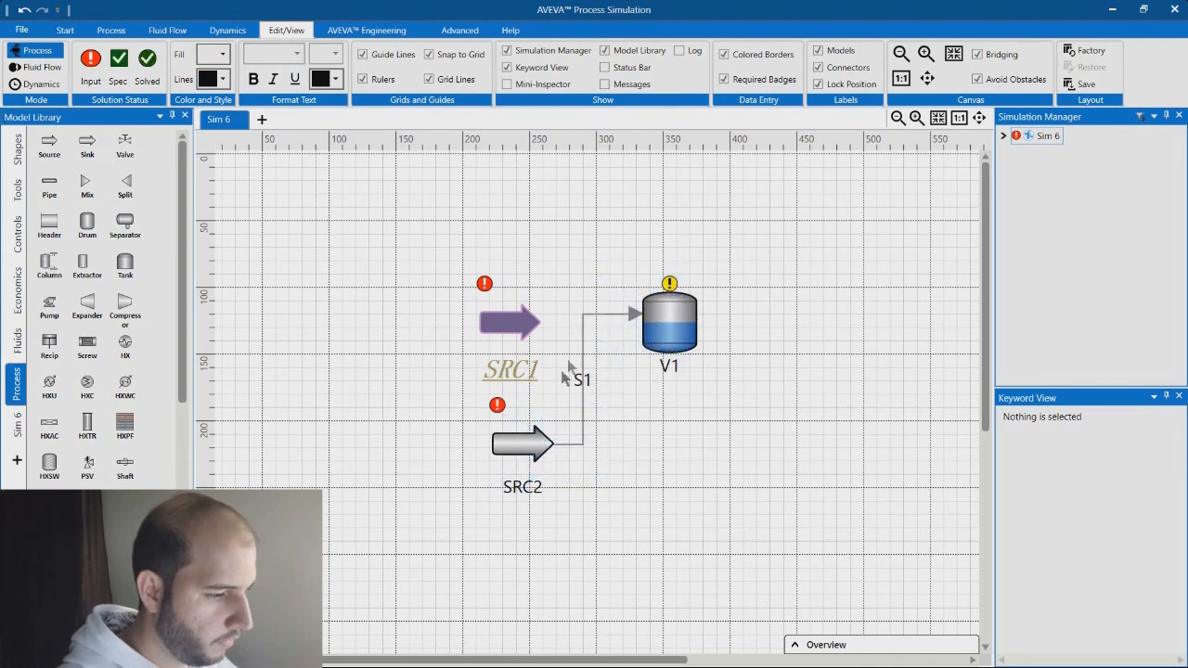
Check the connector label setting and move drum V1 farther right and slightly lower with its stream attached.
{"action": "left_click", "coordinate": [846, 67]}
{"action": "left_click", "coordinate": [680, 319]}
{"action": "left_click_drag", "start_coordinate": [680, 320], "coordinate": [734, 334]}
{"action": "left_click_drag", "start_coordinate": [736, 383], "coordinate": [752, 408]}
{"action": "left_click", "coordinate": [858, 283]}
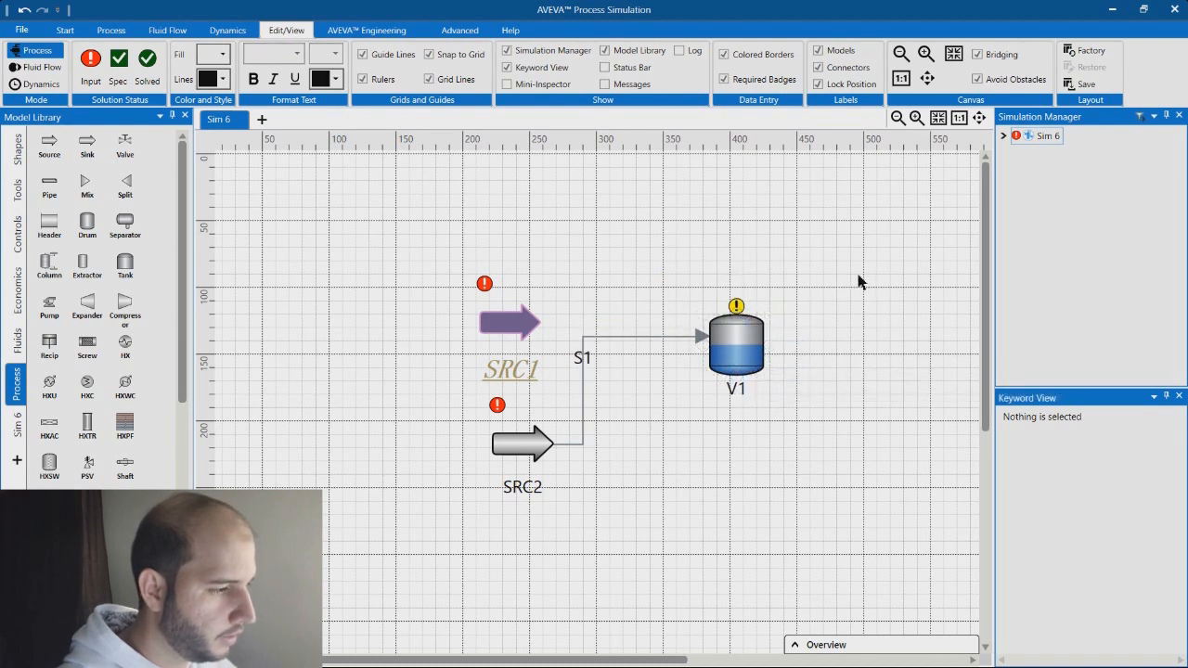
Place V1's label to the right of the drum, check the label position lock, and move the drum slightly left.
{"action": "left_click_drag", "start_coordinate": [743, 394], "coordinate": [826, 364]}
{"action": "left_click", "coordinate": [823, 85]}
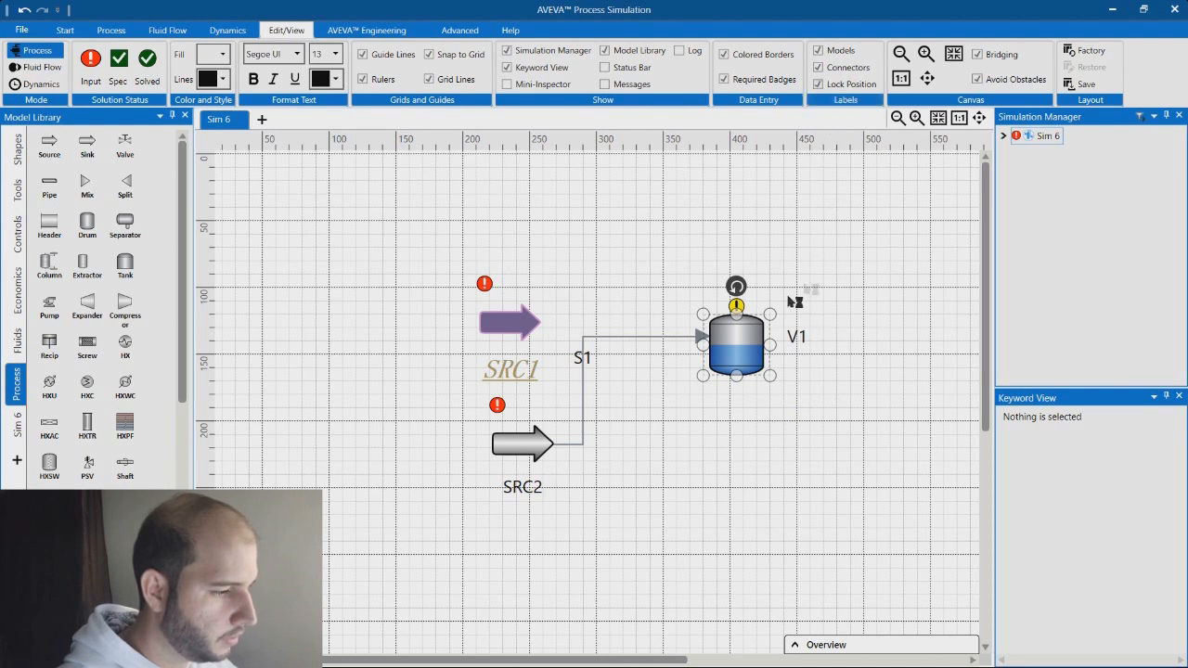
{"action": "left_click_drag", "start_coordinate": [735, 339], "coordinate": [696, 333]}
{"action": "left_click", "coordinate": [854, 352]}
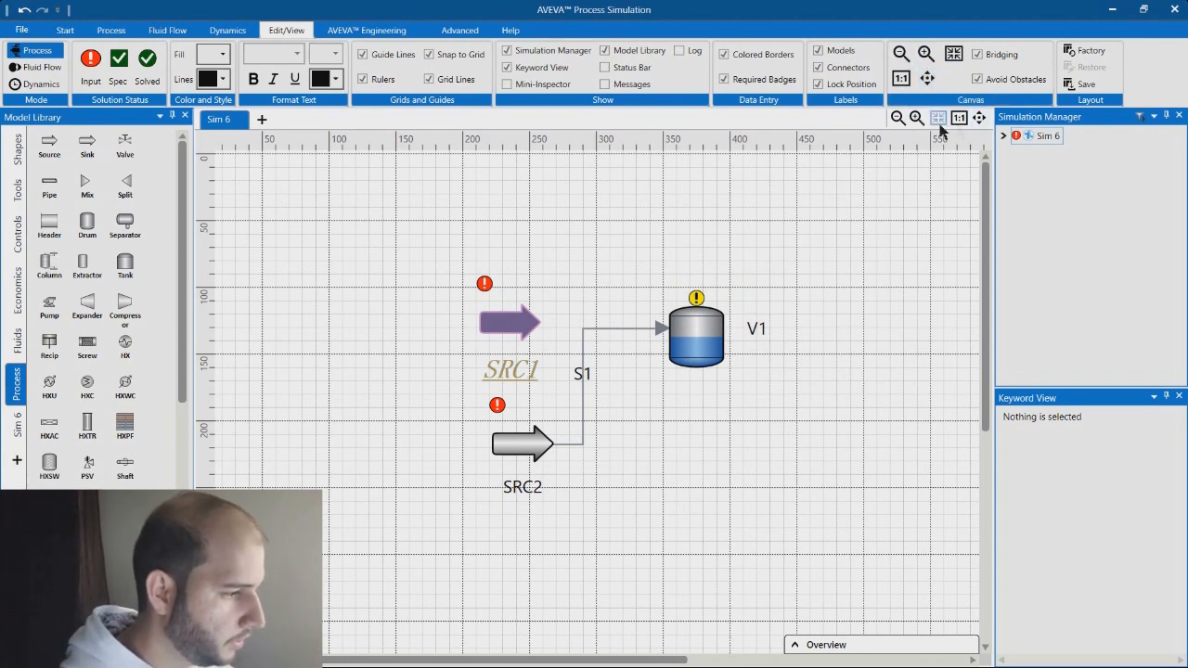
Pan the canvas, and zoom the flowsheet out and back in to inspect it.
{"action": "left_click", "coordinate": [979, 118]}
{"action": "left_click_drag", "start_coordinate": [822, 244], "coordinate": [833, 286]}
{"action": "left_click", "coordinate": [897, 118]}
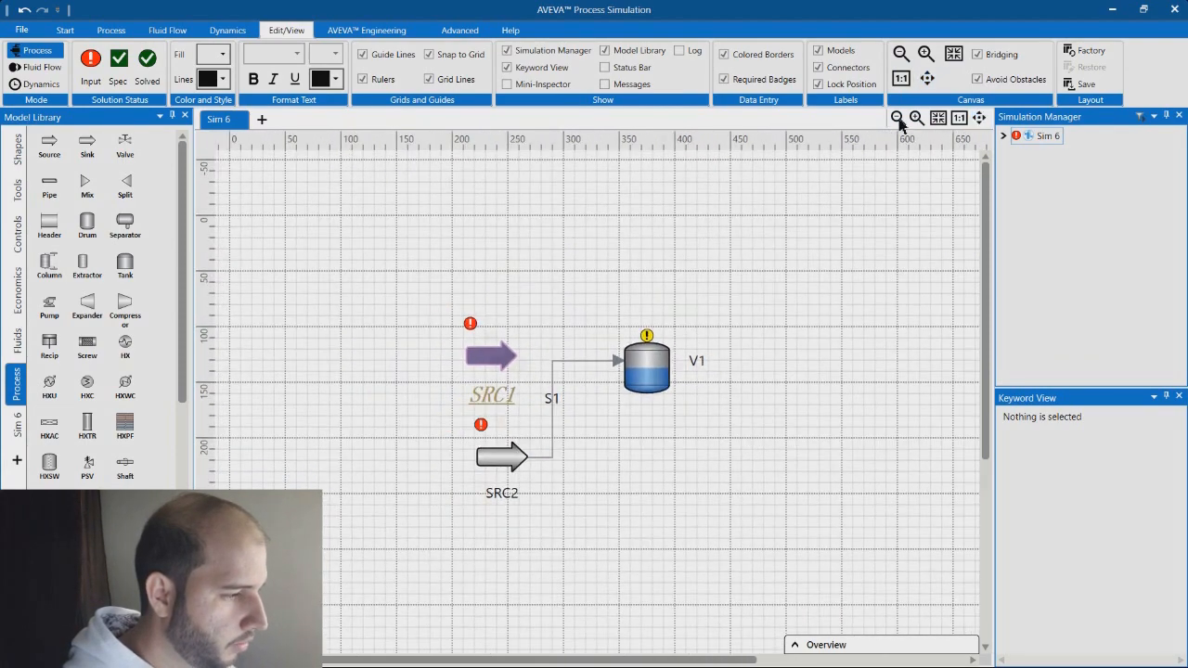
{"action": "left_click", "coordinate": [897, 118]}
{"action": "left_click", "coordinate": [915, 118]}
{"action": "left_click", "coordinate": [916, 118]}
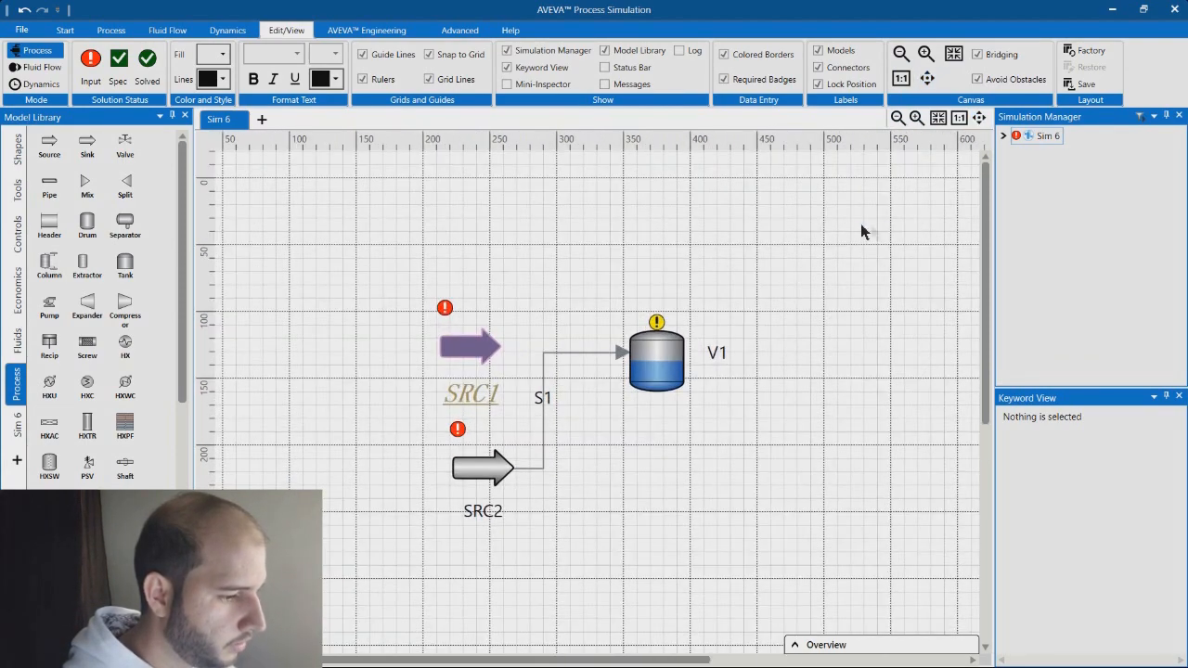
{"action": "left_click", "coordinate": [915, 118]}
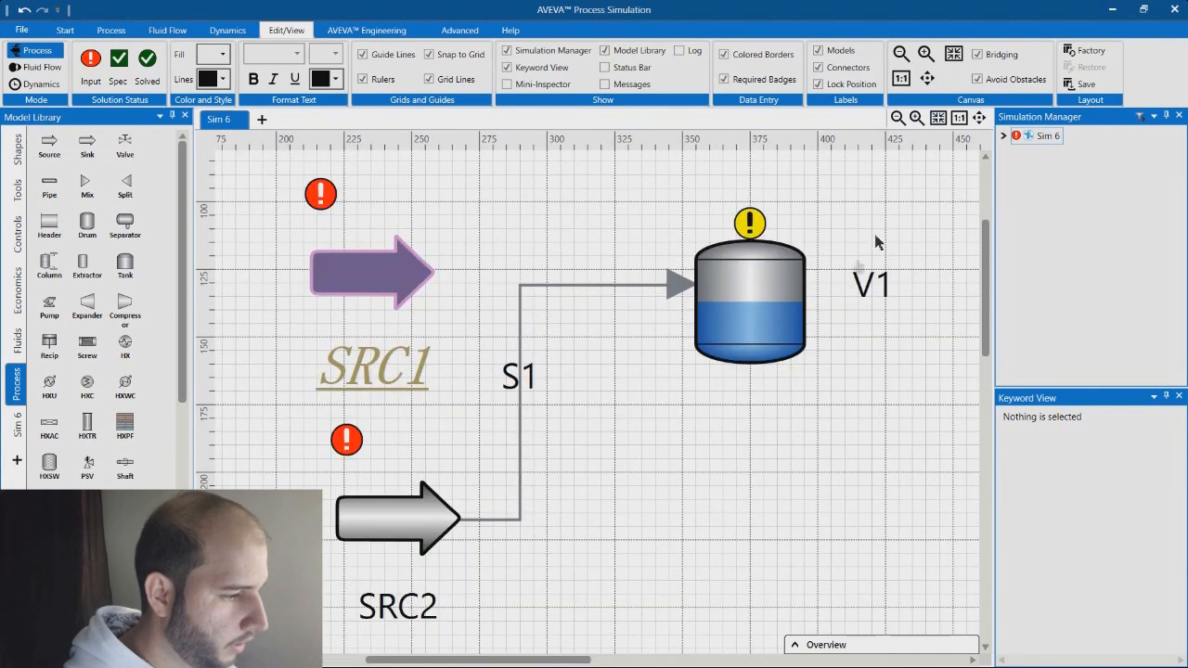
Show the canvas at 1:1 scale and pan the flowsheet toward the middle of the drawing area.
{"action": "left_click", "coordinate": [959, 118]}
{"action": "left_click_drag", "start_coordinate": [684, 237], "coordinate": [732, 266]}
{"action": "left_click", "coordinate": [979, 118]}
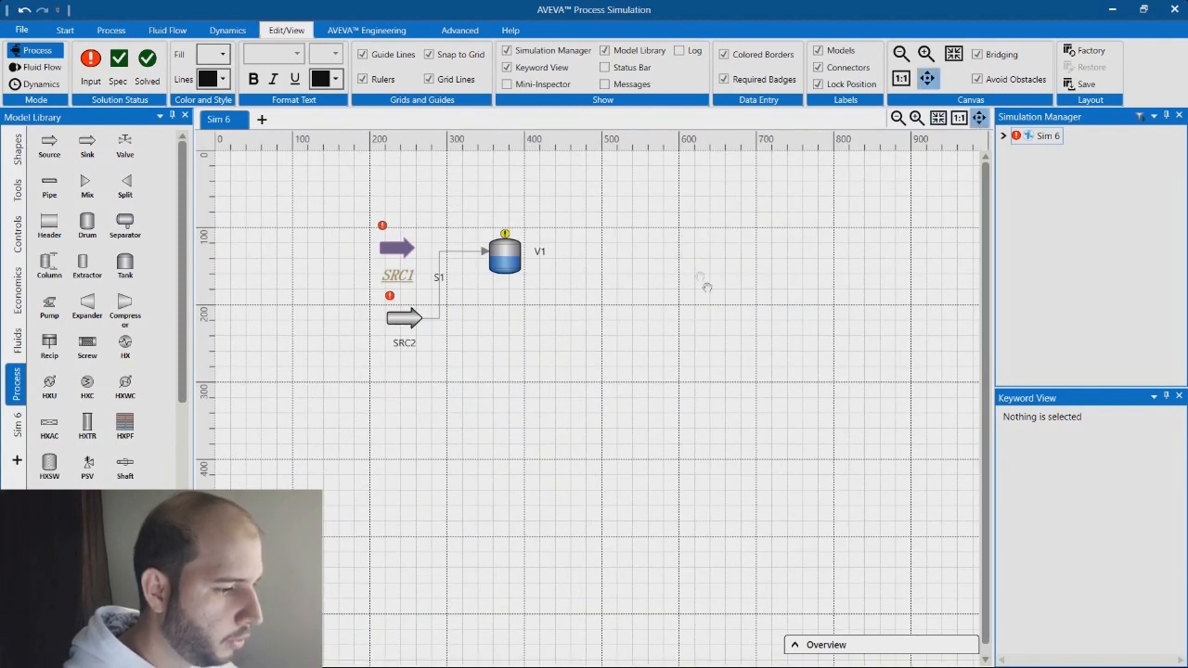
{"action": "left_click_drag", "start_coordinate": [753, 308], "coordinate": [796, 353]}
{"action": "left_click_drag", "start_coordinate": [696, 283], "coordinate": [763, 327]}
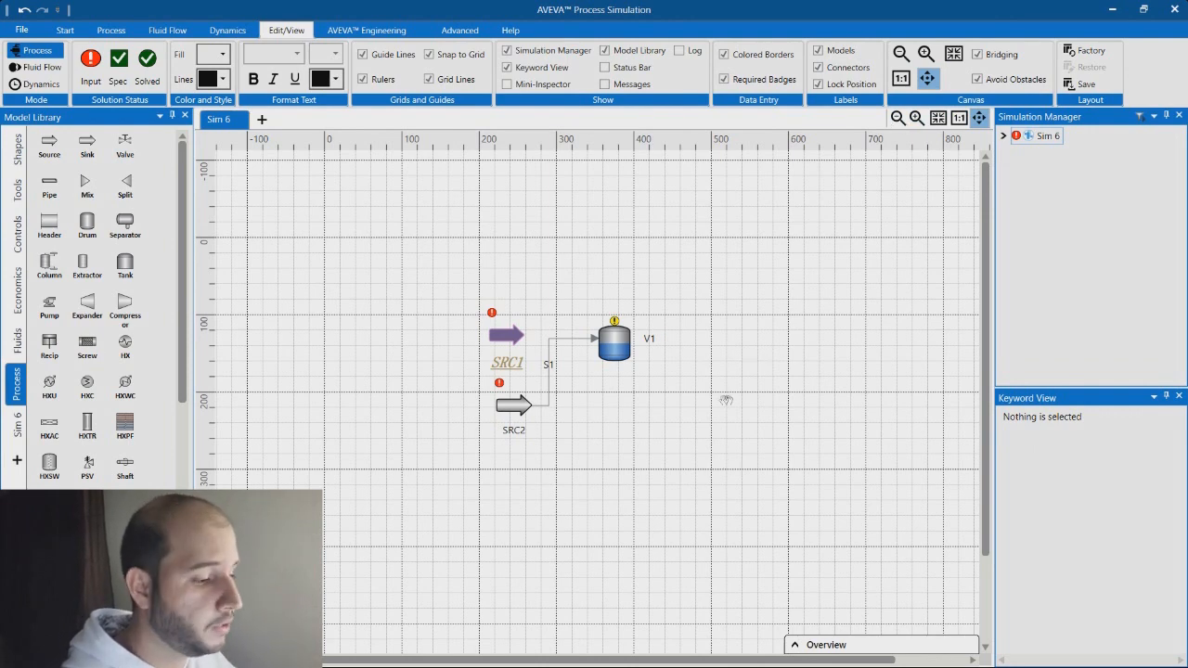
{"action": "left_click_drag", "start_coordinate": [685, 291], "coordinate": [705, 311]}
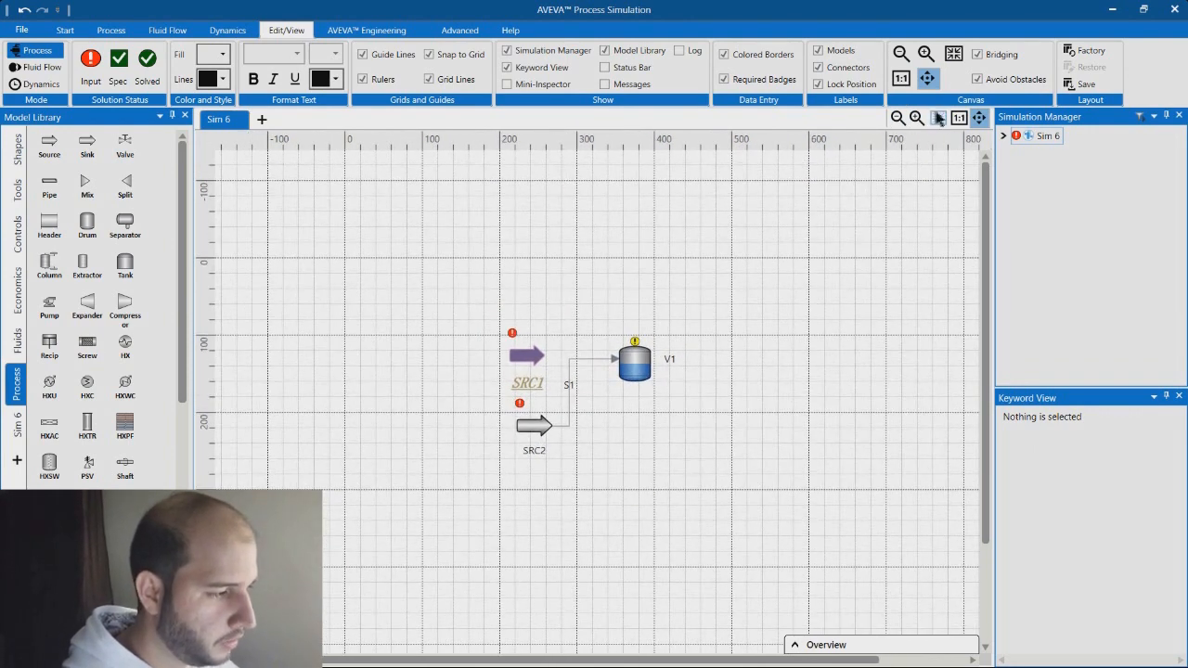
{"action": "left_click", "coordinate": [980, 118]}
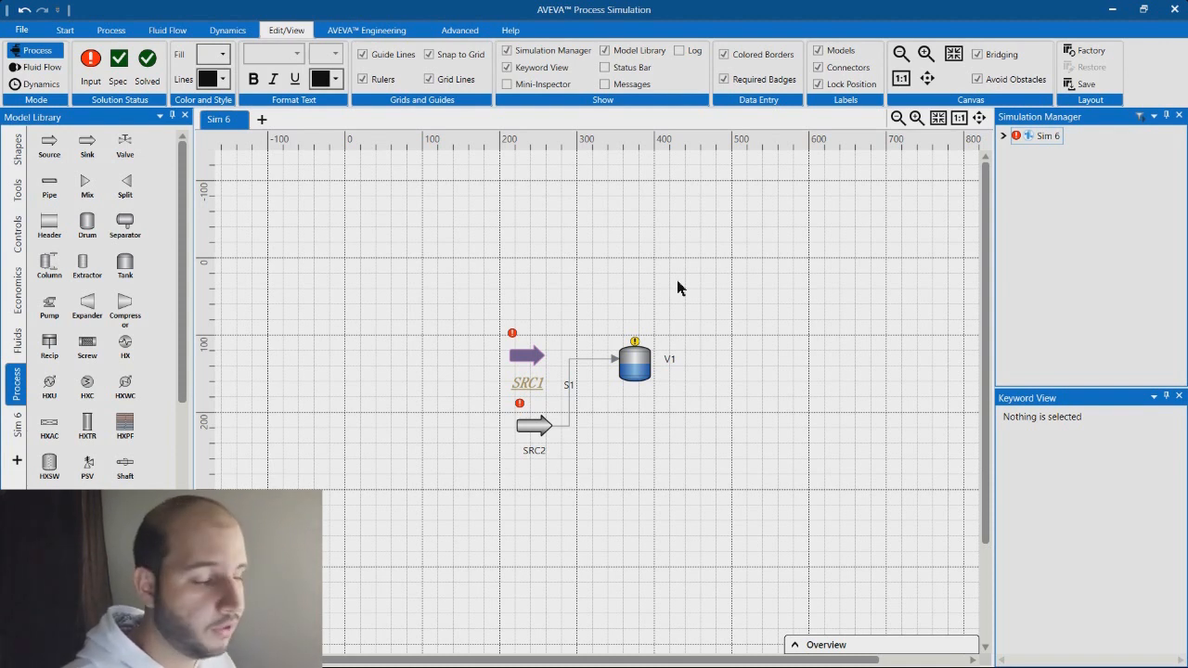
Expand the Overview map and use it to resize, move and zoom the visible canvas area.
{"action": "left_click", "coordinate": [795, 643]}
{"action": "left_click_drag", "start_coordinate": [857, 543], "coordinate": [892, 571]}
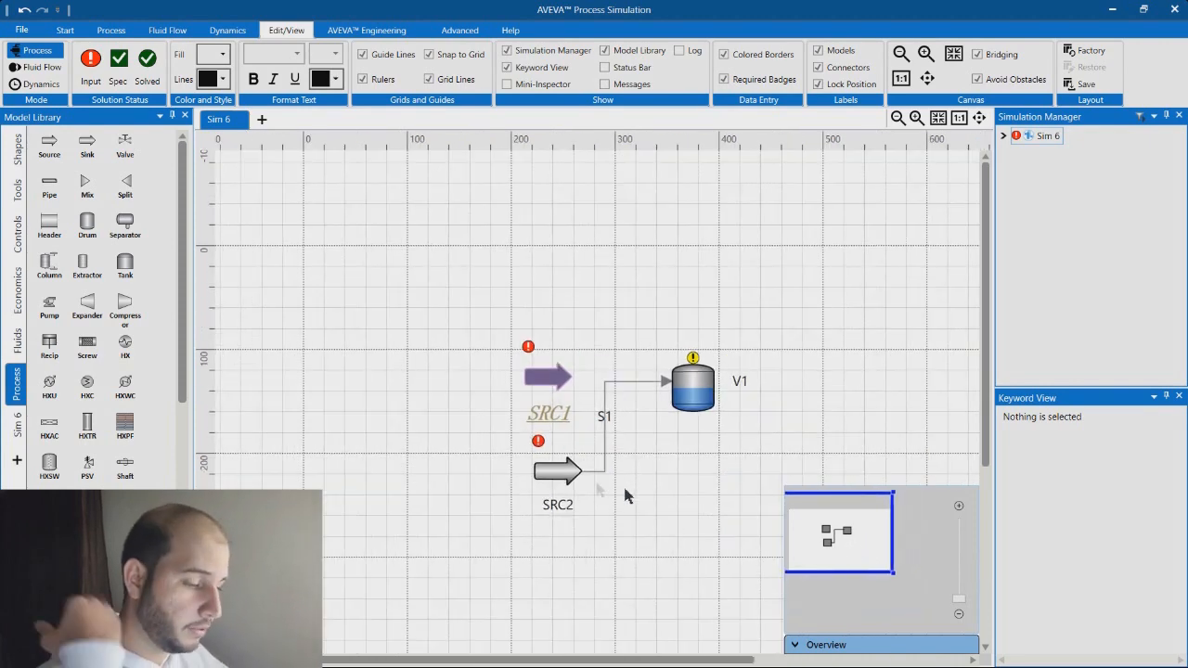
{"action": "left_click_drag", "start_coordinate": [839, 531], "coordinate": [852, 536]}
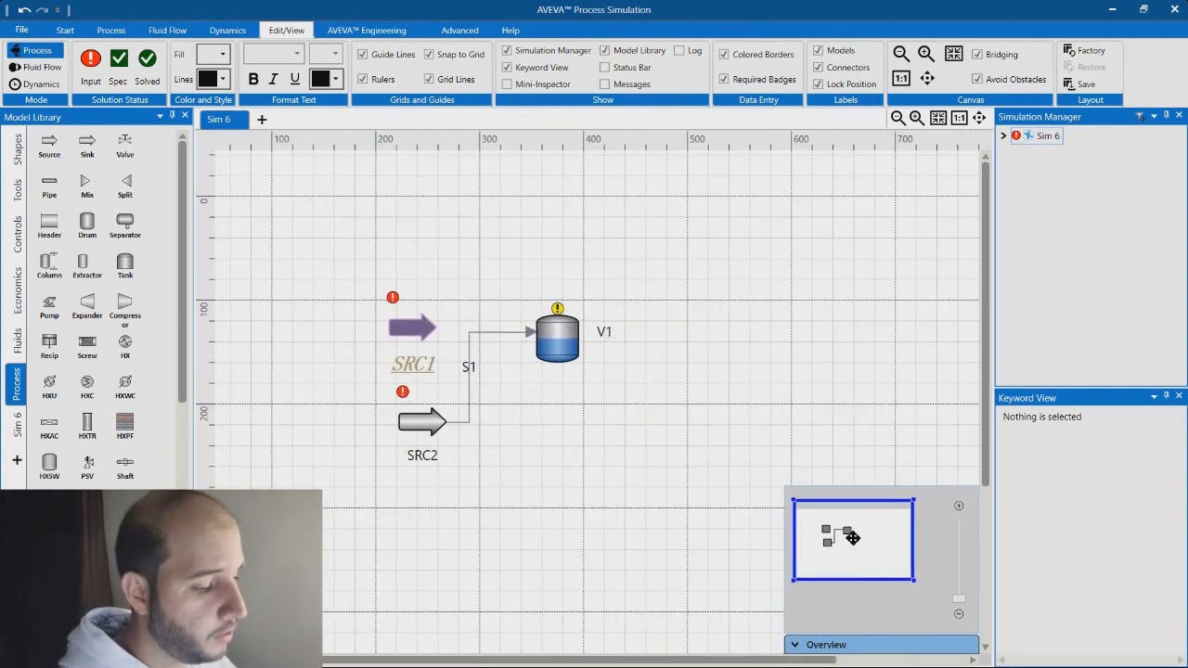
{"action": "mouse_move", "coordinate": [963, 594]}
{"action": "left_mouse_down"}
{"action": "mouse_move", "coordinate": [959, 584]}
{"action": "mouse_move", "coordinate": [959, 607]}
{"action": "left_mouse_up"}
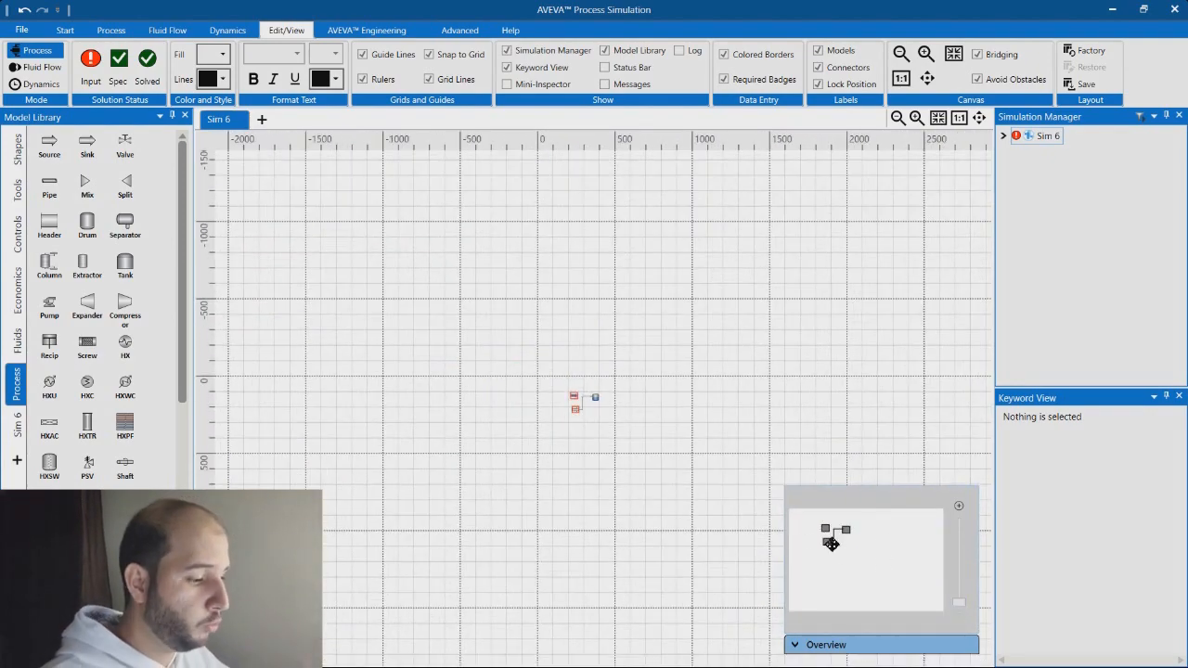
{"action": "left_click_drag", "start_coordinate": [960, 604], "coordinate": [958, 596]}
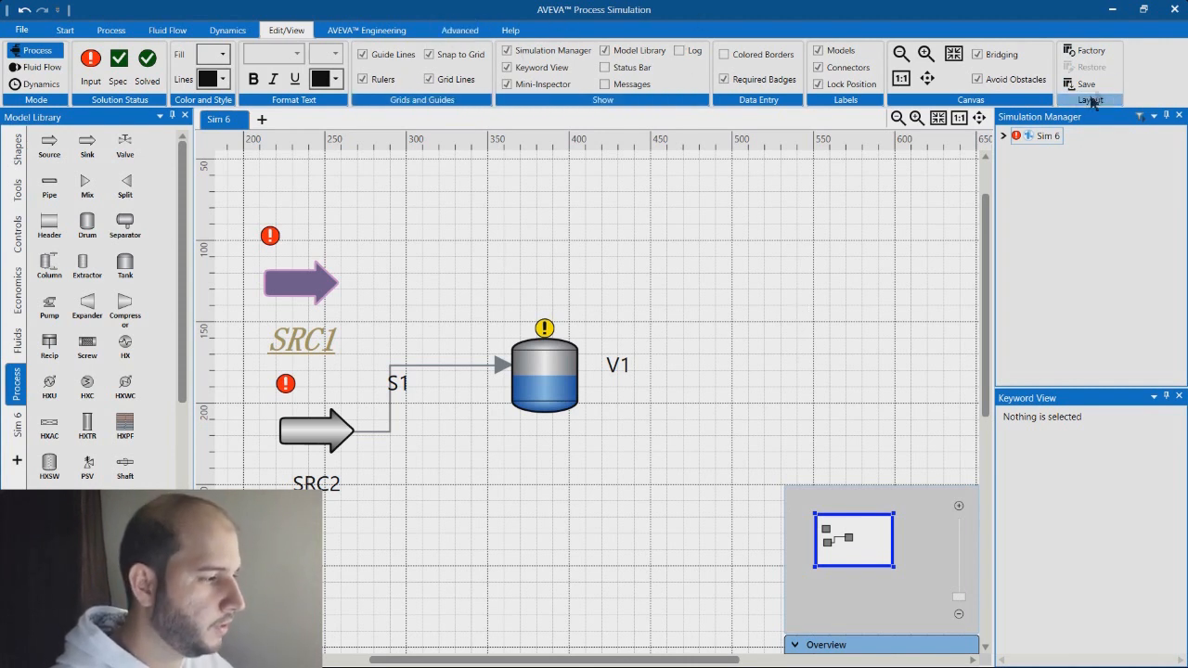
Restore the factory layout, and move drum V1 down level with source SRC2.
{"action": "left_click", "coordinate": [1091, 52]}
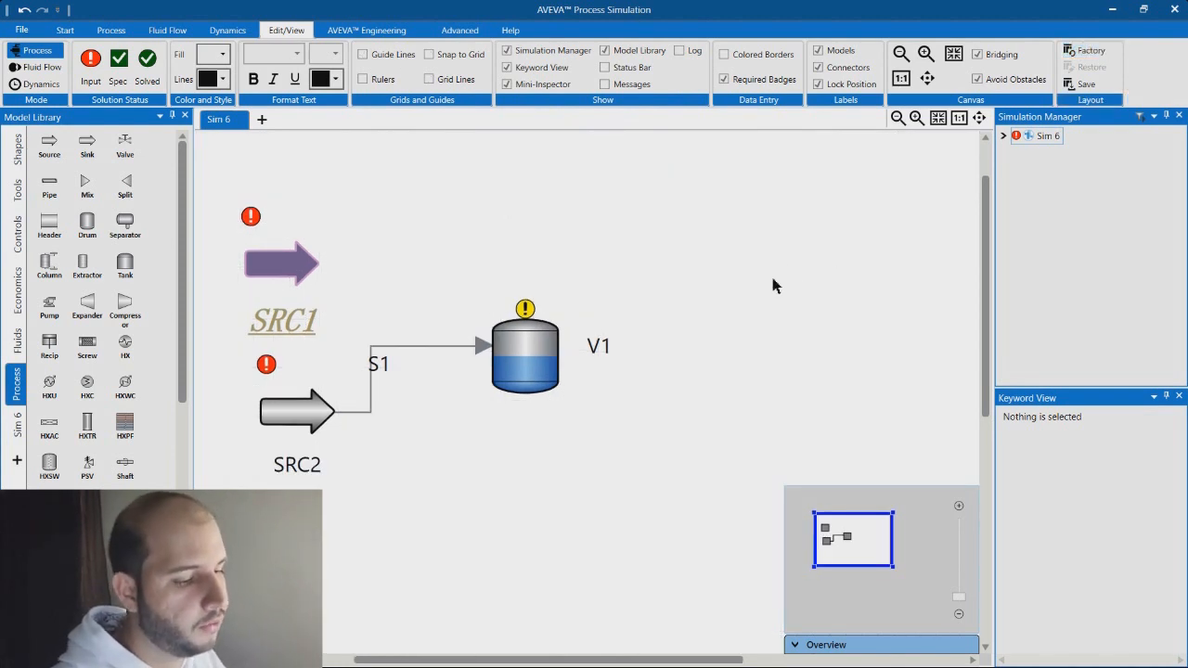
{"action": "scroll", "coordinate": [773, 284], "scroll_direction": "down", "scroll_amount": 3}
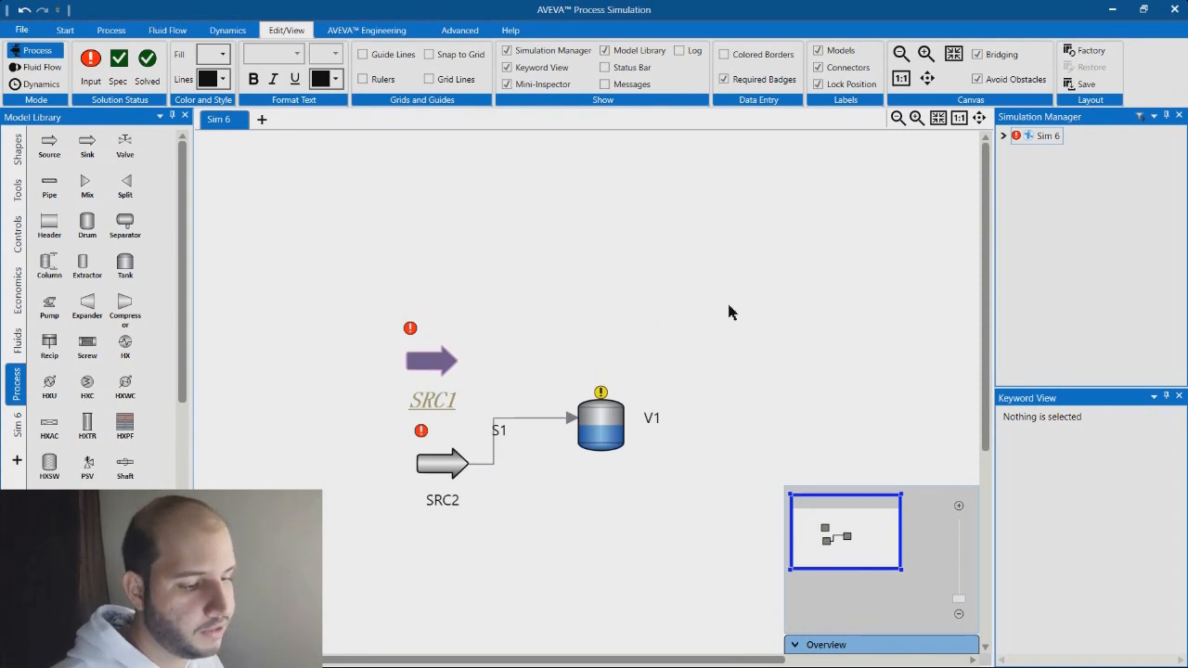
{"action": "left_click_drag", "start_coordinate": [612, 430], "coordinate": [644, 477]}
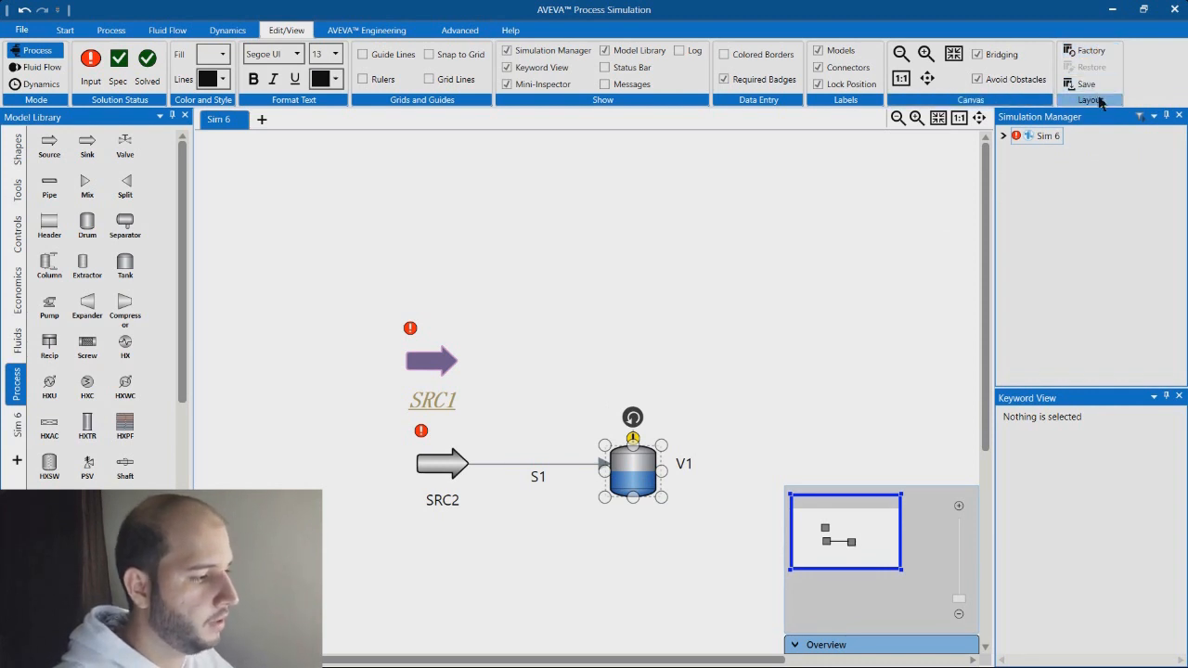
{"action": "left_click", "coordinate": [759, 332]}
{"action": "left_click", "coordinate": [640, 454]}
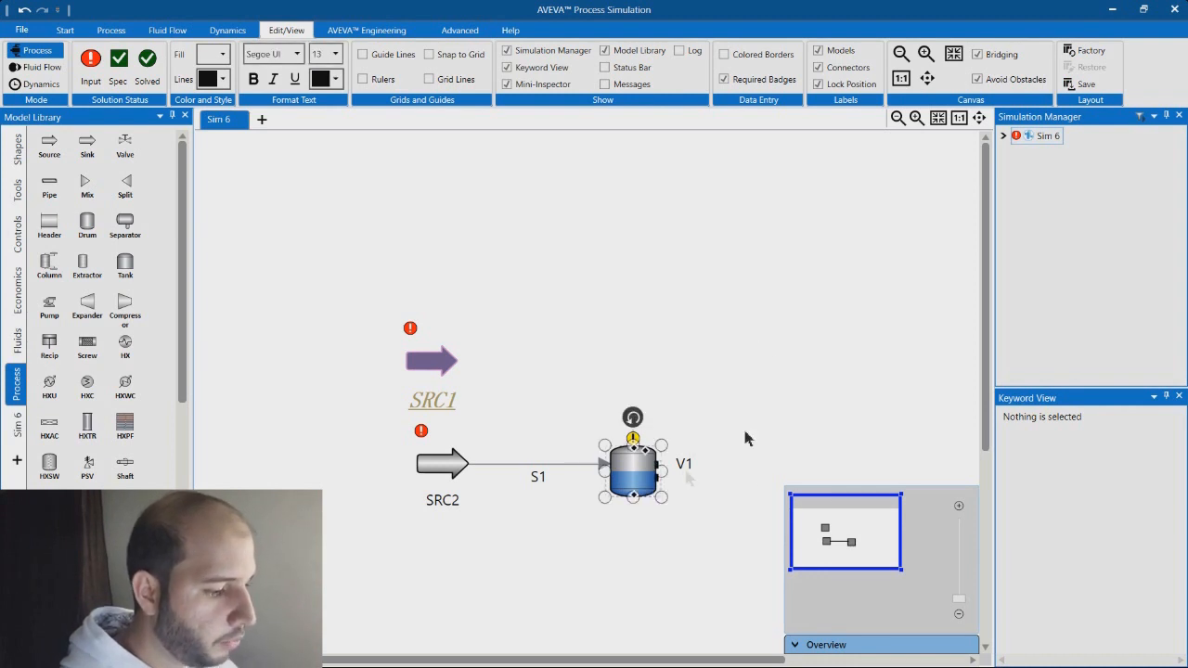
{"action": "left_click", "coordinate": [771, 405]}
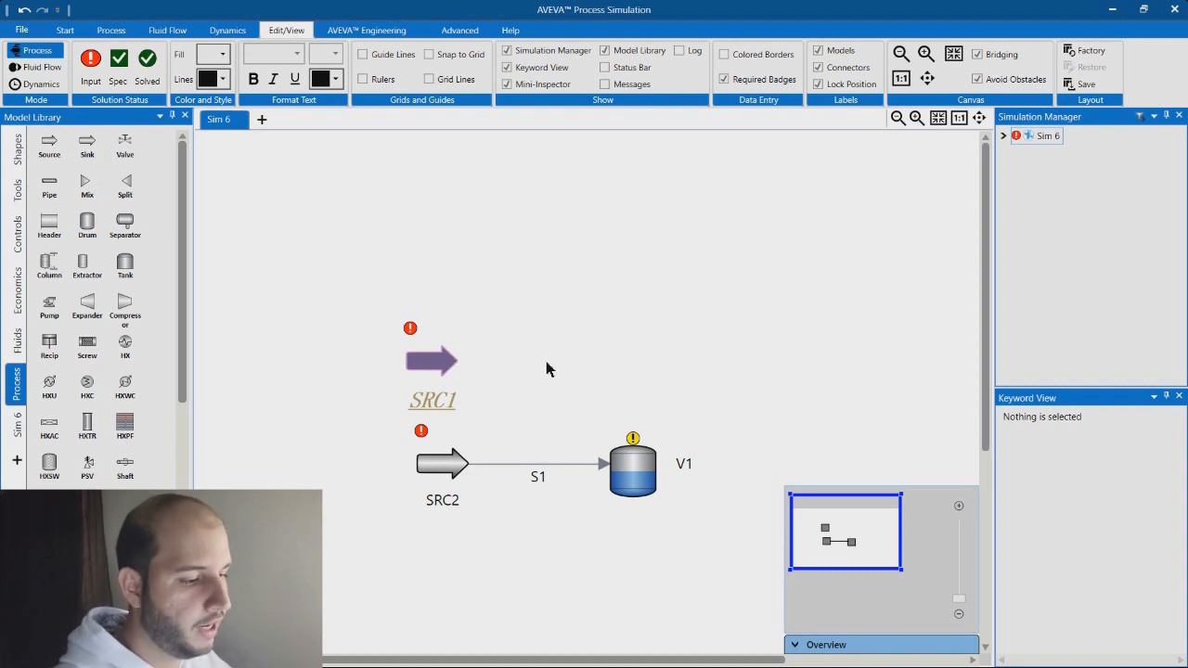
Shift SRC1 slightly right, and place SRC2's W and F variables above it from SRC2's properties, with F below W.
{"action": "left_click", "coordinate": [447, 361]}
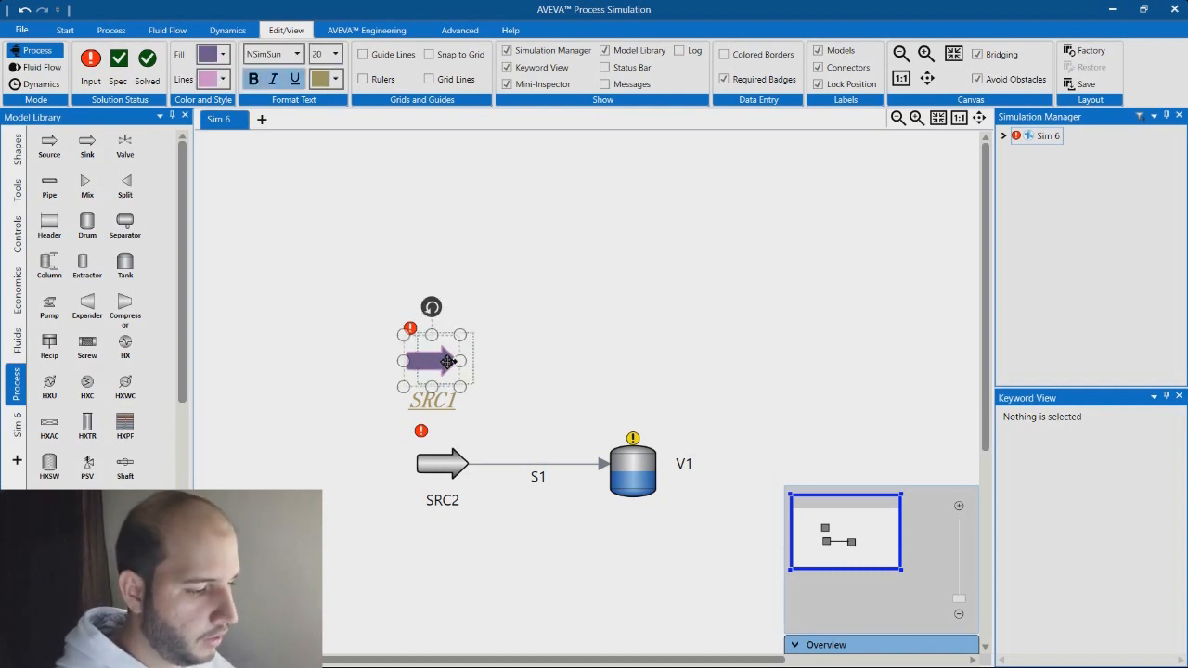
{"action": "double_click", "coordinate": [443, 464]}
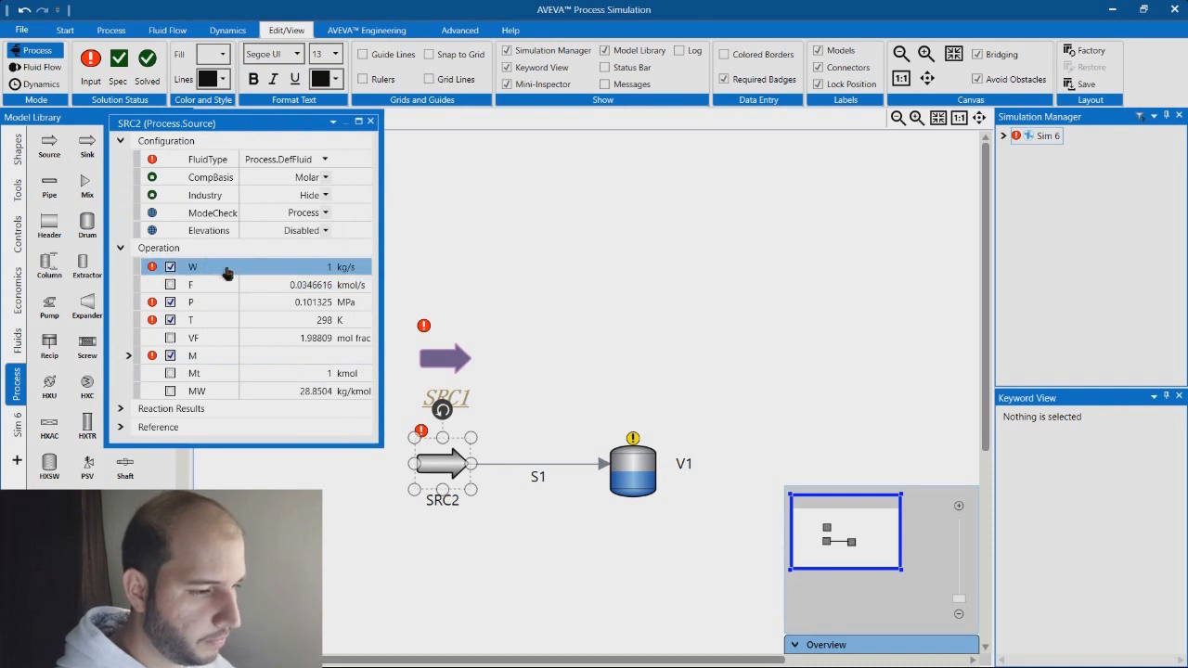
{"action": "left_click_drag", "start_coordinate": [204, 275], "coordinate": [541, 231]}
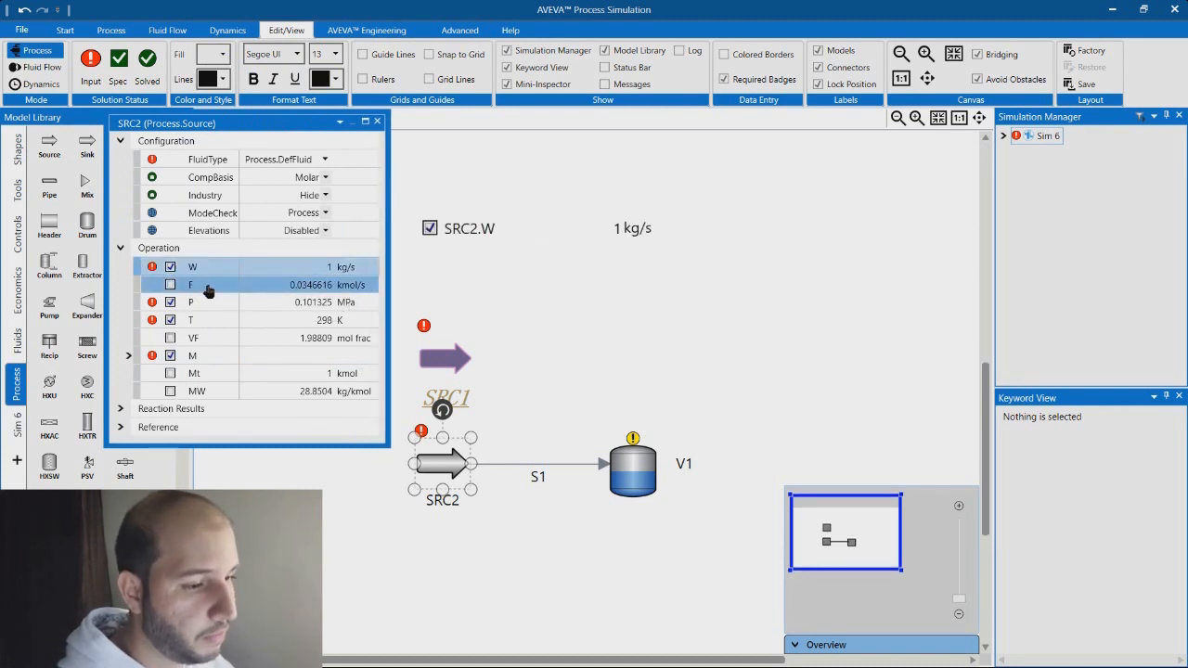
{"action": "left_click_drag", "start_coordinate": [326, 280], "coordinate": [572, 267]}
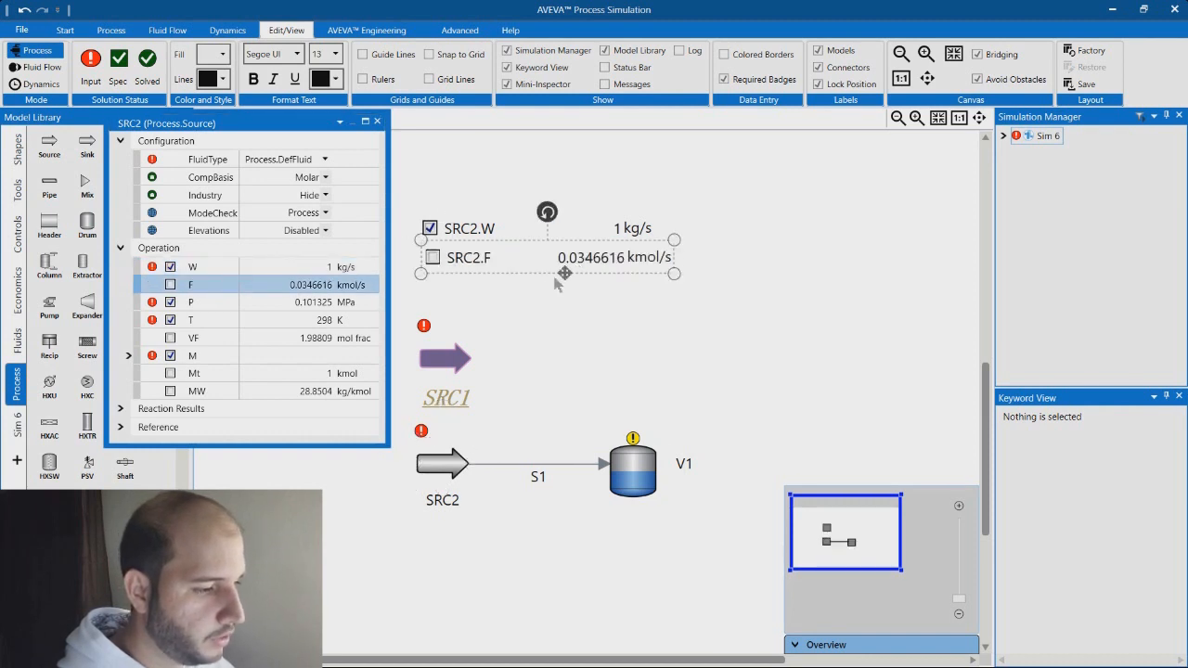
{"action": "left_click", "coordinate": [377, 121]}
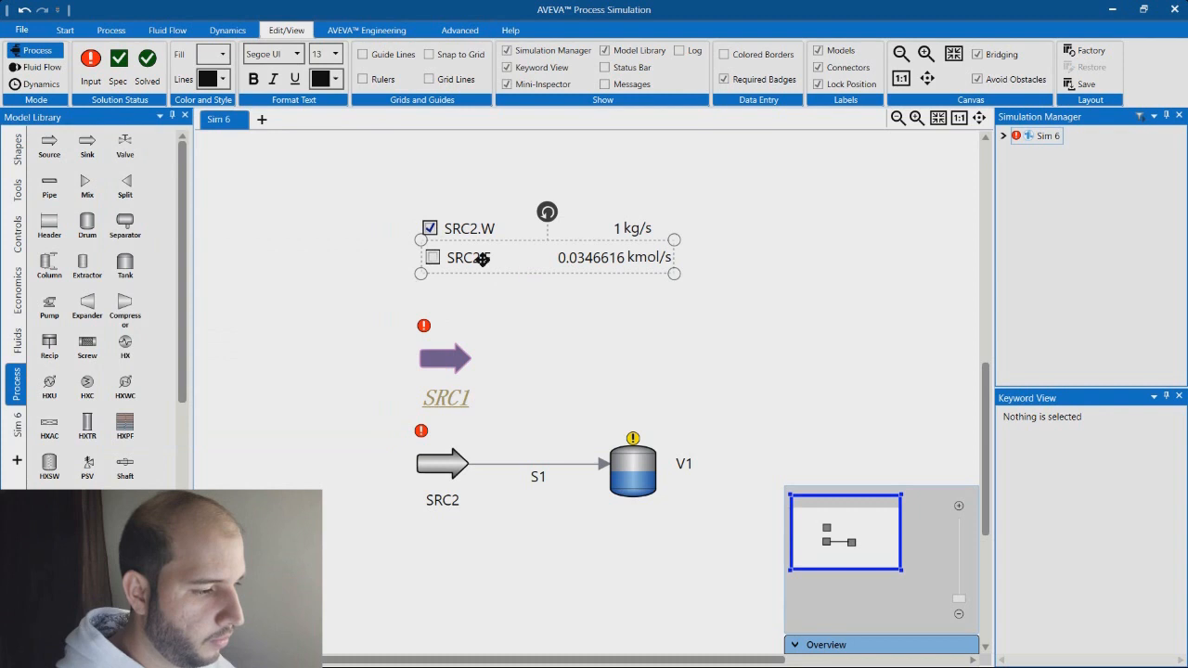
Set the SRC2.W variable on the canvas to 34 kg/s and check the SRC2.F display.
{"action": "left_click", "coordinate": [631, 229]}
{"action": "left_click", "coordinate": [619, 232]}
{"action": "left_click", "coordinate": [616, 234]}
{"action": "left_click", "coordinate": [597, 229]}
{"action": "type", "text": "34"}
{"action": "key", "text": "Return"}
{"action": "left_click", "coordinate": [750, 283]}
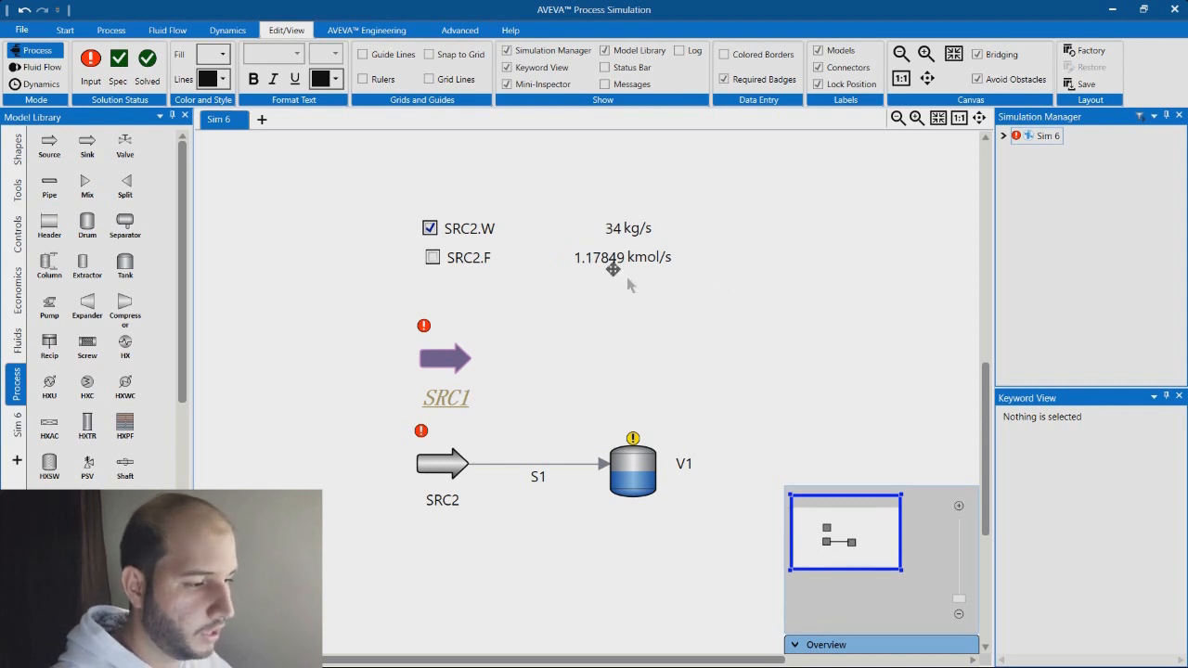
{"action": "left_click", "coordinate": [605, 256]}
{"action": "left_click", "coordinate": [712, 253]}
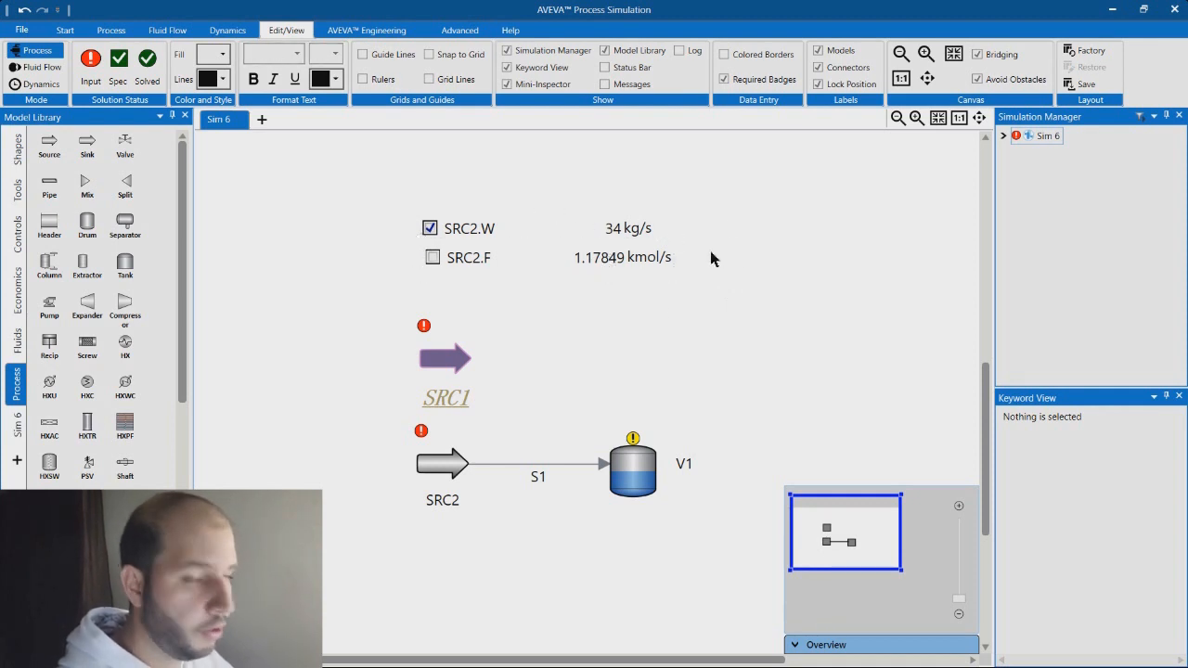
Review the operation values in SRC2's properties window, and try aligning the SRC2.F display under SRC2.W.
{"action": "double_click", "coordinate": [436, 462]}
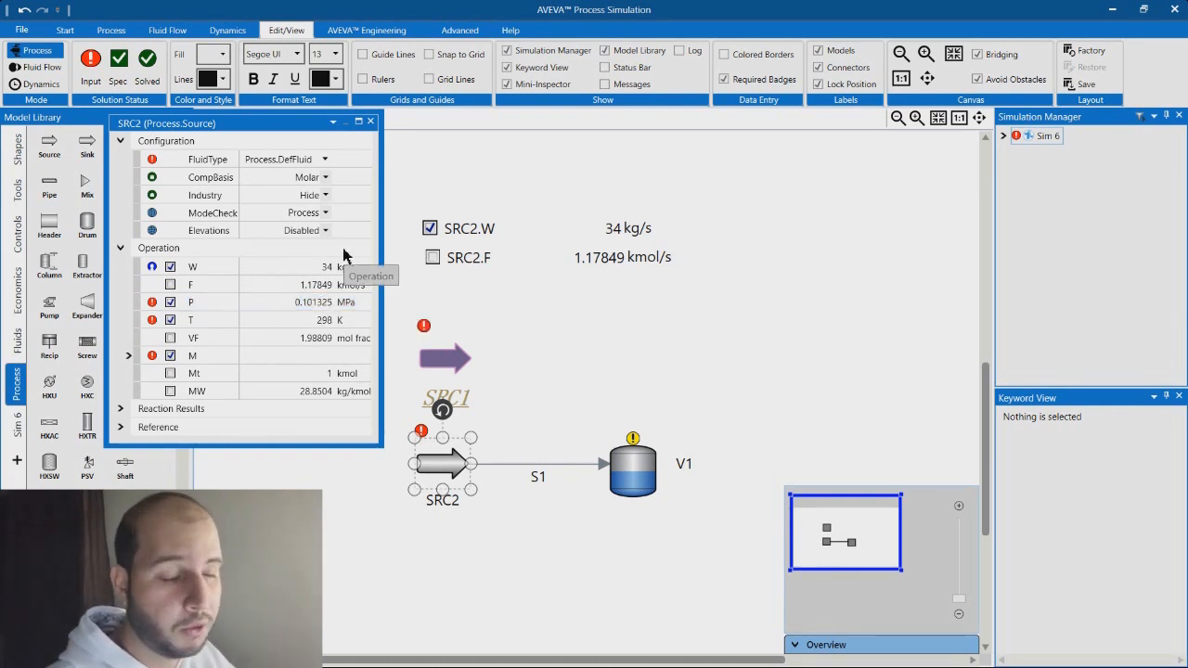
{"action": "left_click", "coordinate": [370, 122]}
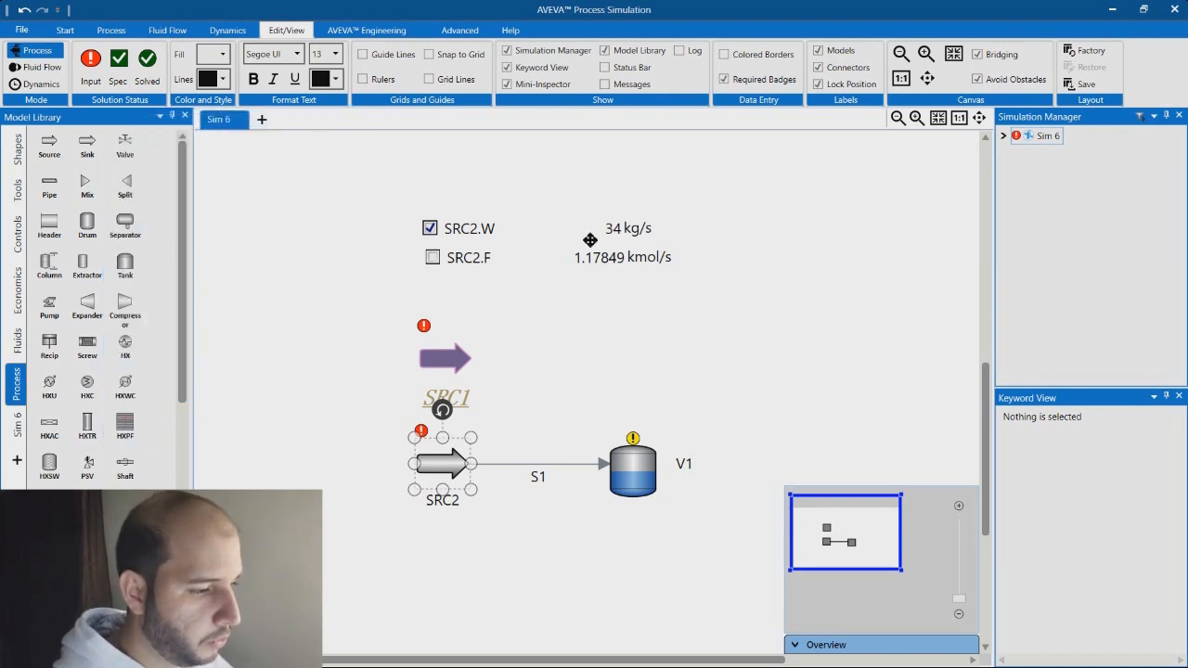
{"action": "left_click", "coordinate": [524, 258]}
{"action": "left_click_drag", "start_coordinate": [535, 261], "coordinate": [542, 258]}
{"action": "left_click", "coordinate": [558, 321]}
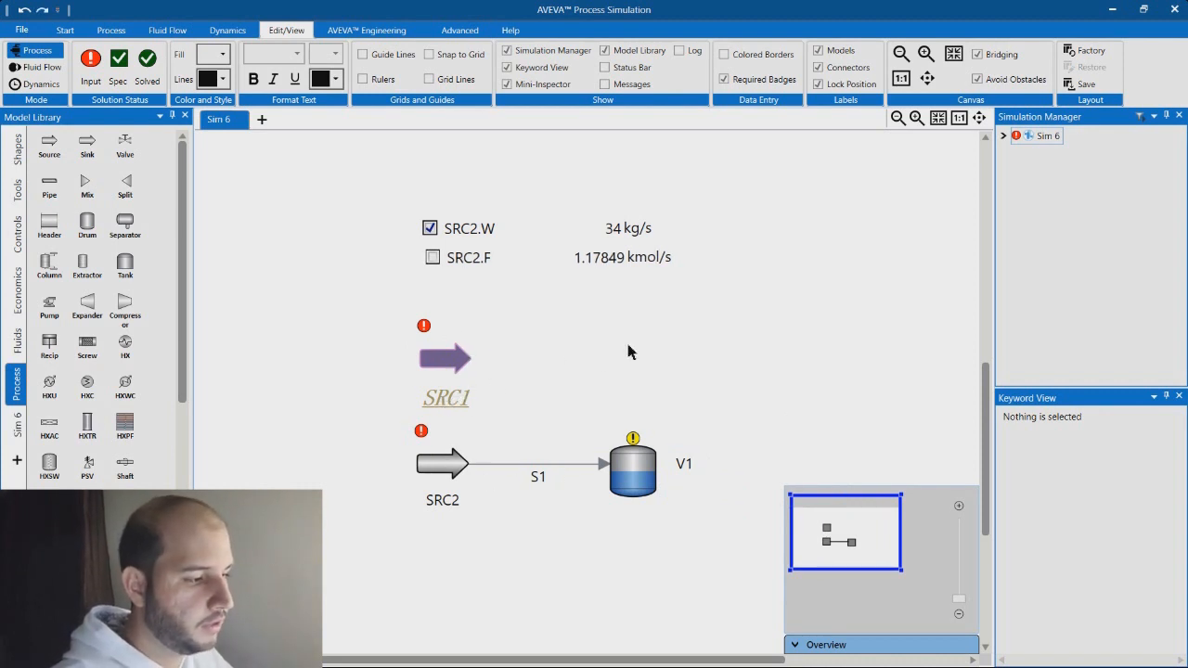
Show and close the canvas search, and rename source SRC2 as RT2.
{"action": "key", "text": "ctrl+f"}
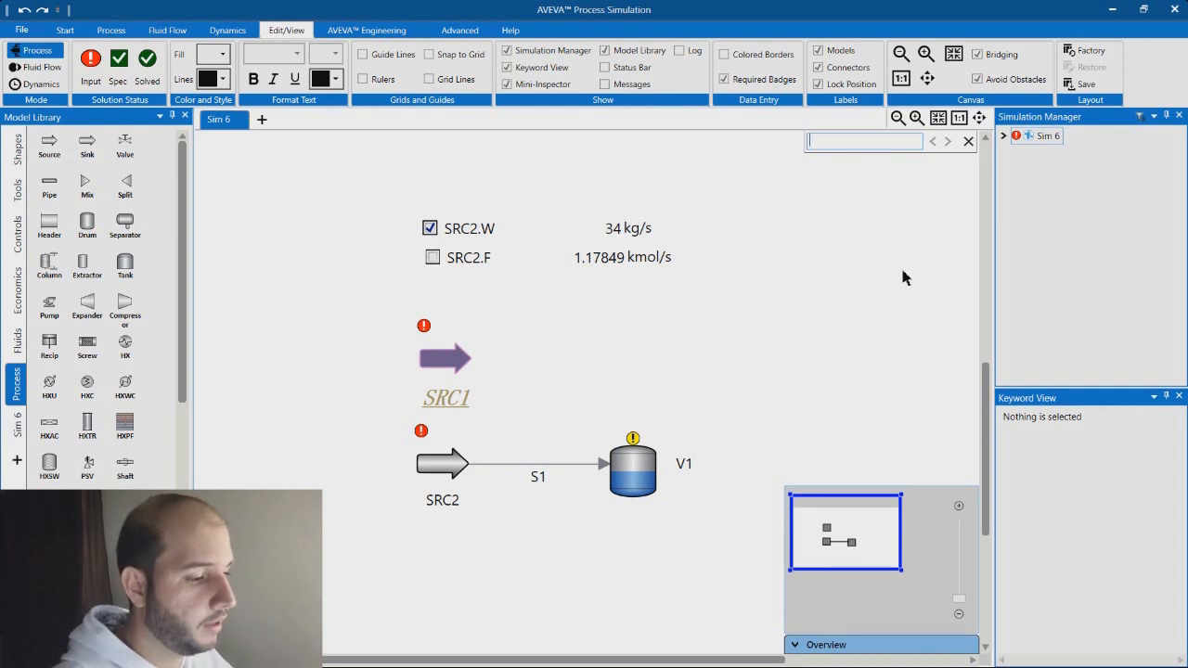
{"action": "left_click", "coordinate": [967, 144]}
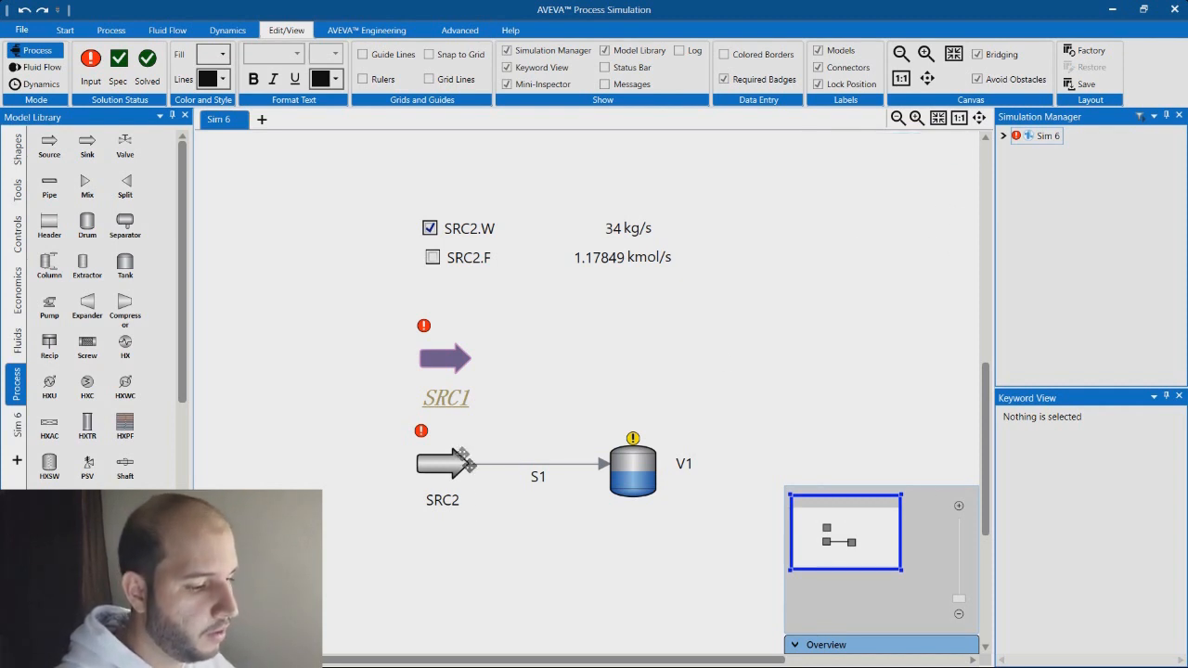
{"action": "left_click", "coordinate": [440, 501]}
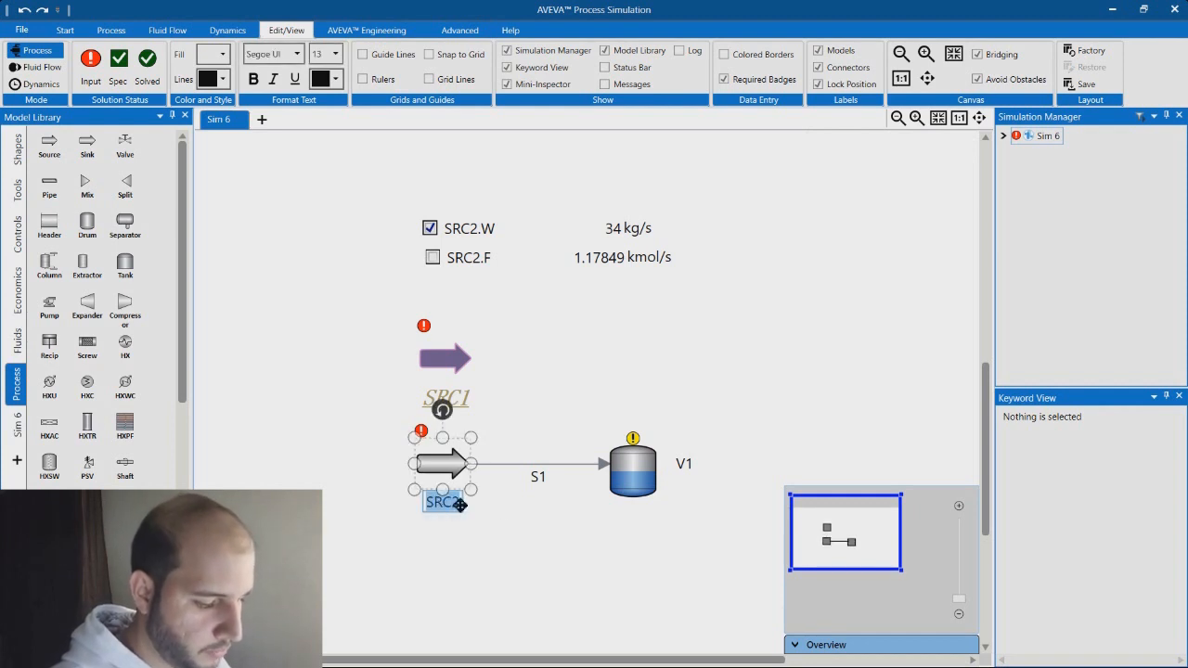
{"action": "type", "text": "RT2"}
{"action": "key", "text": "Return"}
{"action": "left_click", "coordinate": [563, 417]}
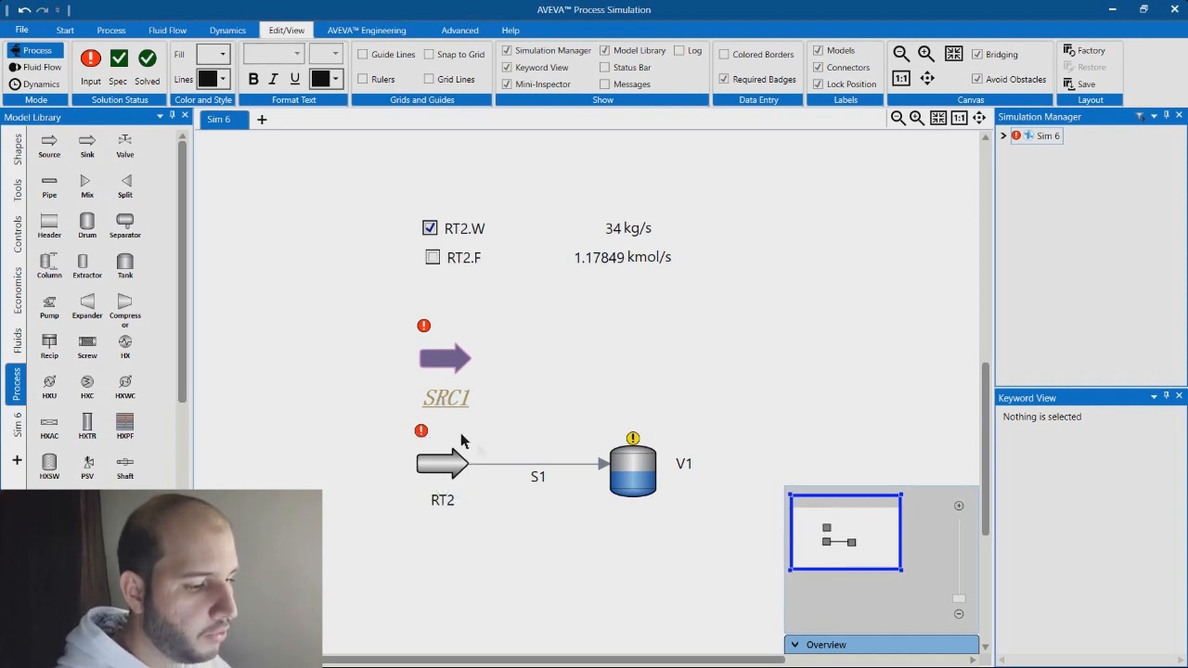
Shift the RT2.F display slightly left to line it up under RT2.W.
{"action": "left_click", "coordinate": [469, 261]}
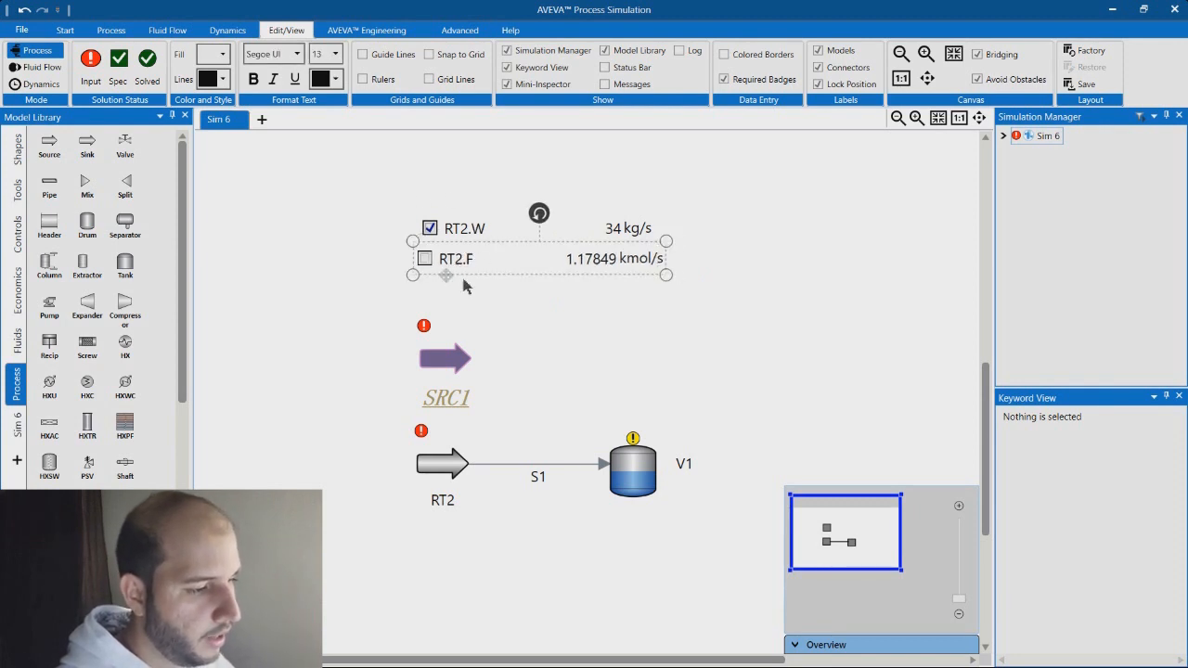
{"action": "left_click", "coordinate": [511, 288]}
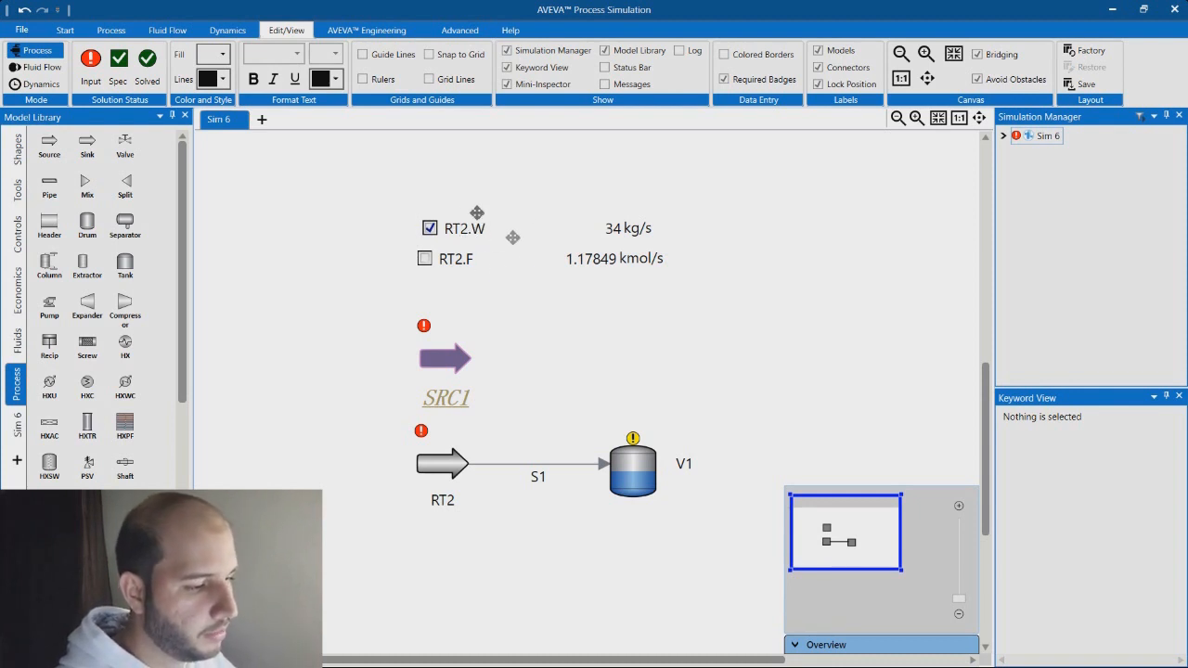
{"action": "left_click_drag", "start_coordinate": [486, 262], "coordinate": [491, 261]}
{"action": "left_click", "coordinate": [759, 231]}
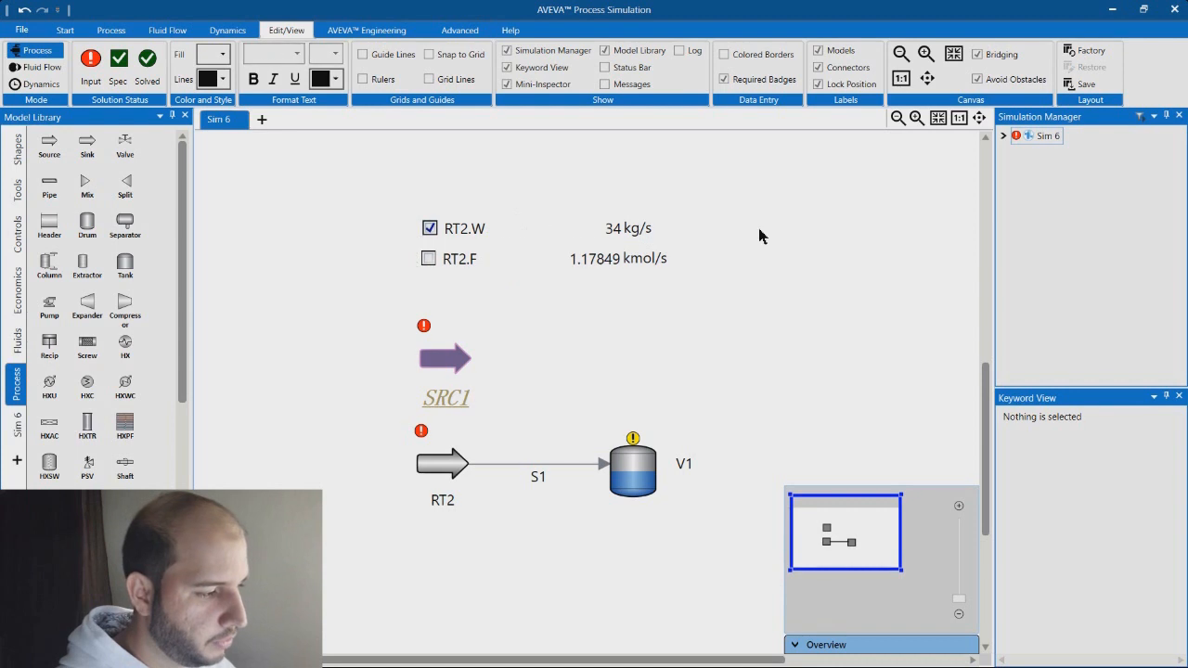
Search the canvas for RT2 and step forward through the matching items.
{"action": "key", "text": "ctrl+f"}
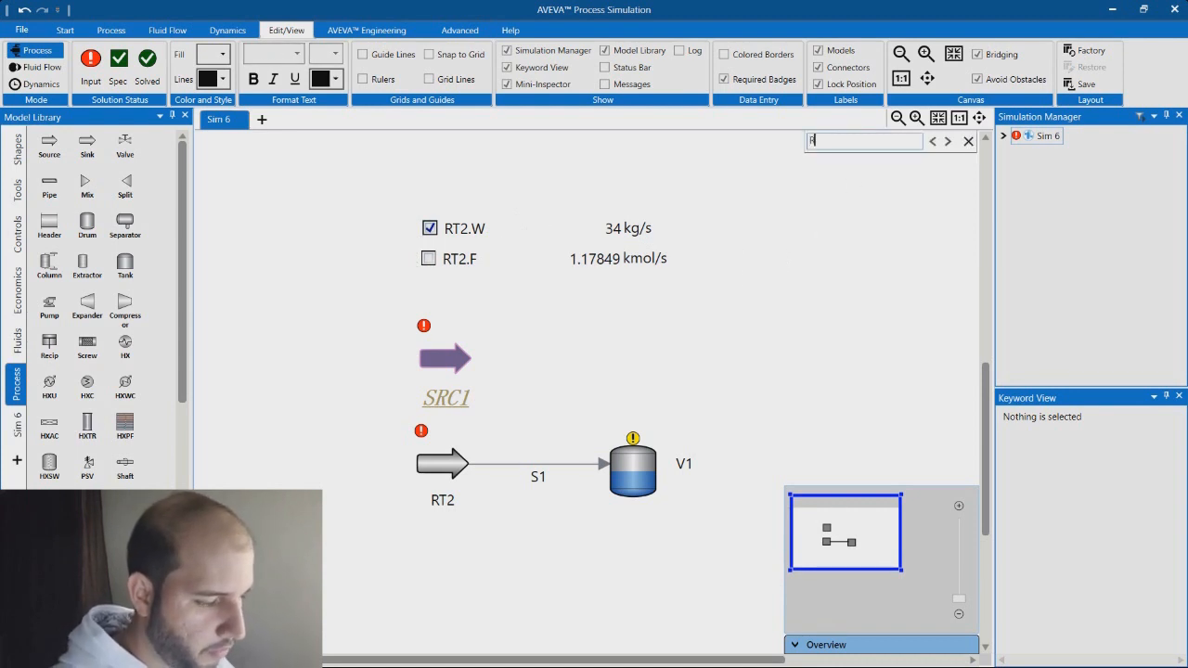
{"action": "type", "text": "RT"}
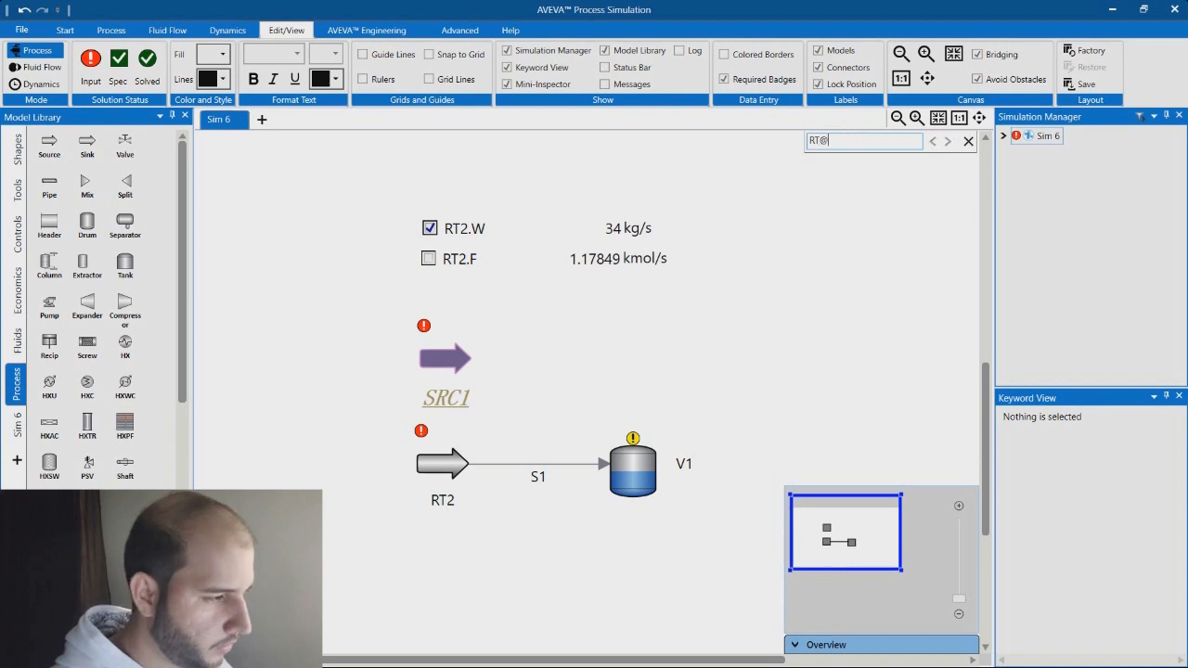
{"action": "type", "text": "2"}
{"action": "key", "text": "Return"}
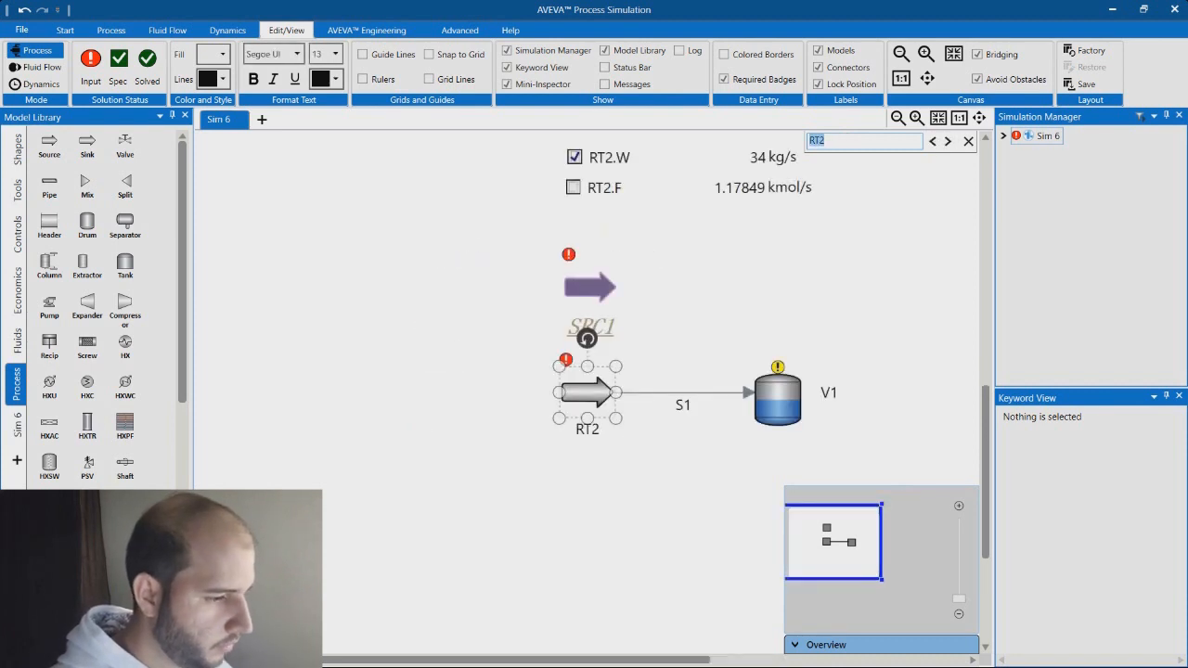
{"action": "left_click", "coordinate": [947, 142]}
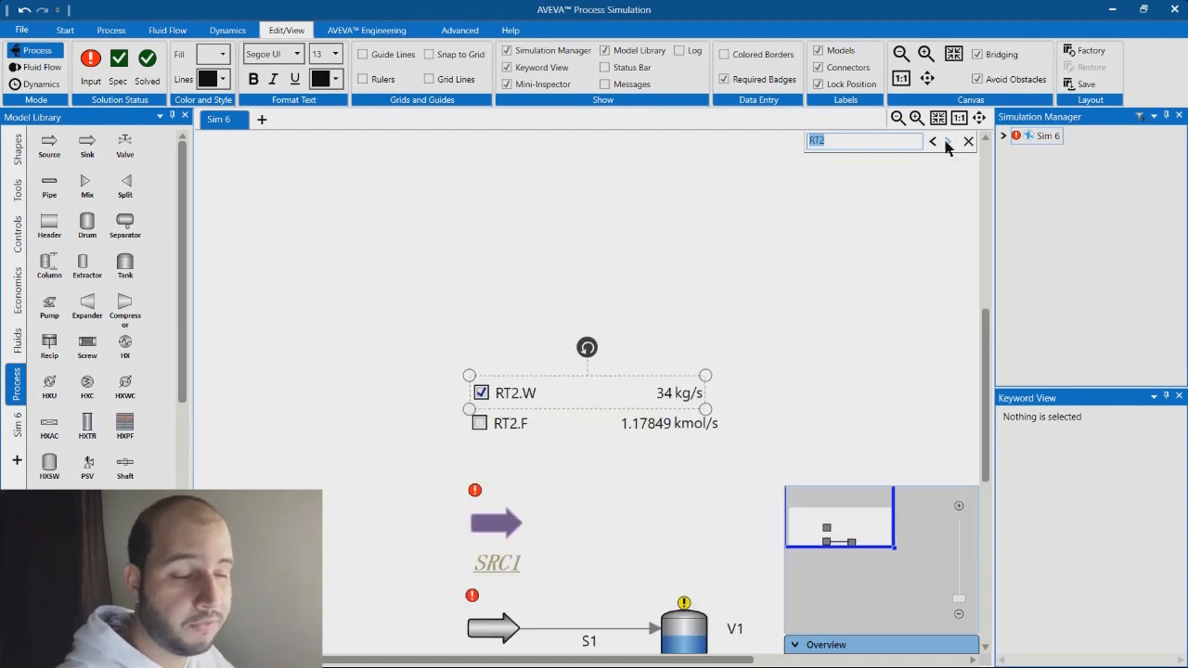
{"action": "left_click", "coordinate": [947, 142]}
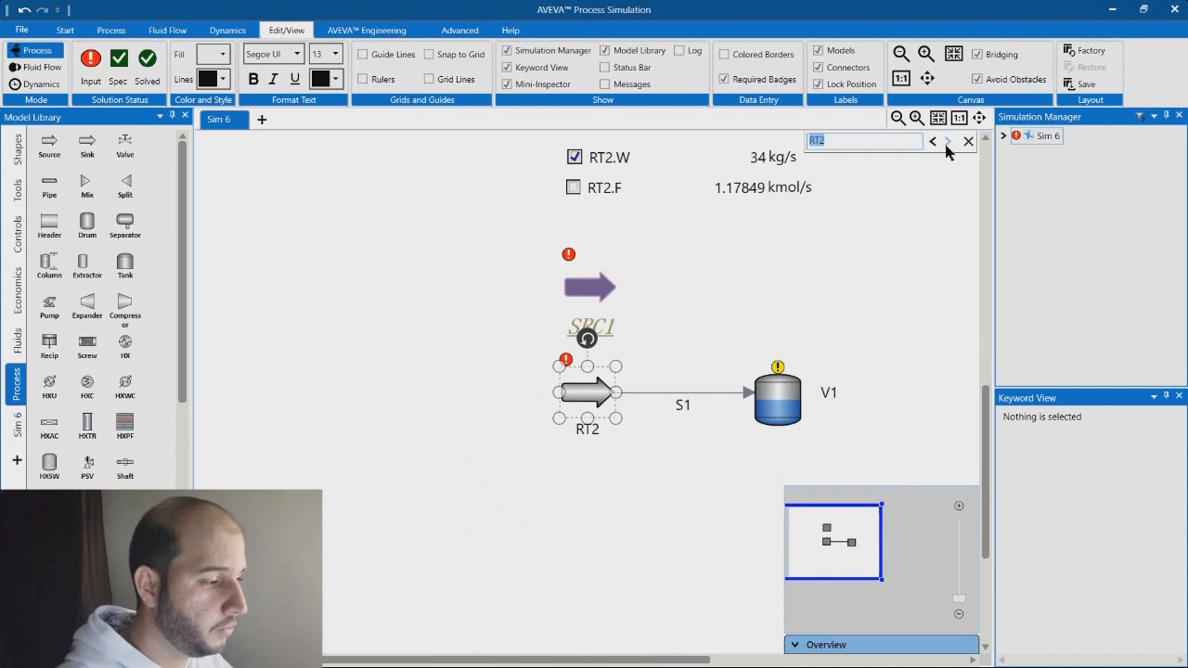
{"action": "left_click", "coordinate": [947, 144]}
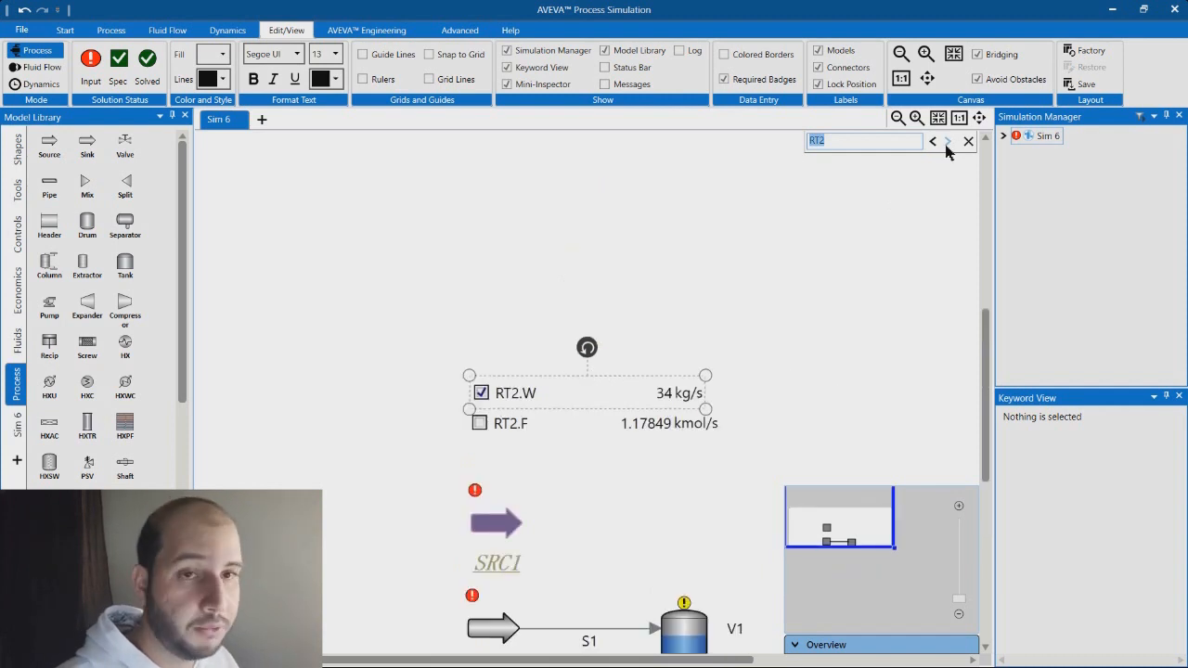